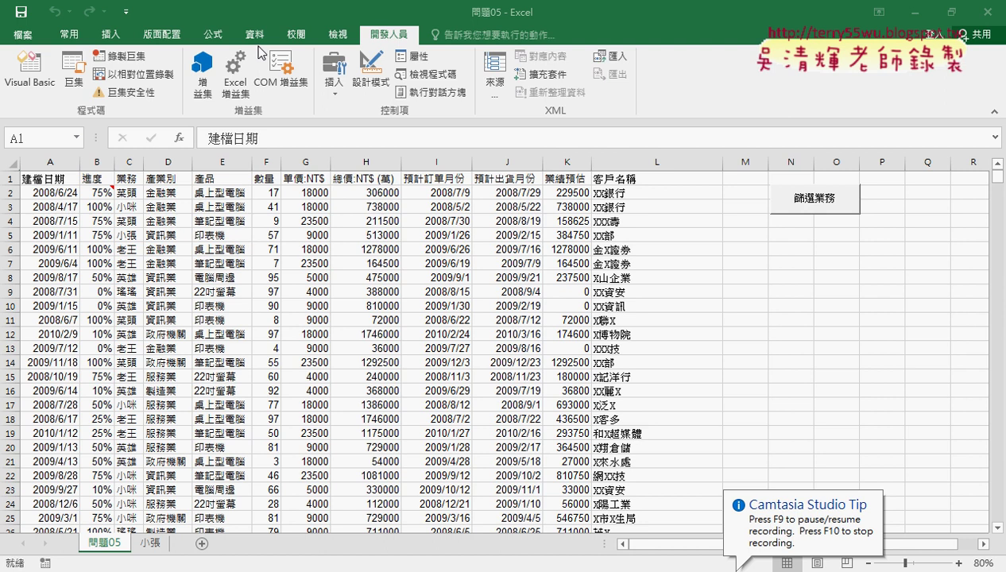
Delete the old salesperson worksheet so only the 問題05 sheet remains
{"action": "left_click", "coordinate": [255, 34]}
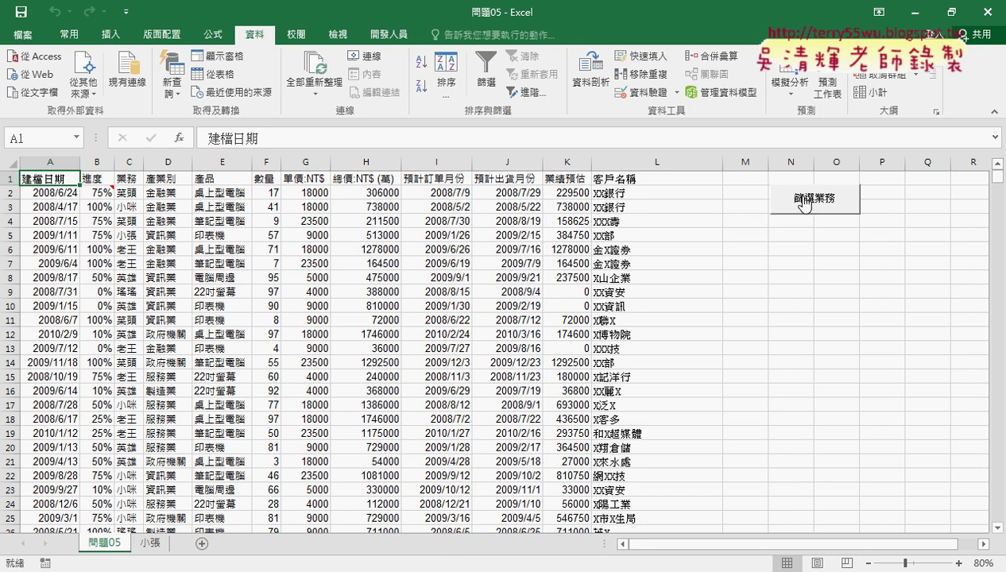
{"action": "left_click", "coordinate": [149, 544]}
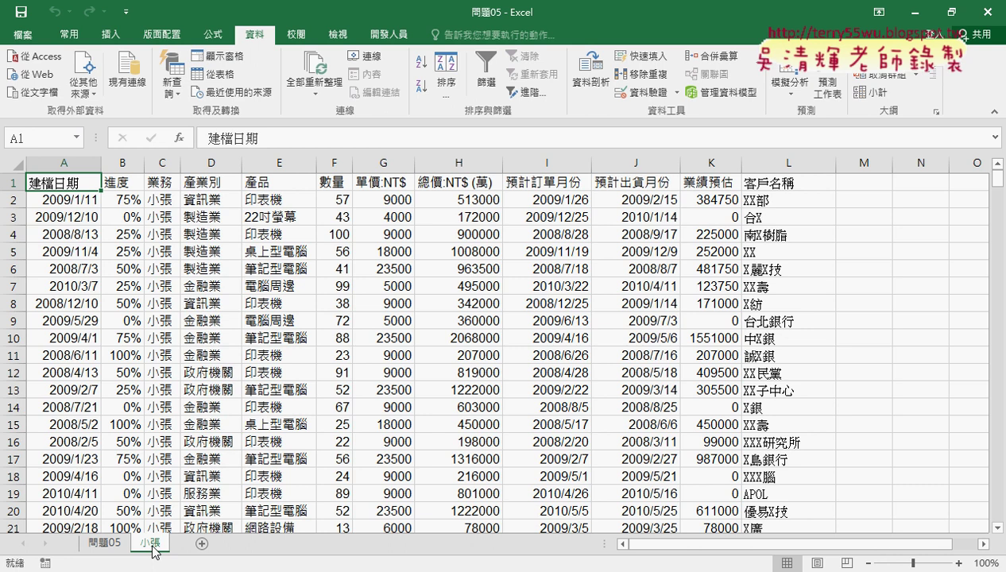
{"action": "right_click", "coordinate": [148, 544]}
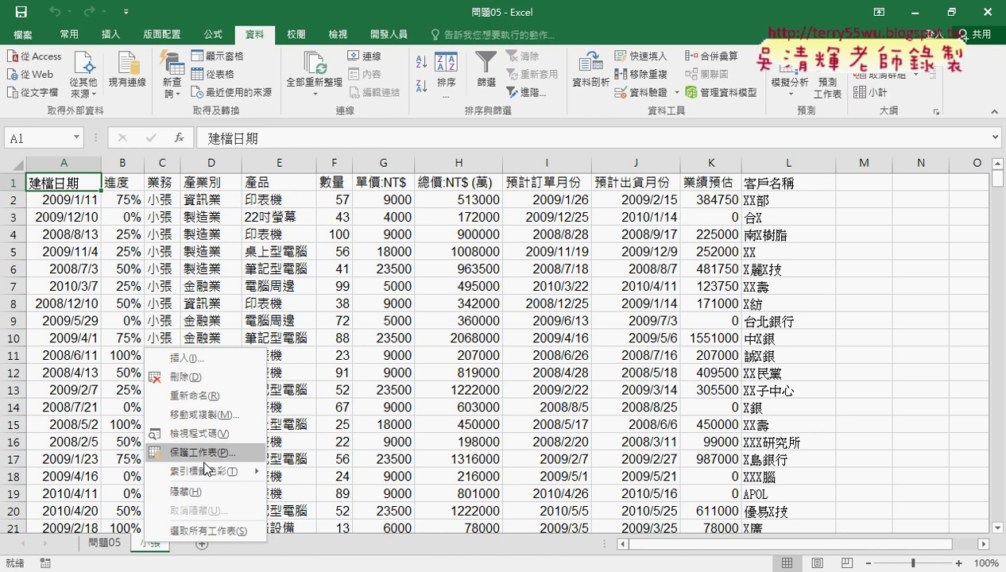
{"action": "left_click", "coordinate": [185, 377]}
{"action": "left_click", "coordinate": [466, 332]}
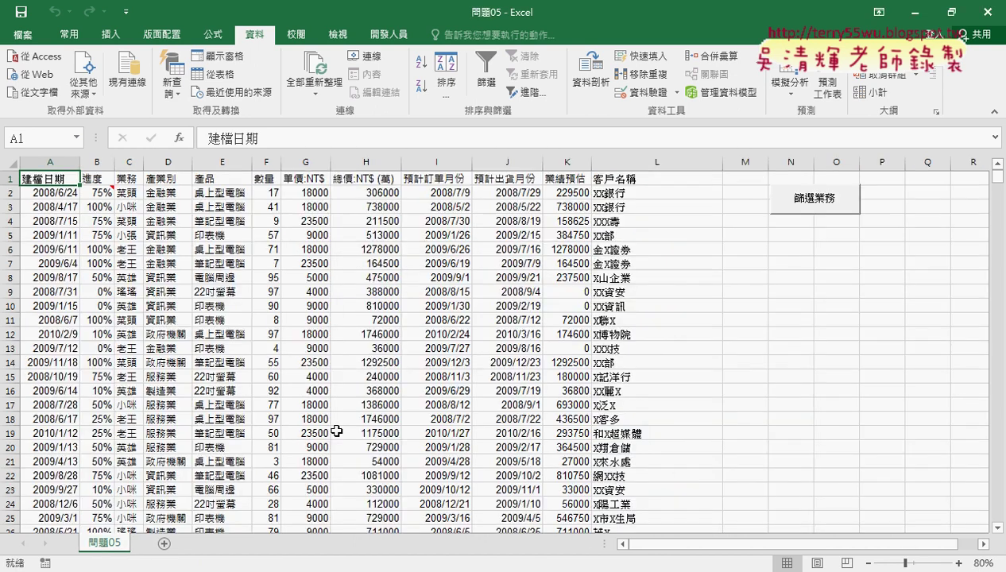
Run the 篩選業務 macro and type a salesperson's name into its InputBox
{"action": "left_click", "coordinate": [815, 205]}
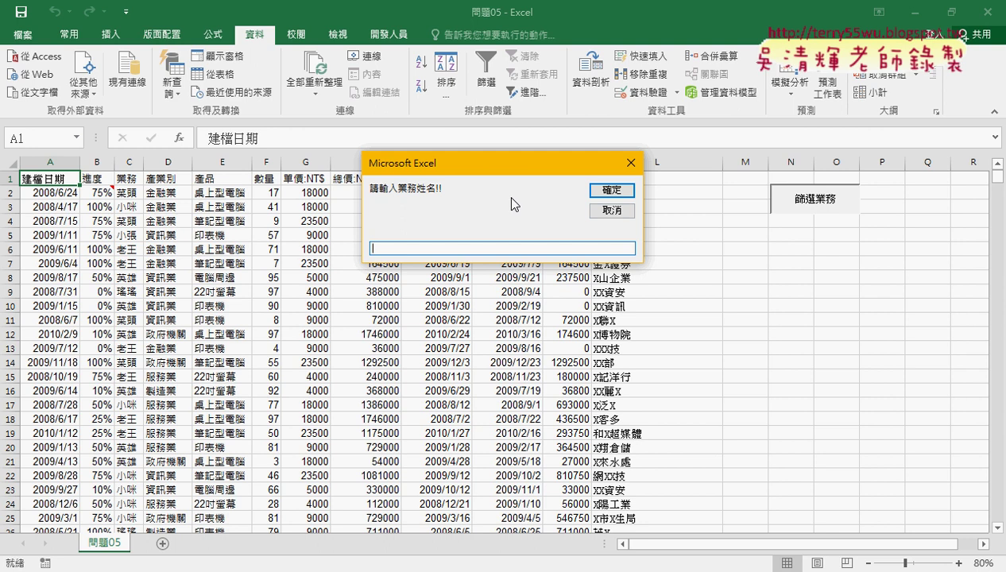
{"action": "type", "text": "ㄒㄧ"}
{"action": "type", "text": "ㄠˇ"}
{"action": "type", "text": "咪"}
{"action": "left_click_drag", "start_coordinate": [391, 256], "coordinate": [380, 266]}
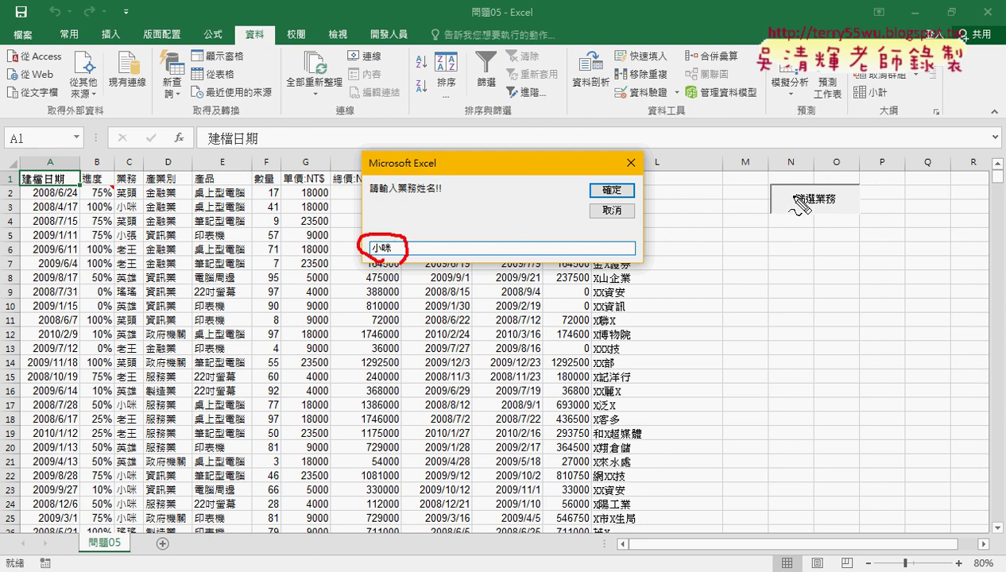
Annotate the screen linking the macro button, its prompt, the 業務 column header and the sheet-tab area
{"action": "mouse_move", "coordinate": [793, 168]}
{"action": "left_mouse_down"}
{"action": "mouse_move", "coordinate": [554, 146]}
{"action": "mouse_move", "coordinate": [585, 142]}
{"action": "left_mouse_up"}
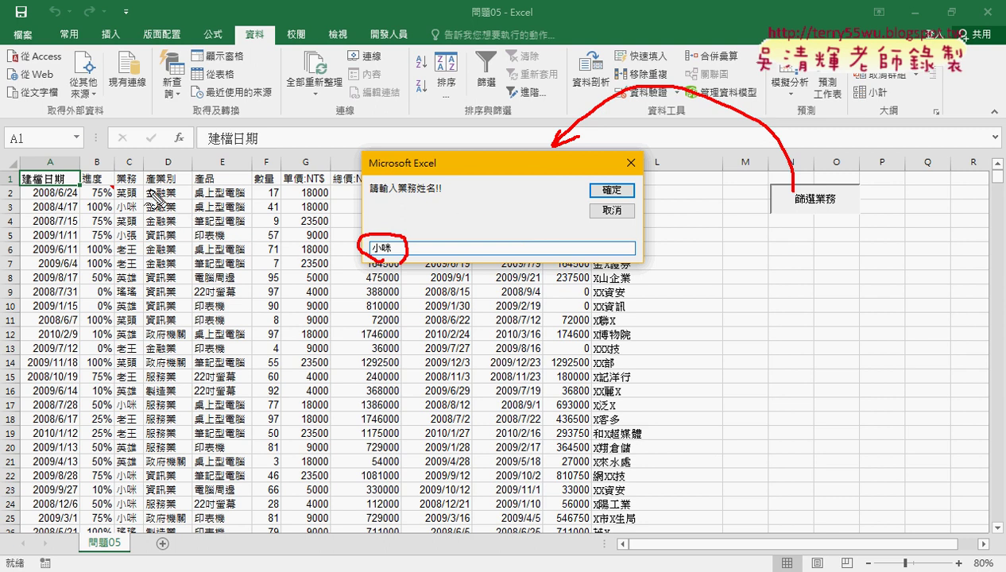
{"action": "left_click_drag", "start_coordinate": [148, 191], "coordinate": [145, 166]}
{"action": "mouse_move", "coordinate": [199, 123]}
{"action": "left_mouse_down"}
{"action": "mouse_move", "coordinate": [151, 170]}
{"action": "mouse_move", "coordinate": [169, 161]}
{"action": "left_mouse_up"}
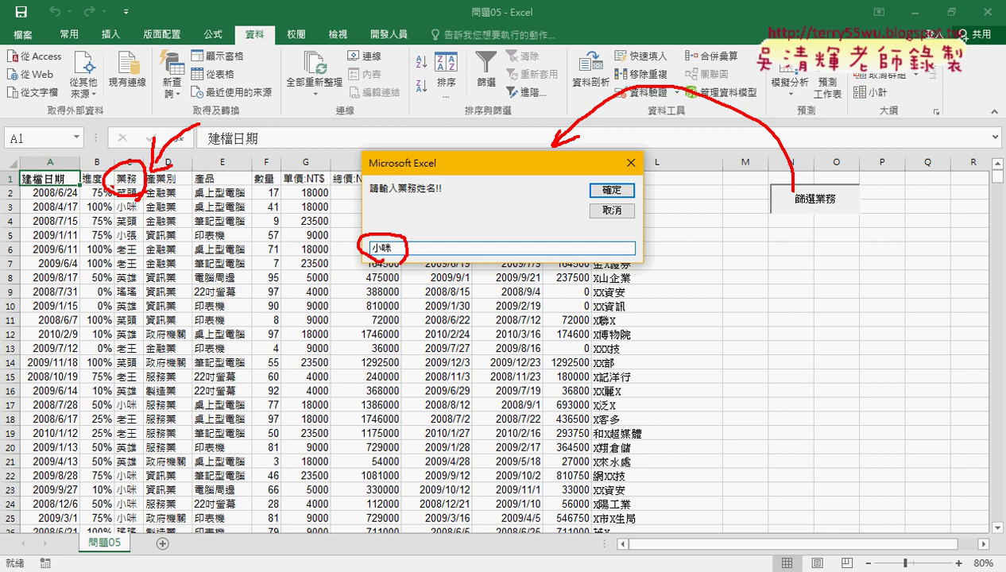
{"action": "left_click_drag", "start_coordinate": [174, 544], "coordinate": [182, 550]}
{"action": "left_click_drag", "start_coordinate": [131, 444], "coordinate": [151, 538]}
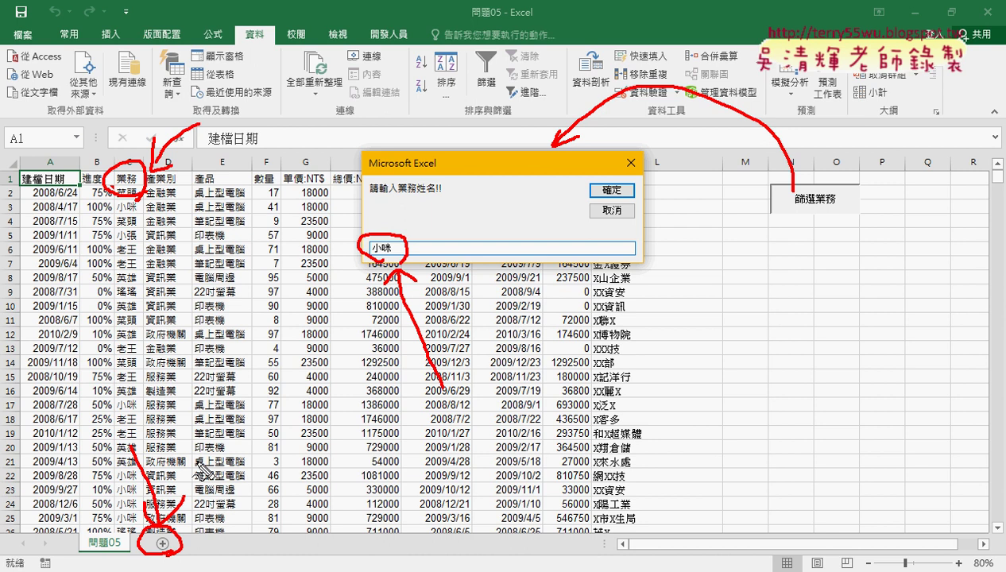
{"action": "left_click", "coordinate": [199, 464]}
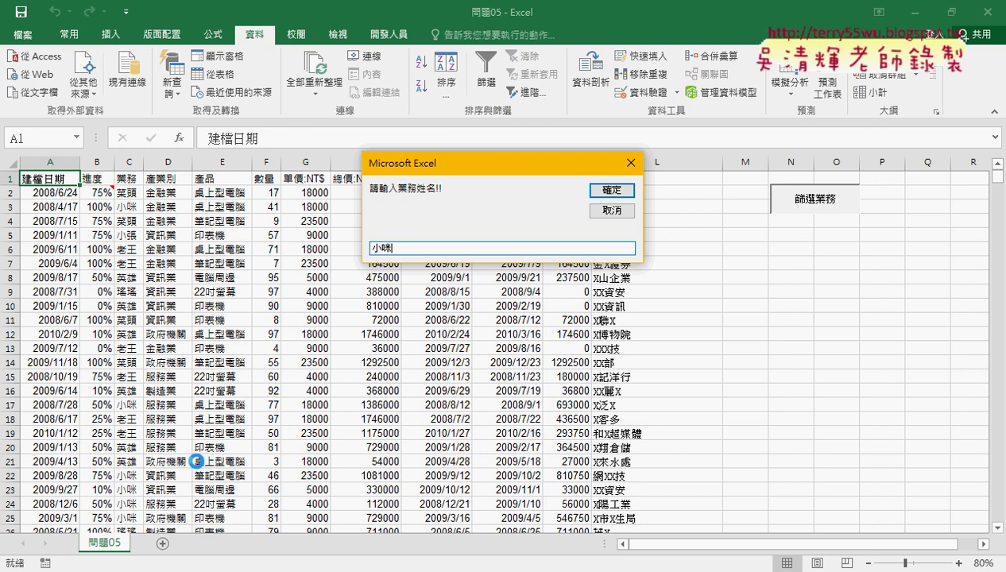
Confirm the name, check the new salesperson sheet it creates, then return to 問題05
{"action": "left_click", "coordinate": [613, 192]}
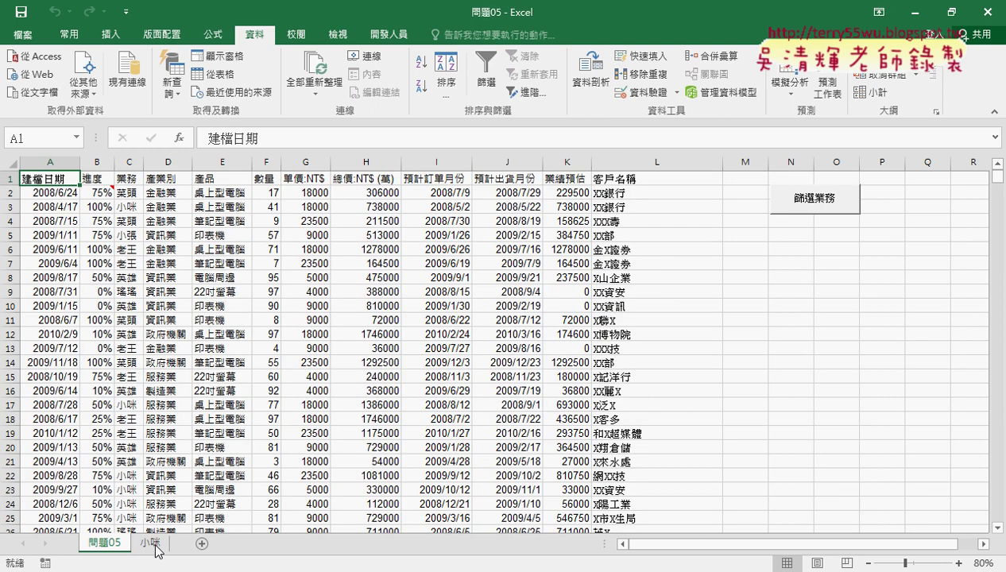
{"action": "left_click", "coordinate": [156, 548]}
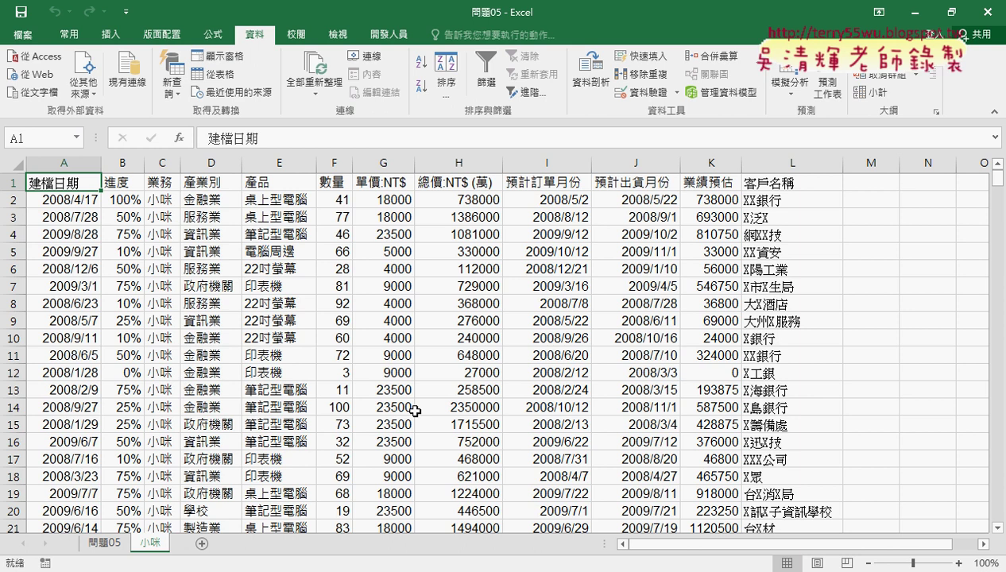
{"action": "left_click", "coordinate": [99, 548]}
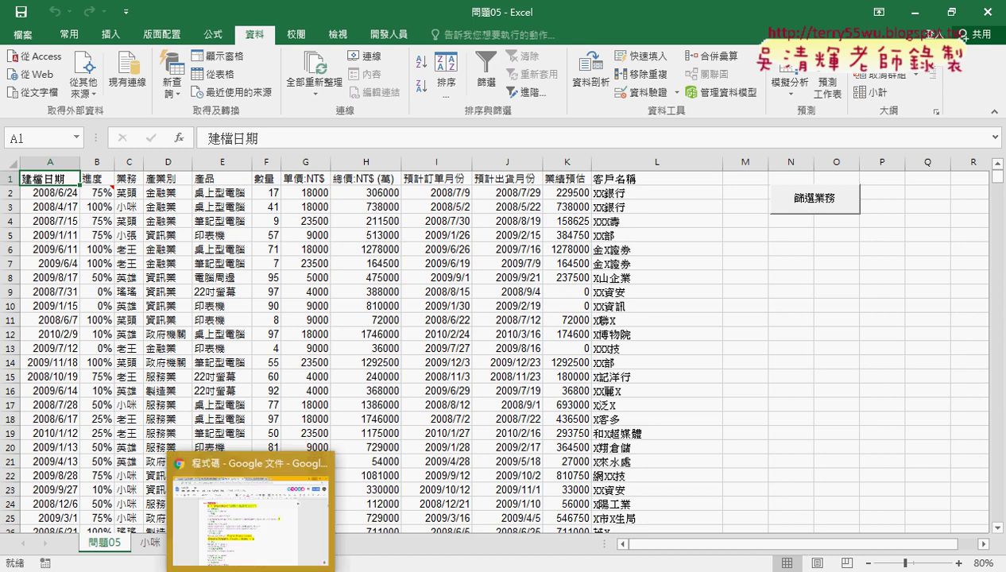
Switch to Chrome and open the 程式碼 Google Doc from the course Drive folder
{"action": "left_click", "coordinate": [250, 512]}
{"action": "left_click", "coordinate": [223, 13]}
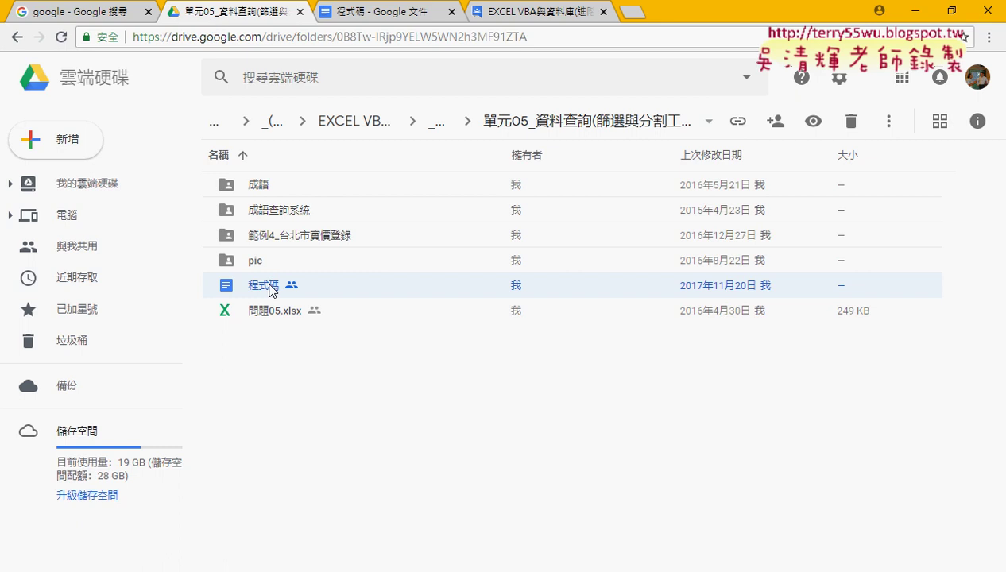
{"action": "left_click", "coordinate": [368, 15]}
{"action": "scroll", "coordinate": [470, 238], "scroll_direction": "up", "scroll_amount": 2}
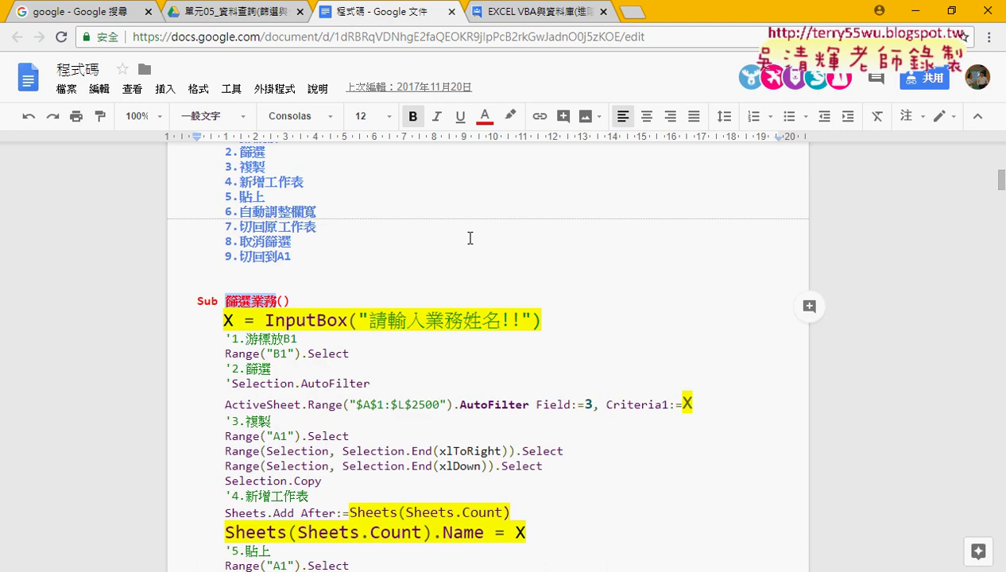
{"action": "scroll", "coordinate": [470, 239], "scroll_direction": "up", "scroll_amount": 2}
{"action": "scroll", "coordinate": [449, 269], "scroll_direction": "down", "scroll_amount": 1}
{"action": "scroll", "coordinate": [322, 321], "scroll_direction": "up", "scroll_amount": 1}
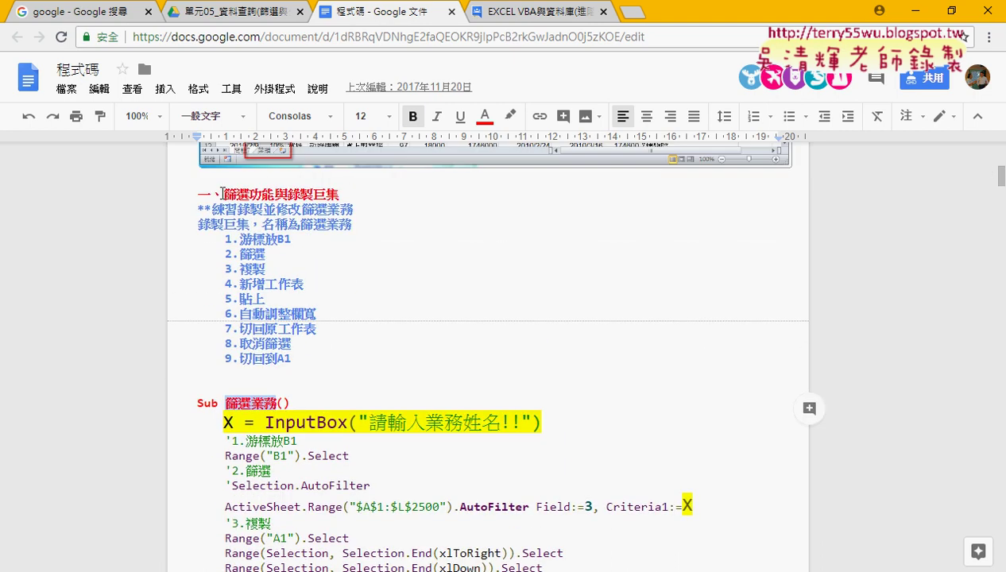
Highlight the filtering heading, B1 in step 1, step 7 切回原工作表 and step 9 切回到A1
{"action": "left_click_drag", "start_coordinate": [224, 193], "coordinate": [340, 191]}
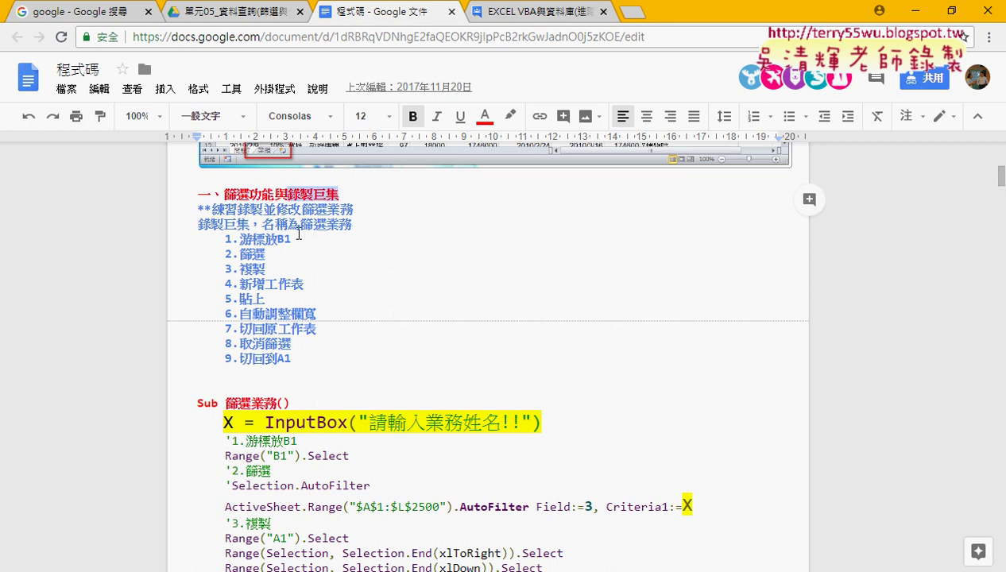
{"action": "left_click", "coordinate": [249, 236]}
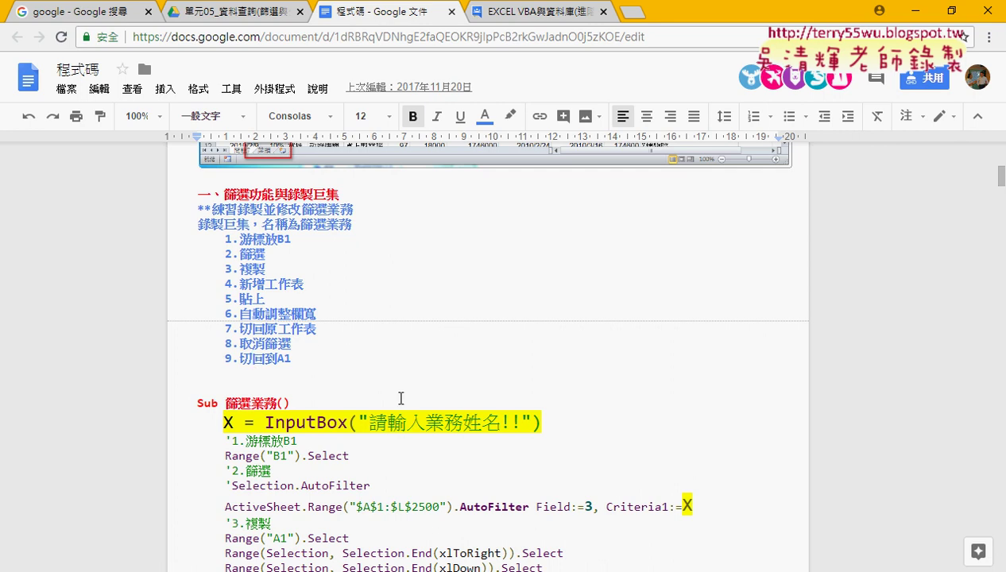
{"action": "left_click_drag", "start_coordinate": [292, 238], "coordinate": [281, 242]}
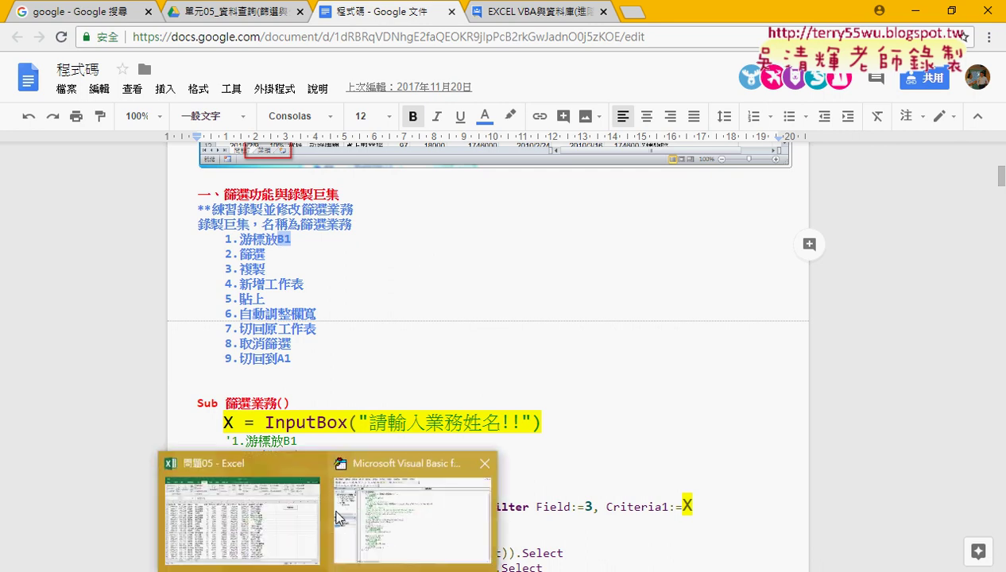
{"action": "left_click", "coordinate": [262, 251]}
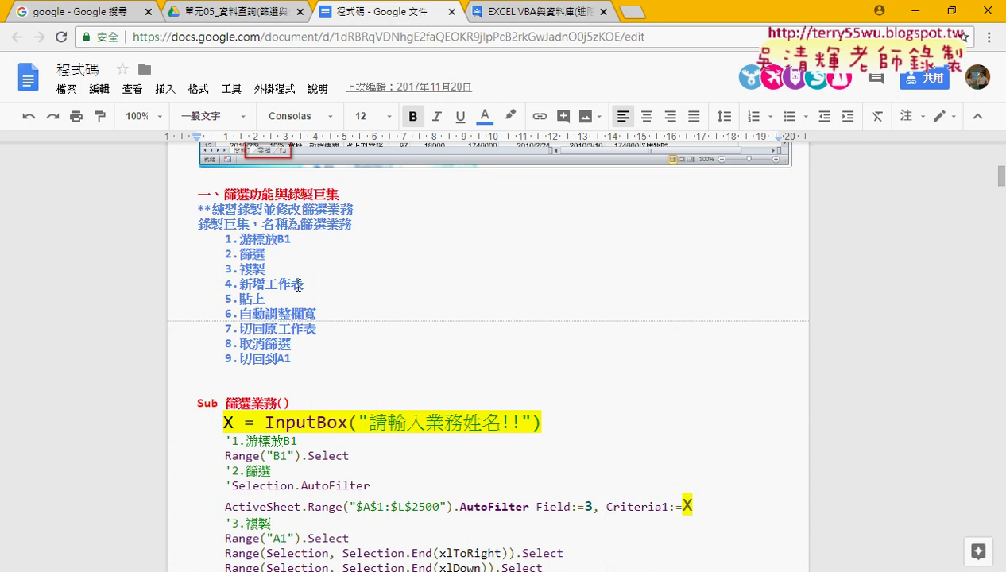
{"action": "left_click", "coordinate": [305, 283]}
{"action": "left_click_drag", "start_coordinate": [317, 329], "coordinate": [231, 334]}
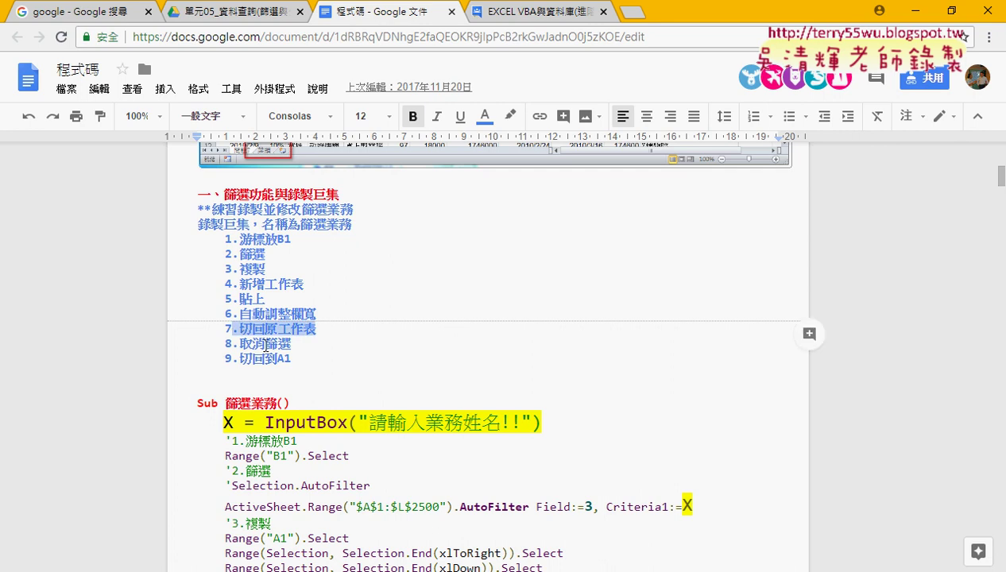
{"action": "left_click", "coordinate": [268, 343]}
{"action": "left_click_drag", "start_coordinate": [290, 359], "coordinate": [239, 359]}
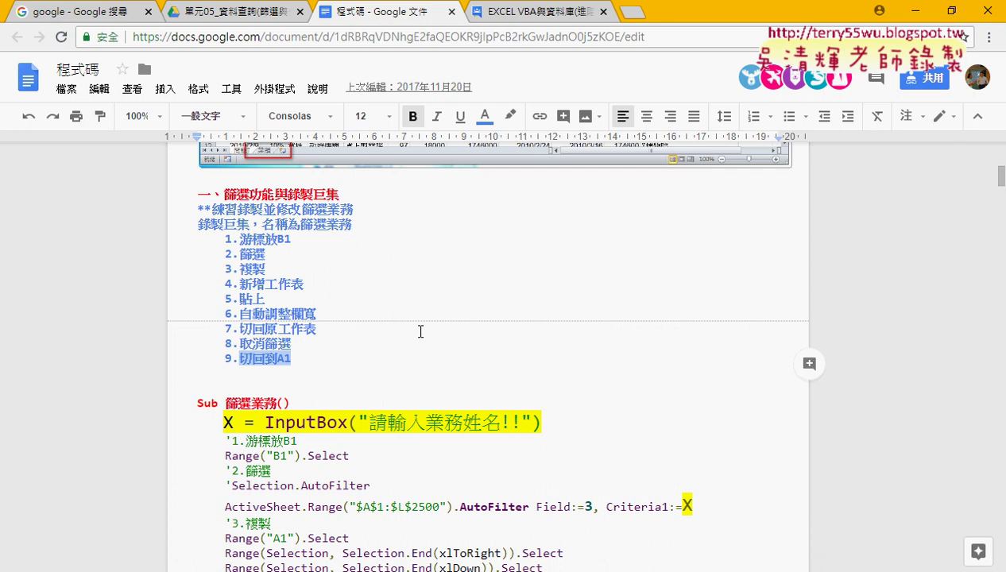
Scroll down the notes and bring the Excel workbook back to the front
{"action": "scroll", "coordinate": [329, 358], "scroll_direction": "down", "scroll_amount": 3}
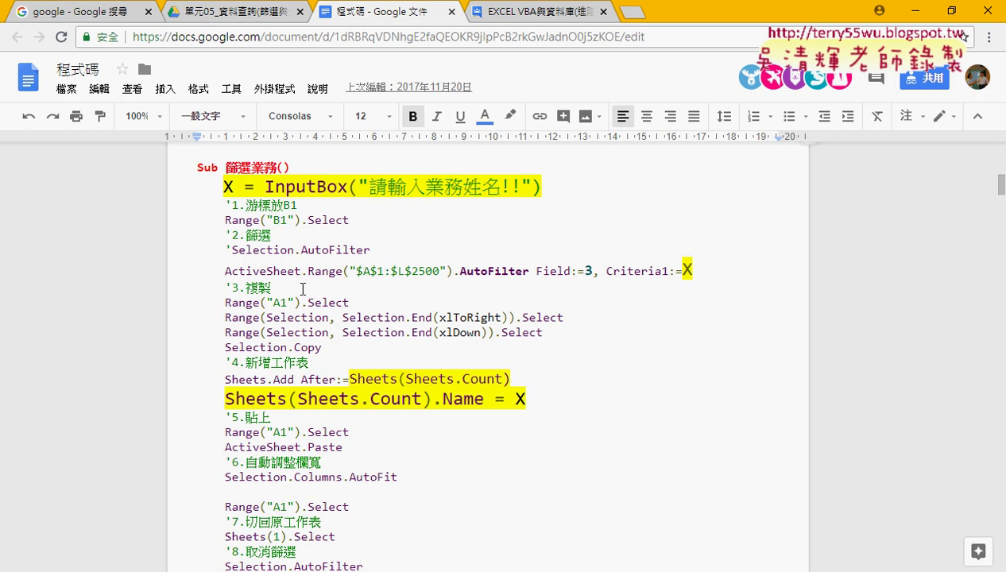
{"action": "left_click", "coordinate": [324, 571]}
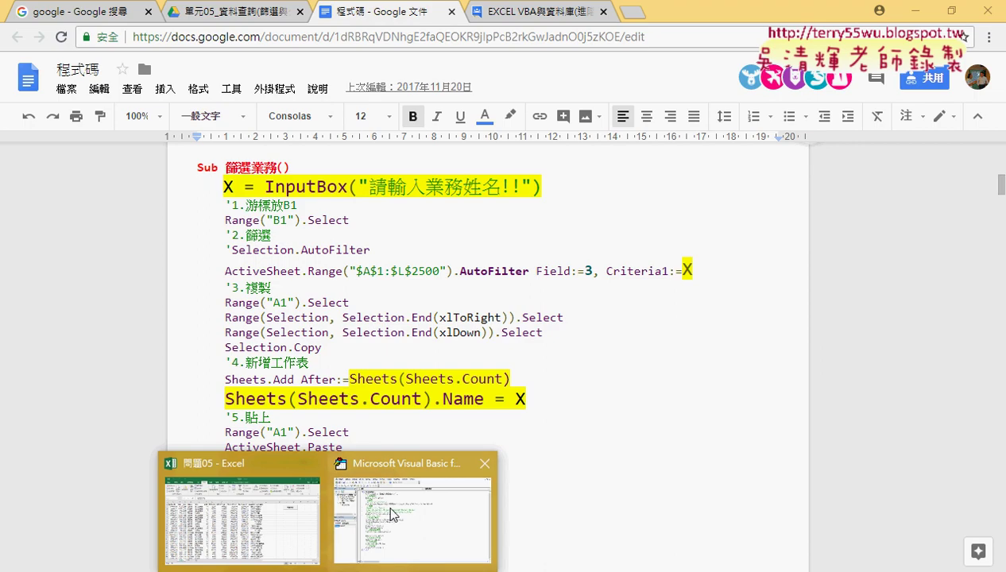
{"action": "left_click", "coordinate": [242, 521]}
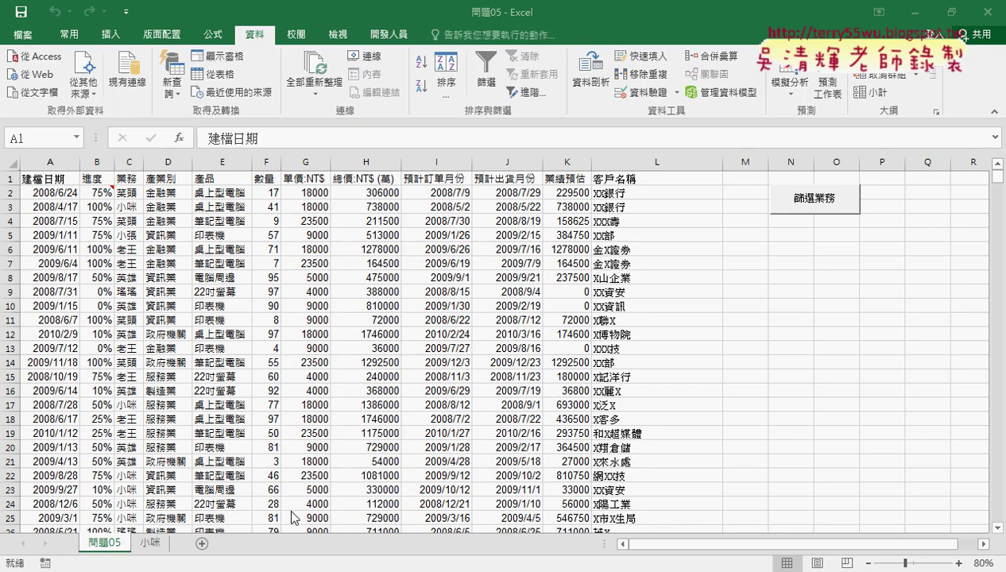
Open the VBA editor from Developer, copy the 篩選業務 procedure name, and maximize the editor
{"action": "left_click", "coordinate": [390, 34]}
{"action": "left_click", "coordinate": [29, 68]}
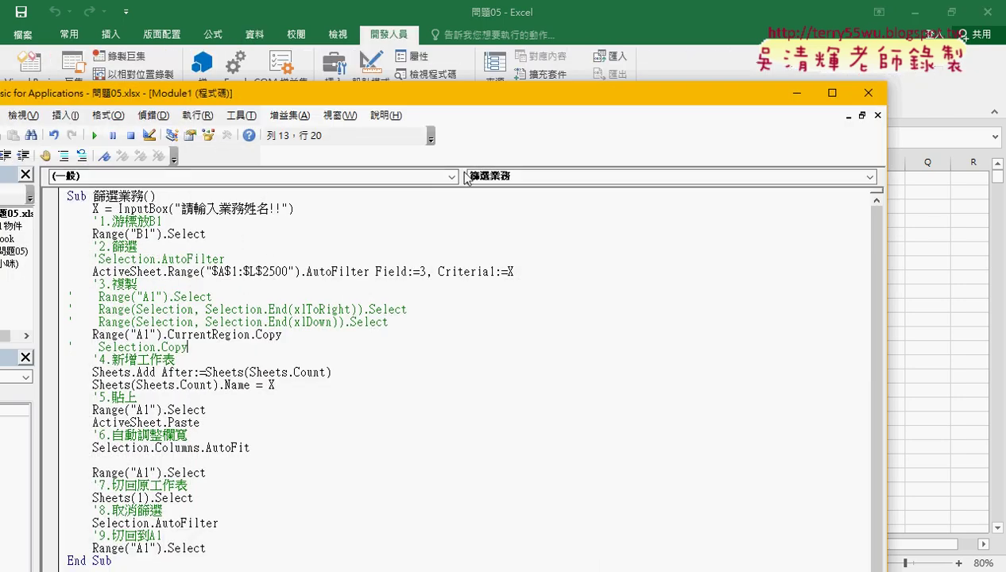
{"action": "left_click_drag", "start_coordinate": [143, 196], "coordinate": [93, 196]}
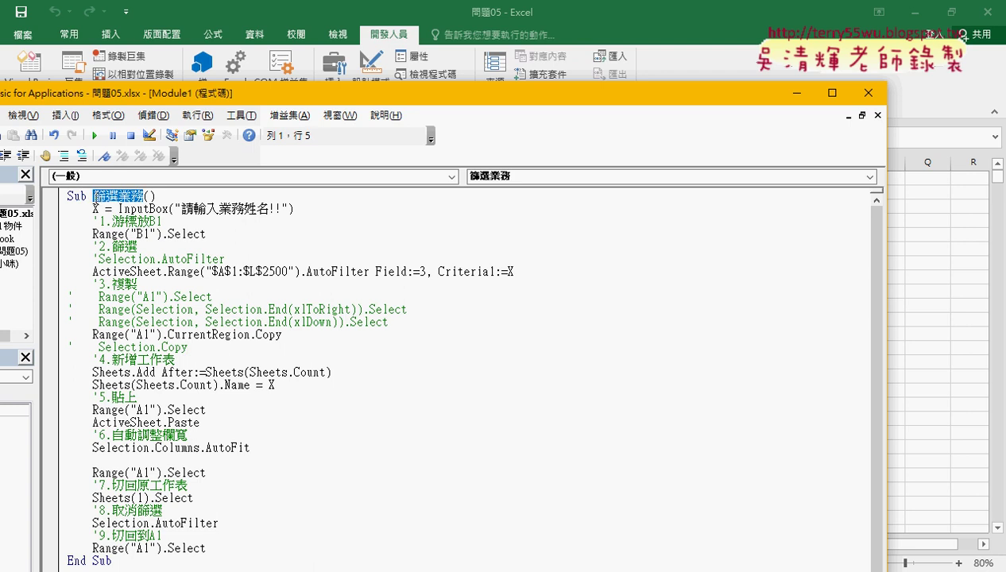
{"action": "right_click", "coordinate": [125, 198]}
{"action": "left_click", "coordinate": [168, 229]}
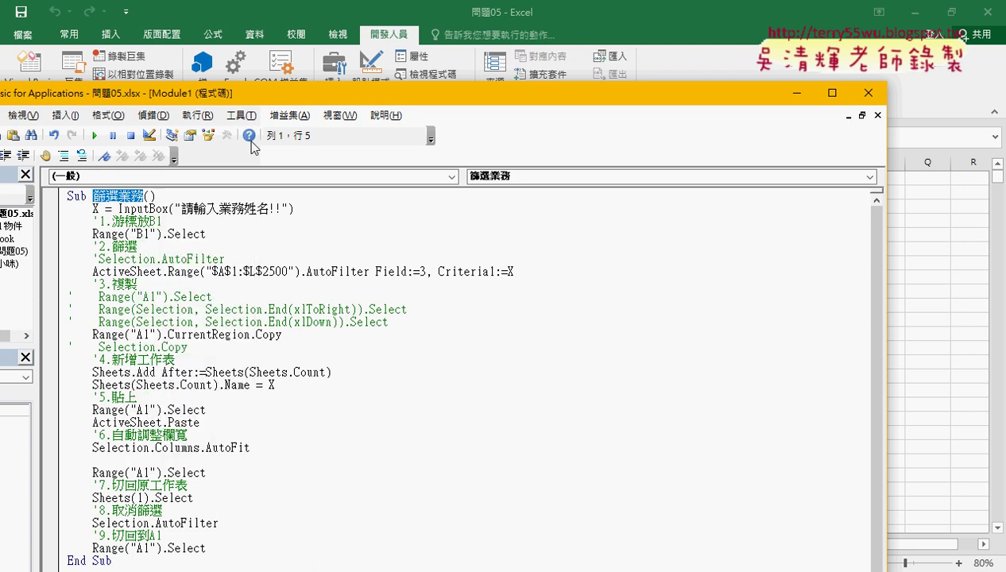
{"action": "double_click", "coordinate": [305, 98]}
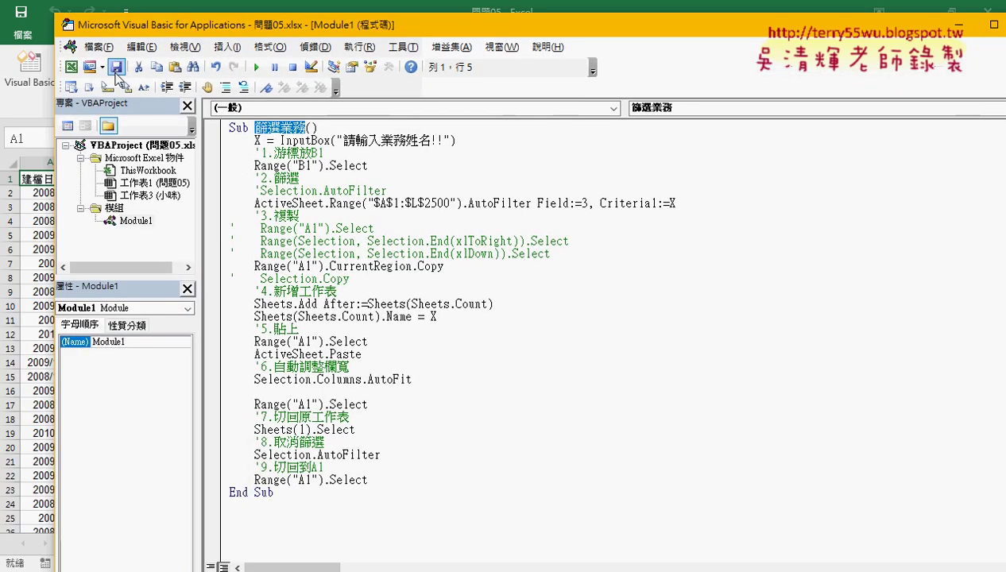
Remove Module1 without exporting it and switch back to the Excel workbook
{"action": "right_click", "coordinate": [131, 221]}
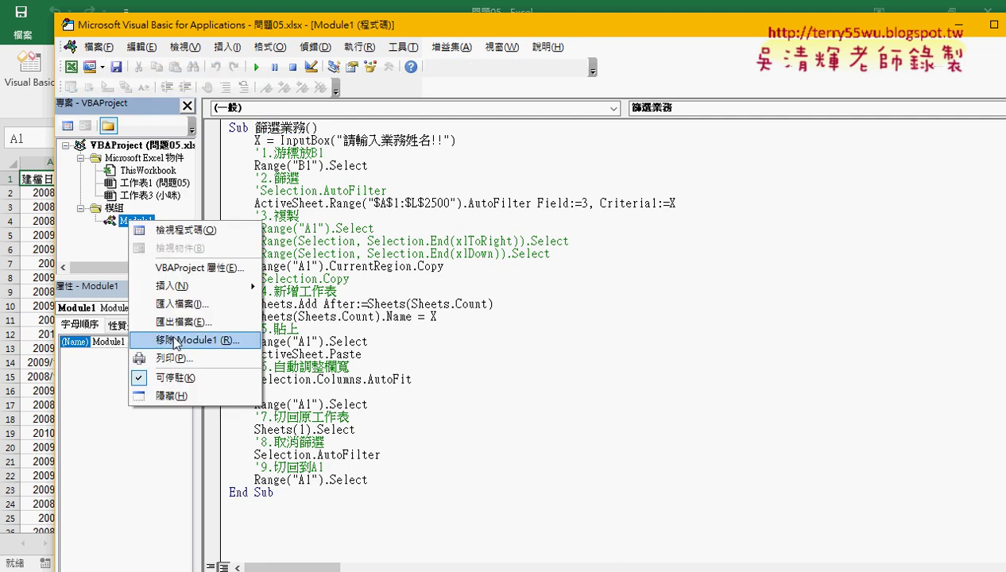
{"action": "left_click", "coordinate": [176, 342]}
{"action": "left_click", "coordinate": [471, 352]}
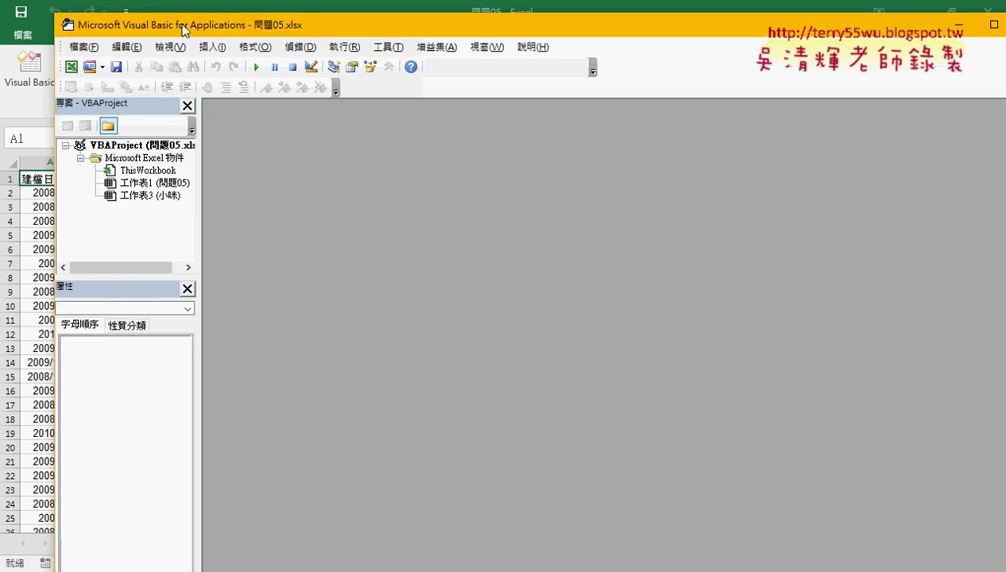
{"action": "left_click_drag", "start_coordinate": [183, 30], "coordinate": [252, 46]}
{"action": "left_click", "coordinate": [237, 16]}
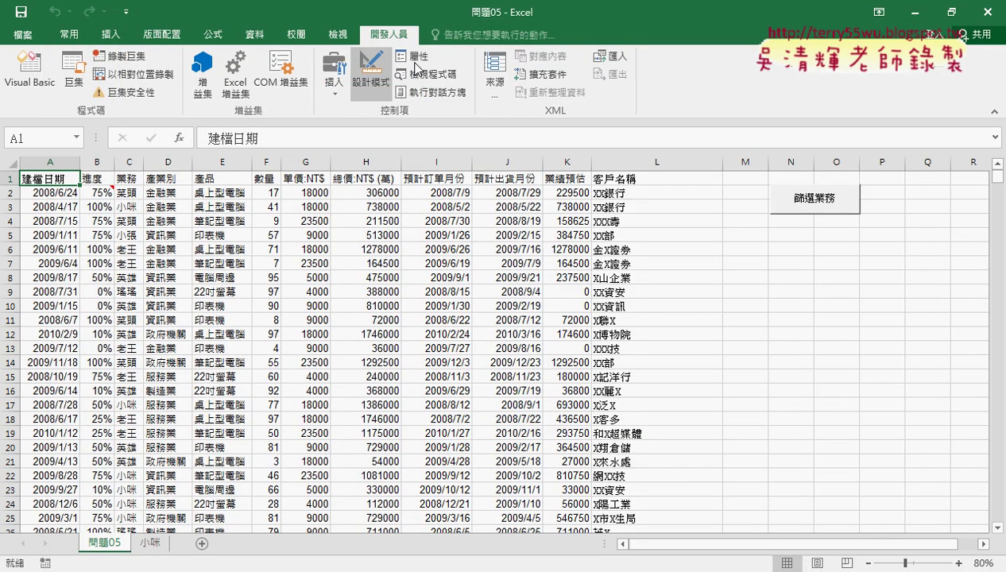
Start recording macro 篩選業務 stored in the current workbook, then select header cell C1
{"action": "left_click", "coordinate": [139, 67]}
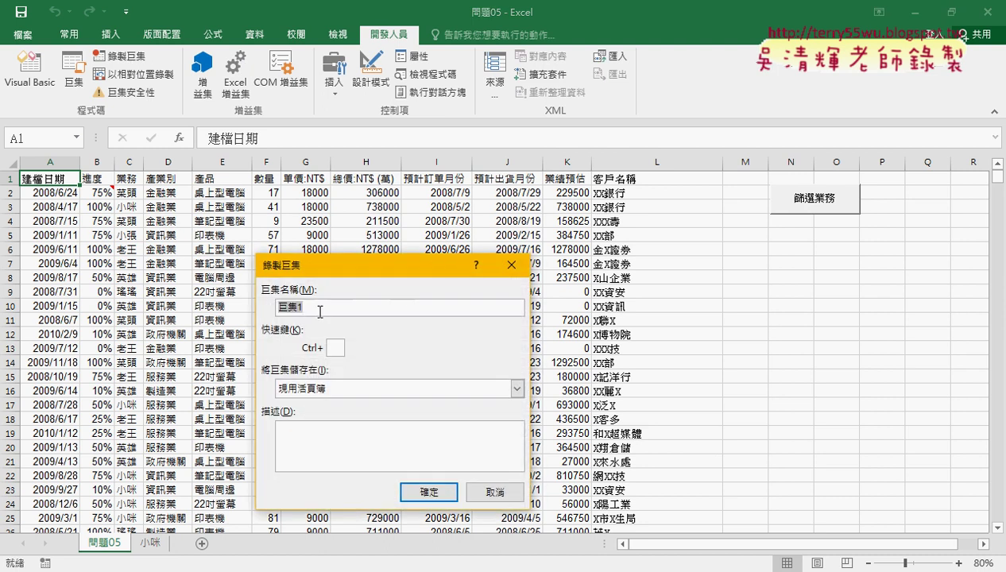
{"action": "type", "text": "篩選業務"}
{"action": "left_click_drag", "start_coordinate": [332, 267], "coordinate": [489, 129]}
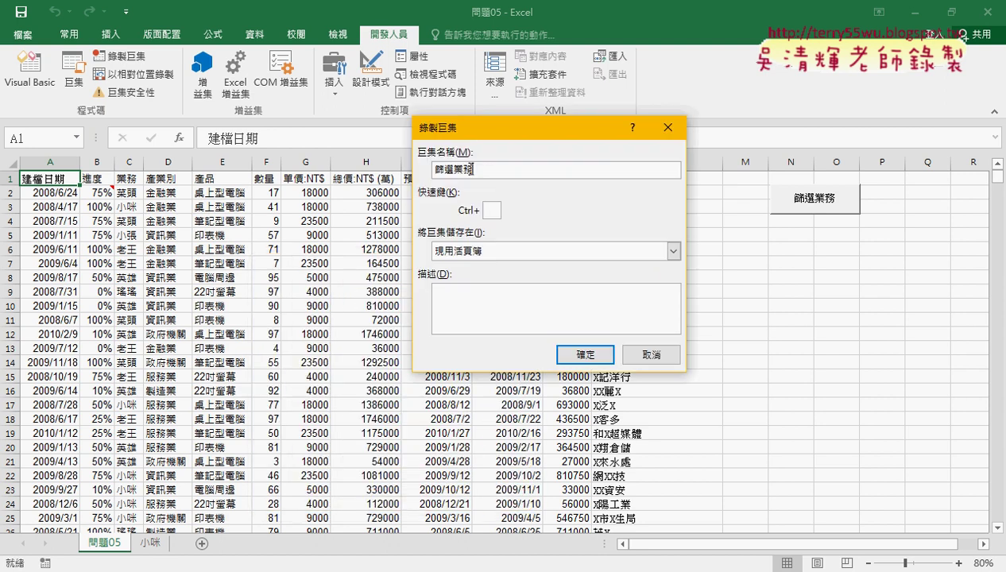
{"action": "left_click", "coordinate": [592, 352]}
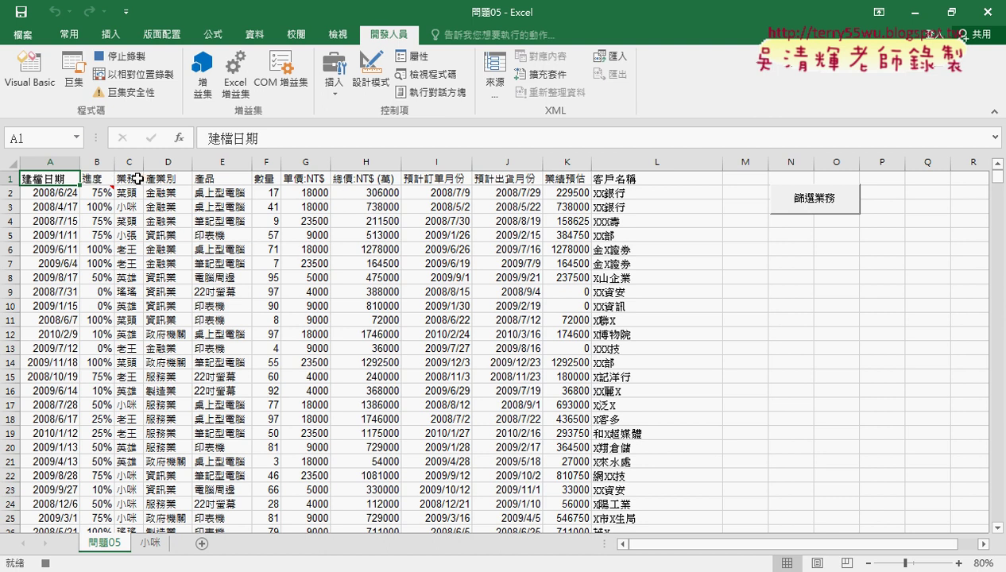
{"action": "left_click", "coordinate": [137, 179]}
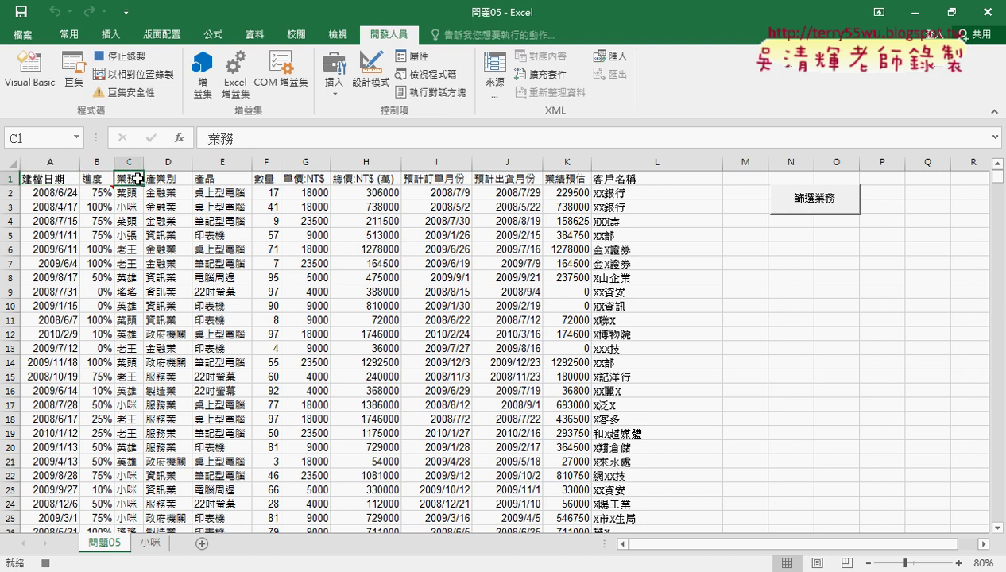
Turn on filtering and limit the 業務 column to one salesperson, showing 409 of 2499 records
{"action": "left_click", "coordinate": [254, 34]}
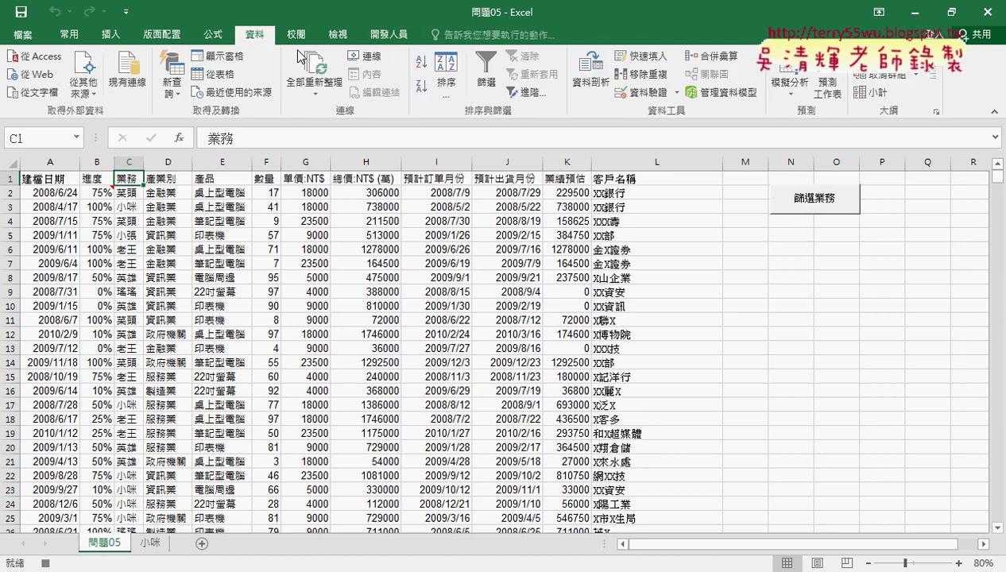
{"action": "left_click", "coordinate": [484, 86]}
{"action": "left_click", "coordinate": [138, 180]}
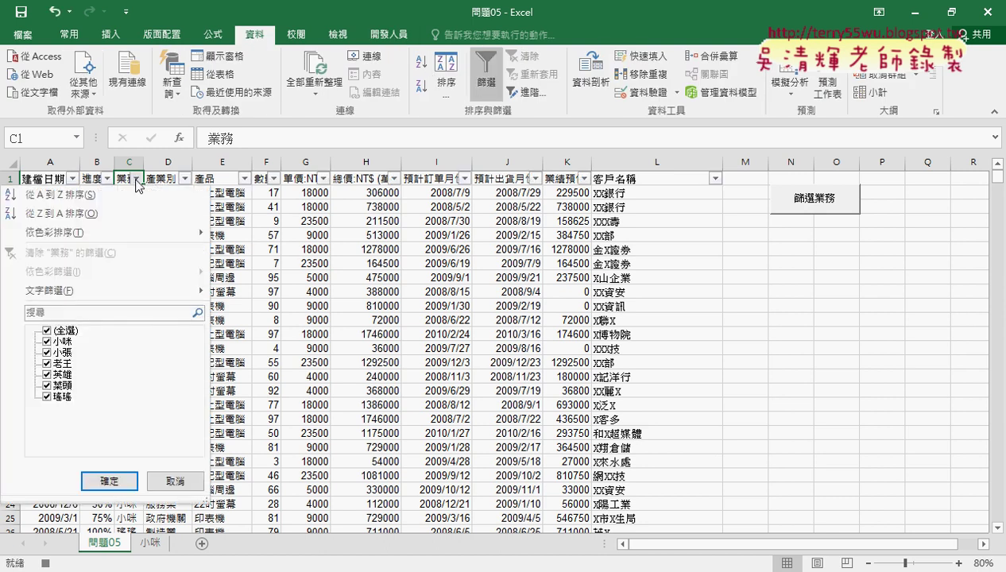
{"action": "left_click", "coordinate": [48, 331]}
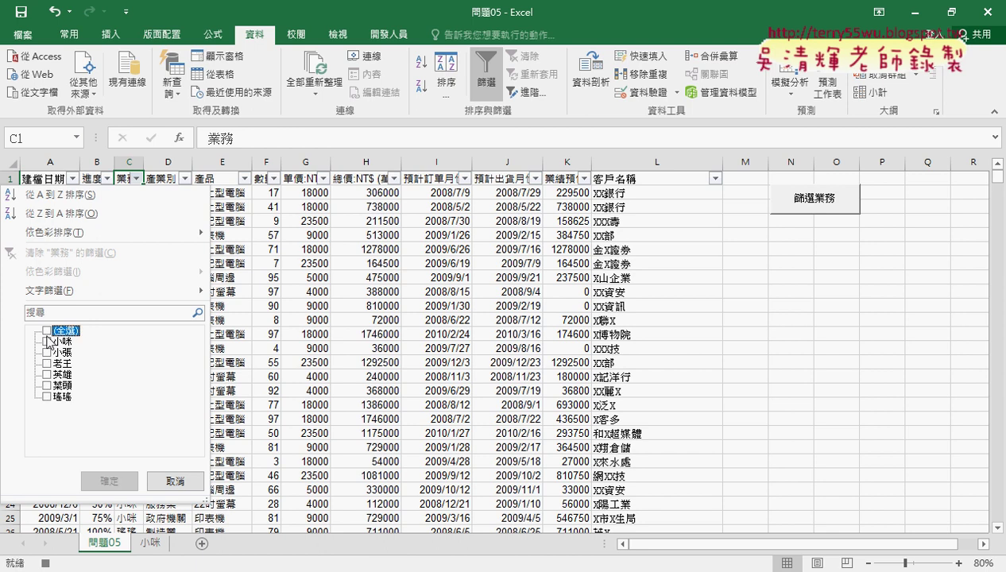
{"action": "left_click", "coordinate": [47, 341]}
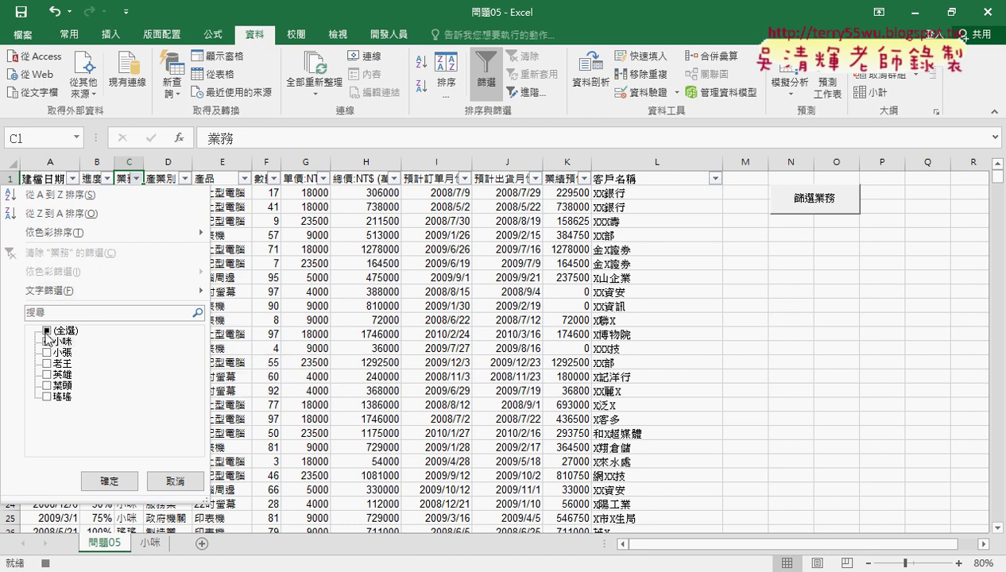
{"action": "left_click", "coordinate": [109, 482]}
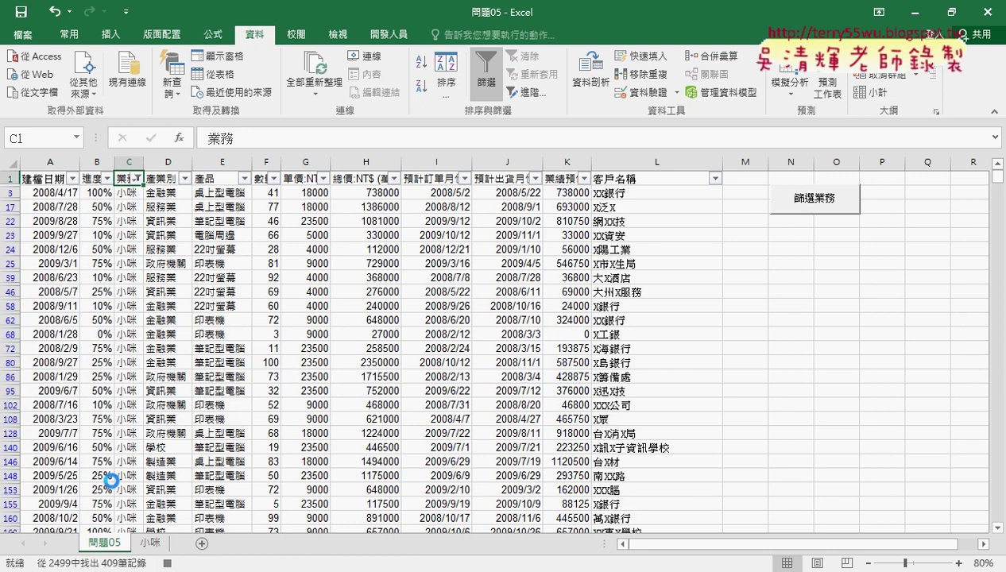
Select and copy the whole filtered table from A1, then add a new worksheet for renaming
{"action": "left_click", "coordinate": [50, 179]}
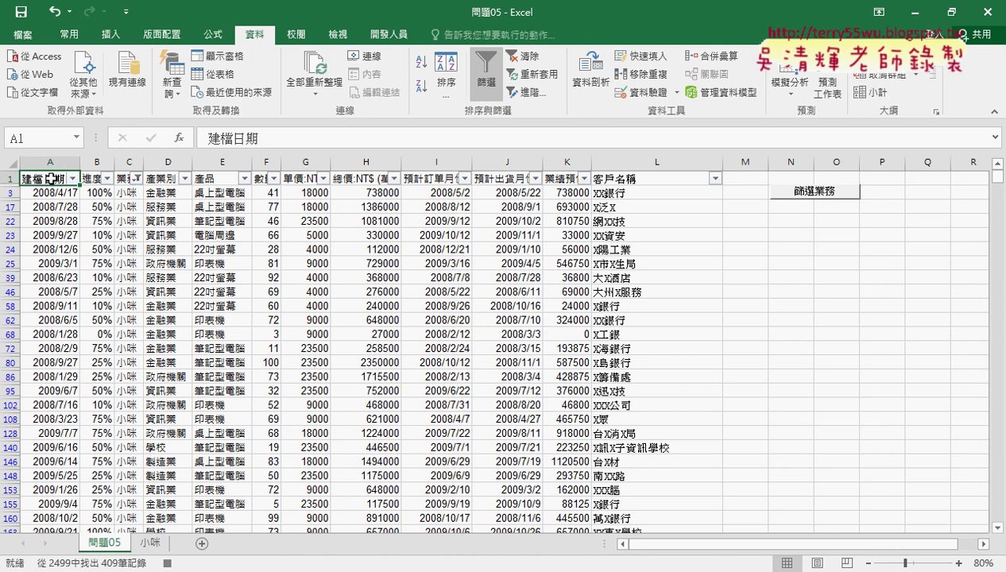
{"action": "key", "text": "ctrl+shift+Right"}
{"action": "key", "text": "ctrl+shift+Down"}
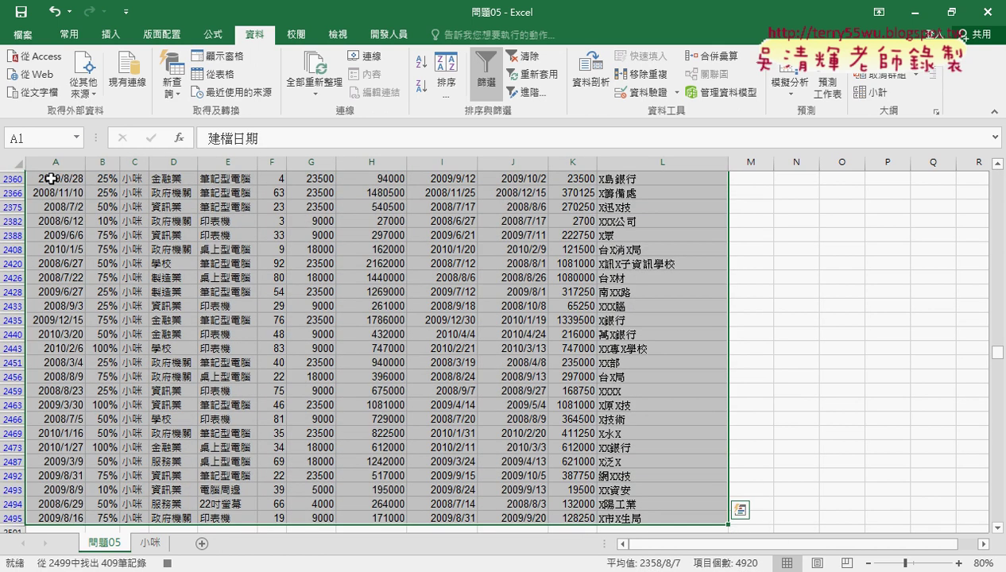
{"action": "key", "text": "ctrl+c"}
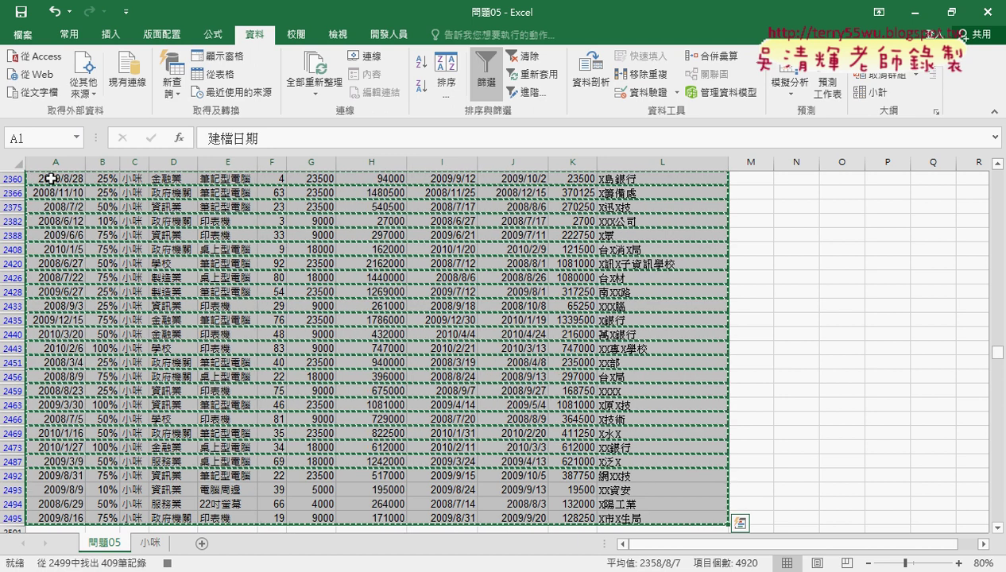
{"action": "left_click", "coordinate": [202, 545]}
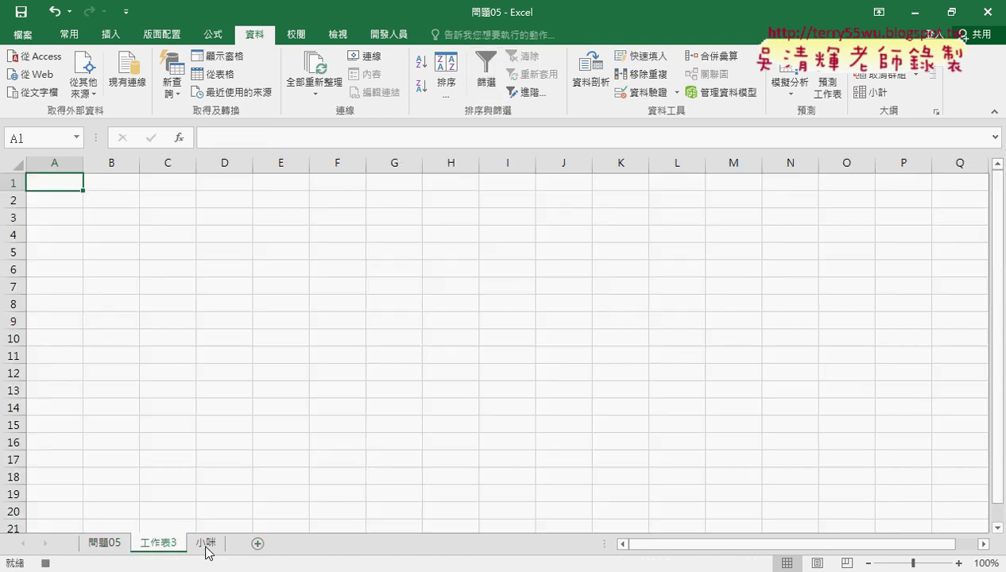
{"action": "double_click", "coordinate": [159, 544]}
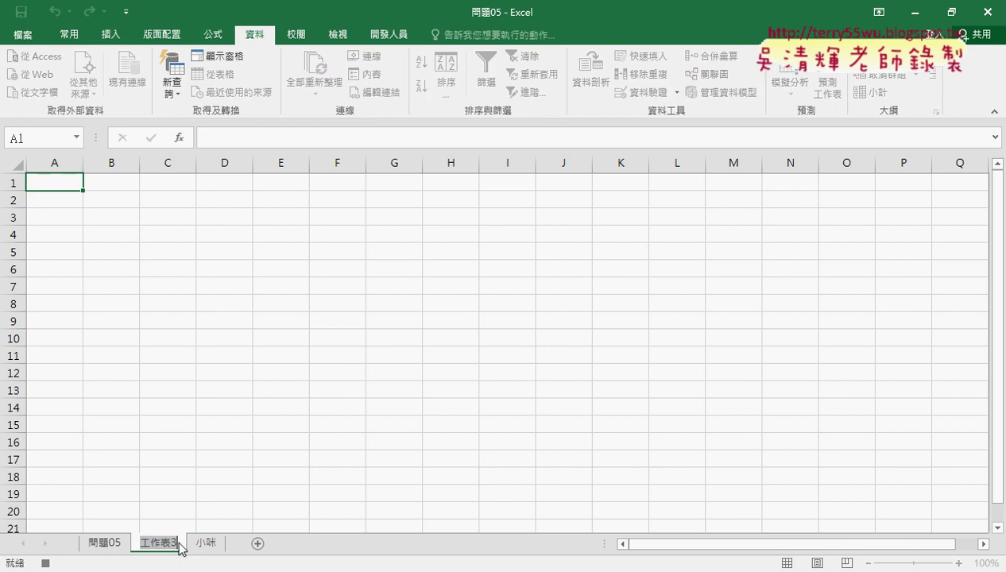
Name the new sheet with the salesperson's name followed by 2
{"action": "type", "text": "小"}
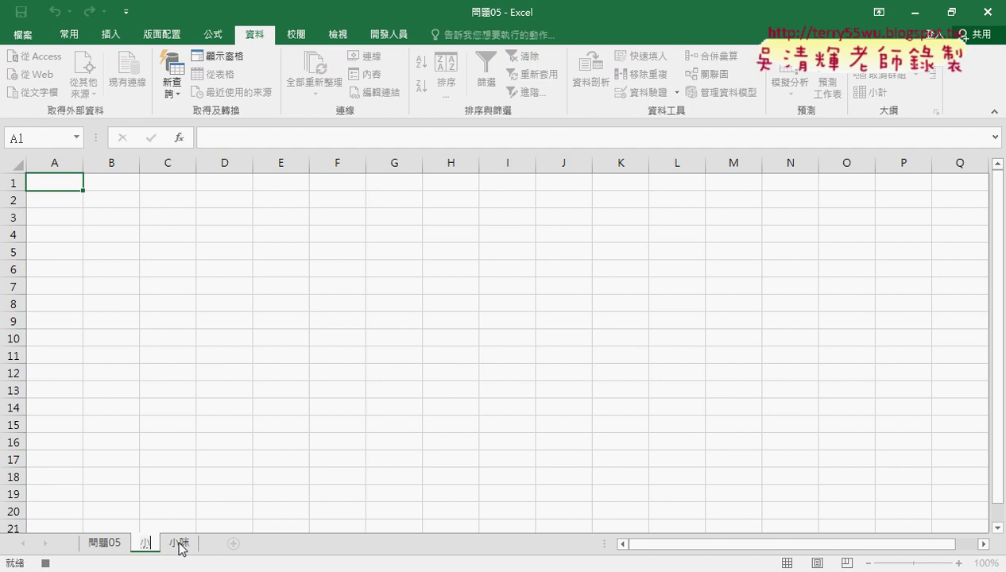
{"action": "type", "text": "咪"}
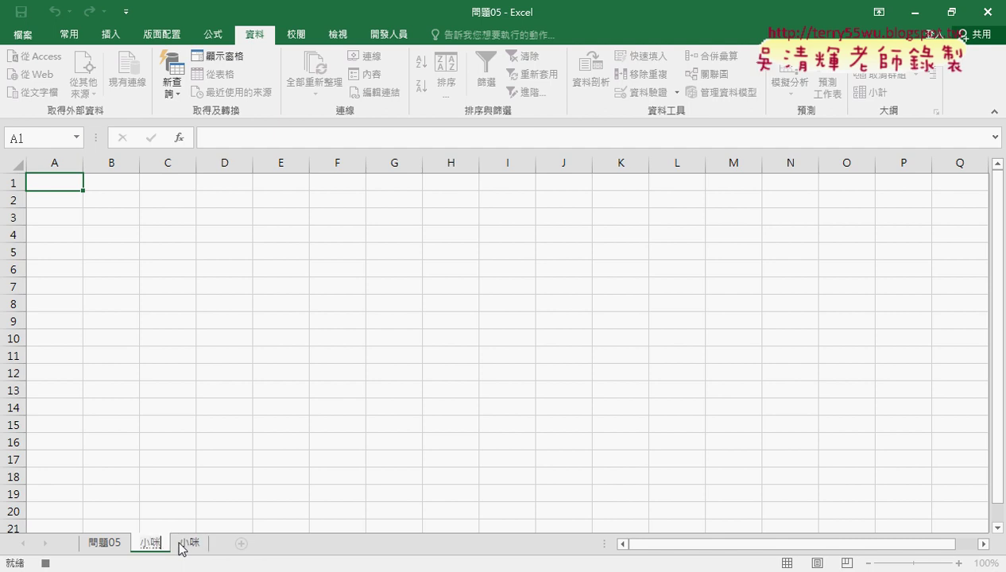
{"action": "type", "text": "2"}
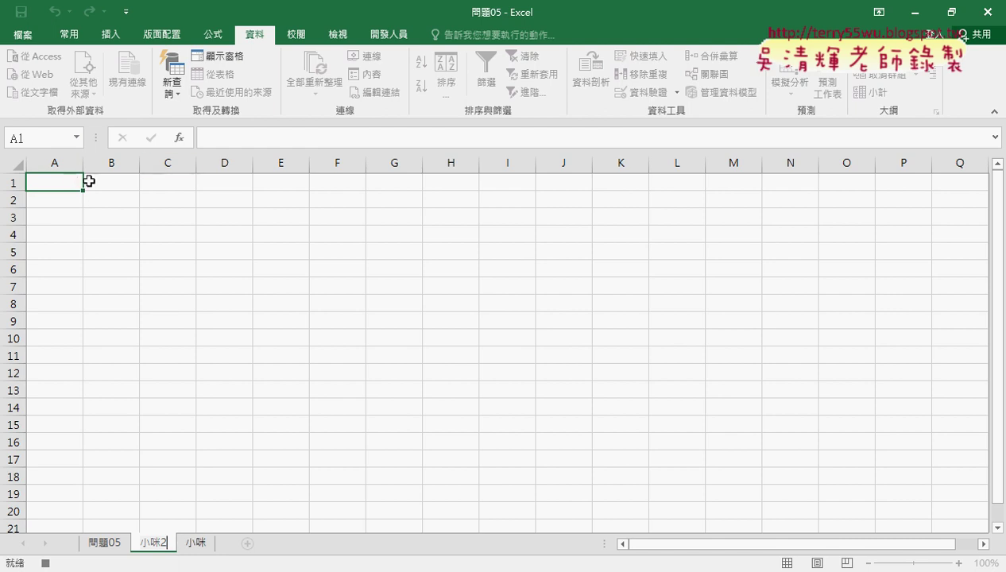
Paste the copied rows at A1 and autofit every column width via 格式 > 自動調整欄寬
{"action": "left_click", "coordinate": [66, 189]}
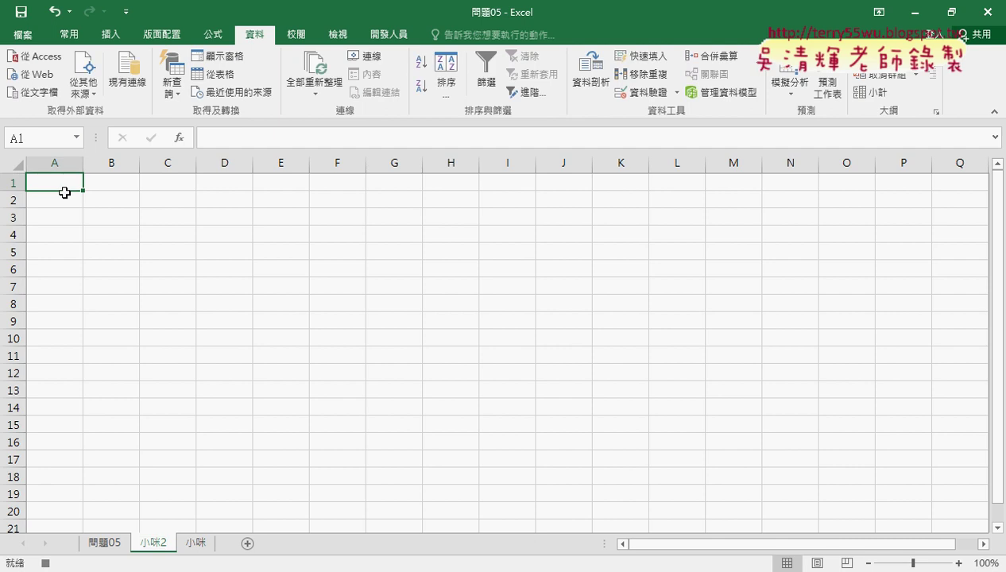
{"action": "key", "text": "ctrl+v"}
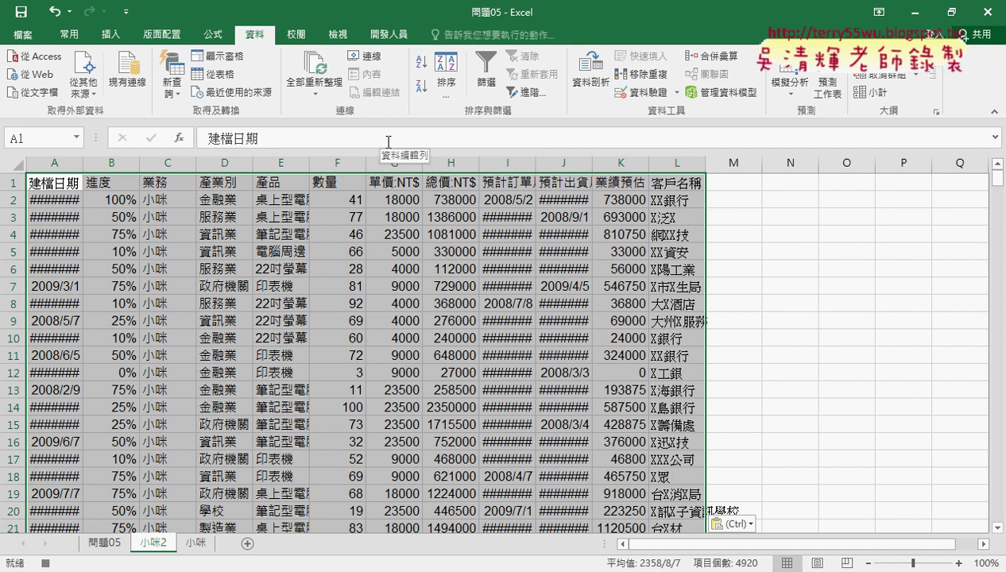
{"action": "left_click", "coordinate": [69, 35]}
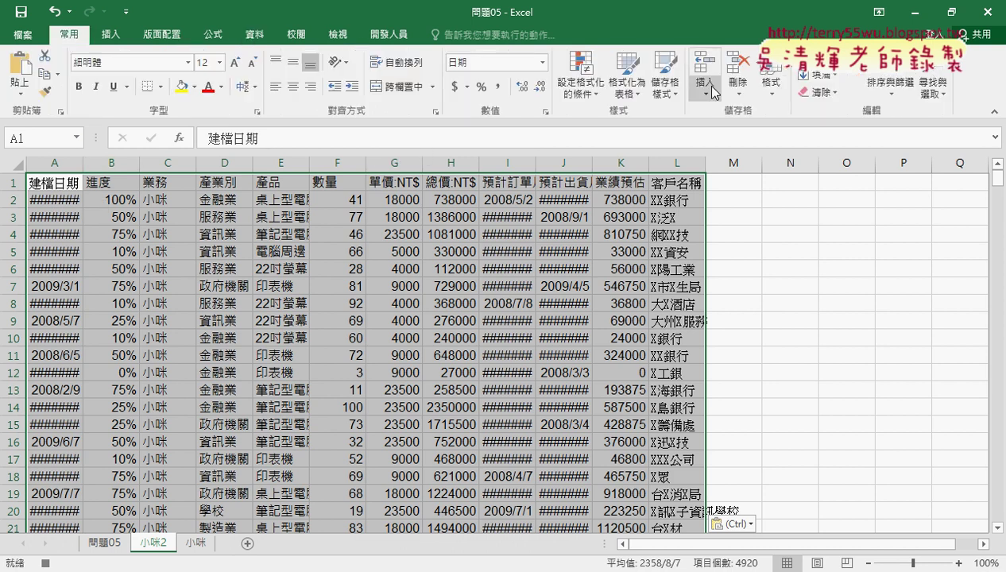
{"action": "left_click", "coordinate": [773, 87]}
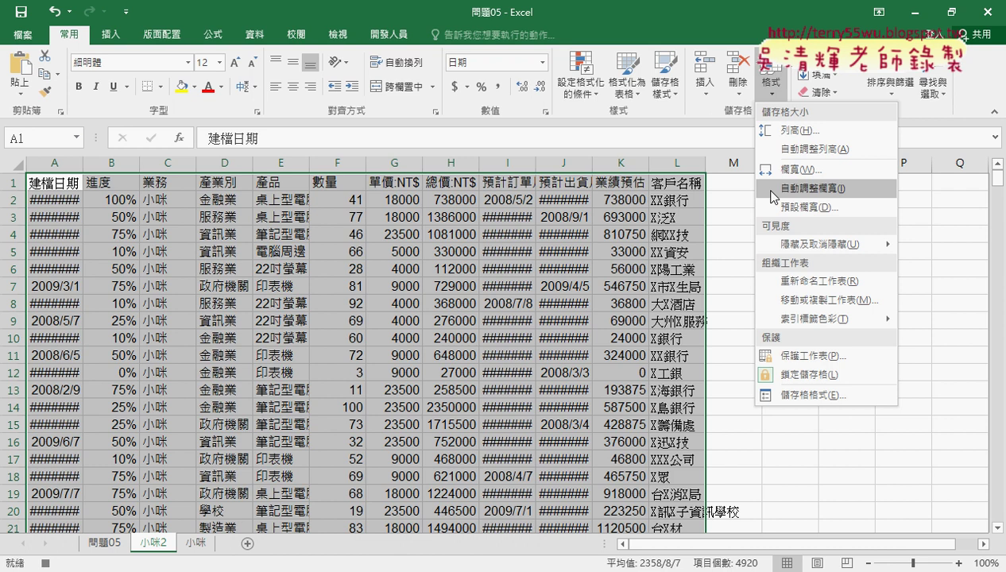
{"action": "left_click", "coordinate": [811, 189]}
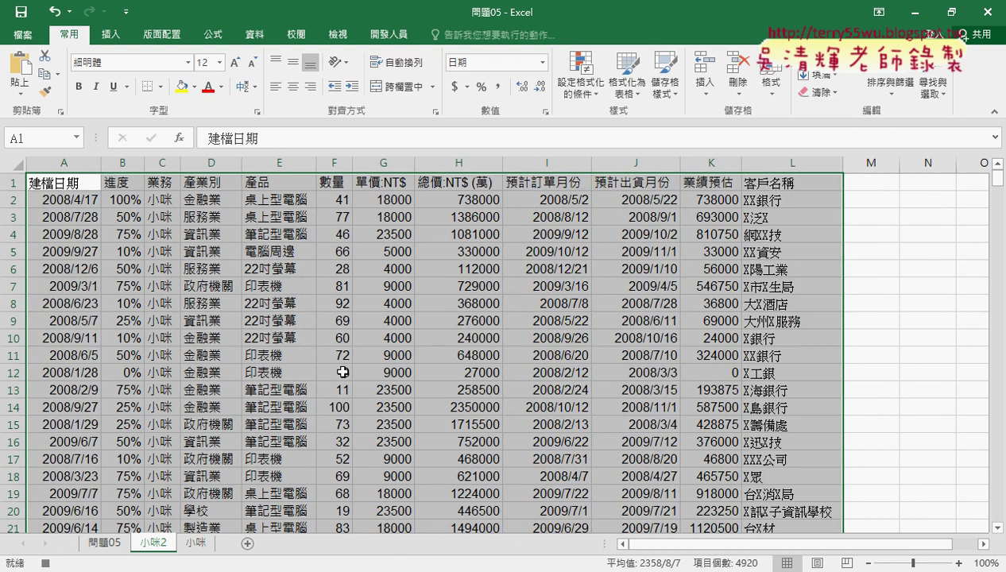
Return to the 問題05 sheet and turn off filtering so the full table shows
{"action": "left_click", "coordinate": [106, 543]}
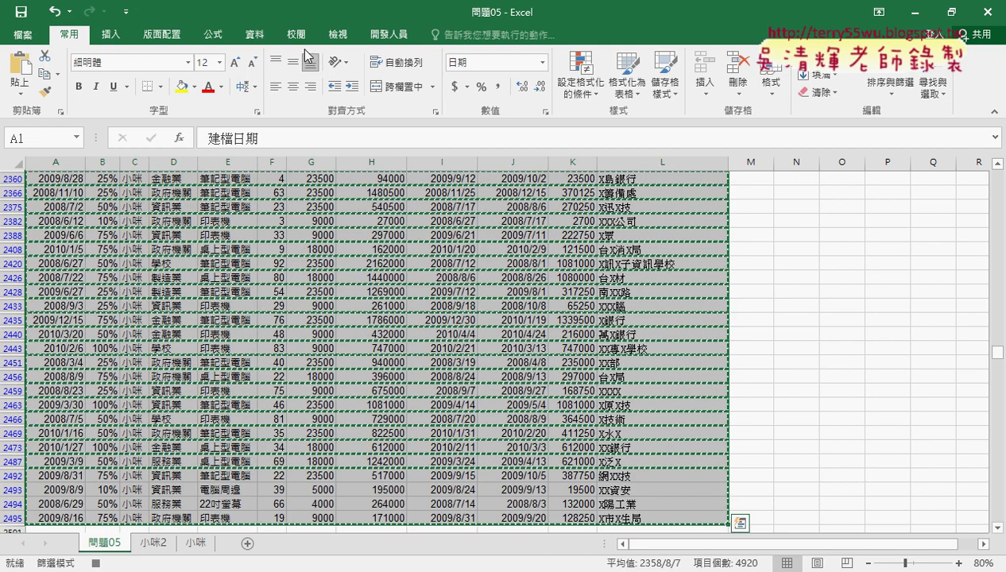
{"action": "left_click", "coordinate": [255, 34]}
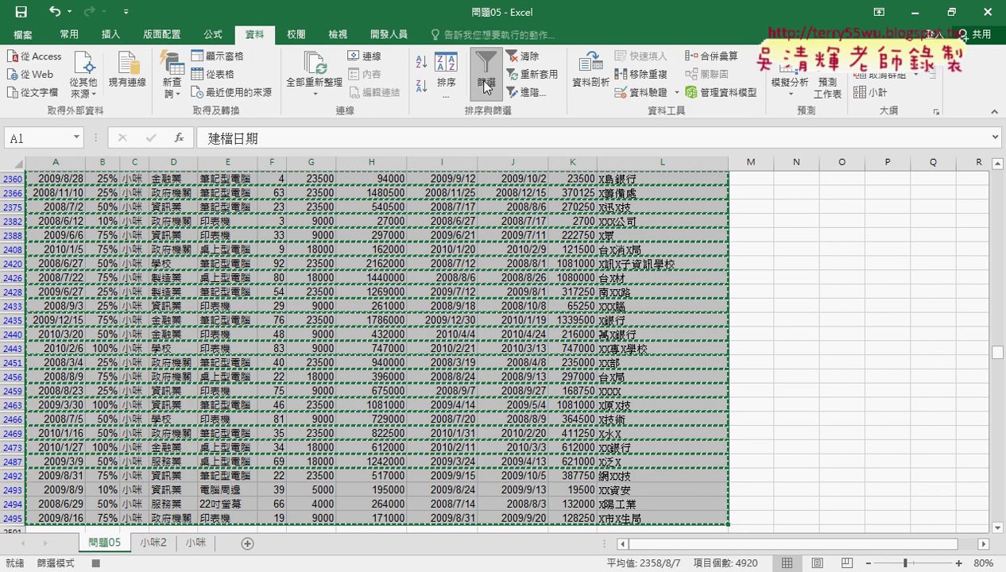
{"action": "left_click", "coordinate": [486, 86]}
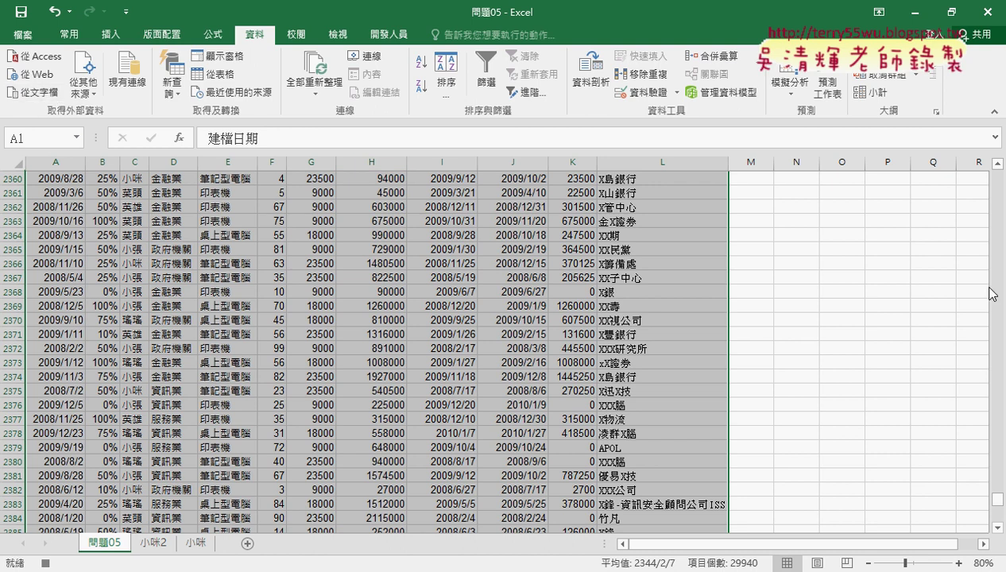
{"action": "left_click_drag", "start_coordinate": [997, 499], "coordinate": [1004, 171]}
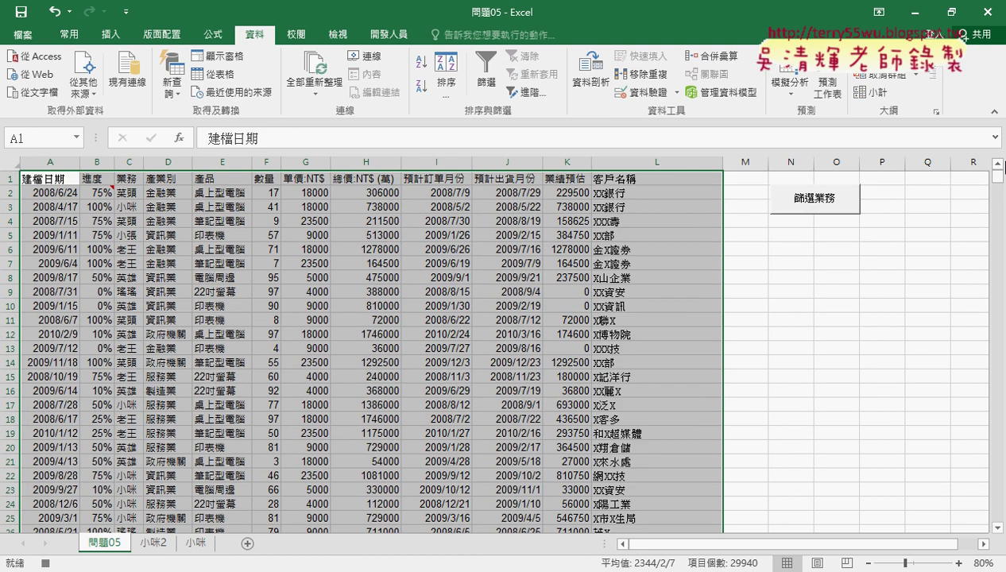
Leave only A1 selected and stop recording the 篩選業務 macro
{"action": "left_click", "coordinate": [51, 181]}
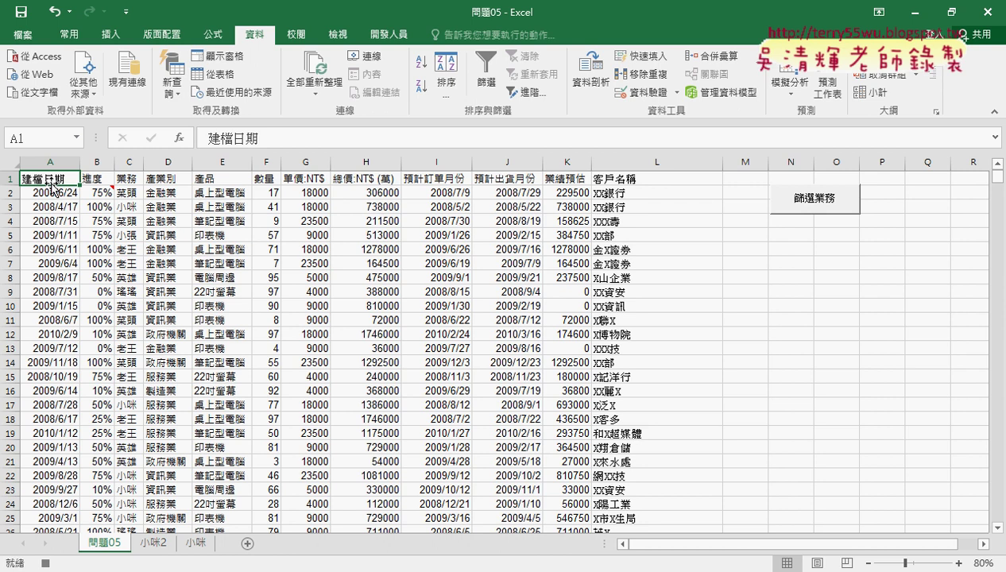
{"action": "left_click", "coordinate": [389, 34]}
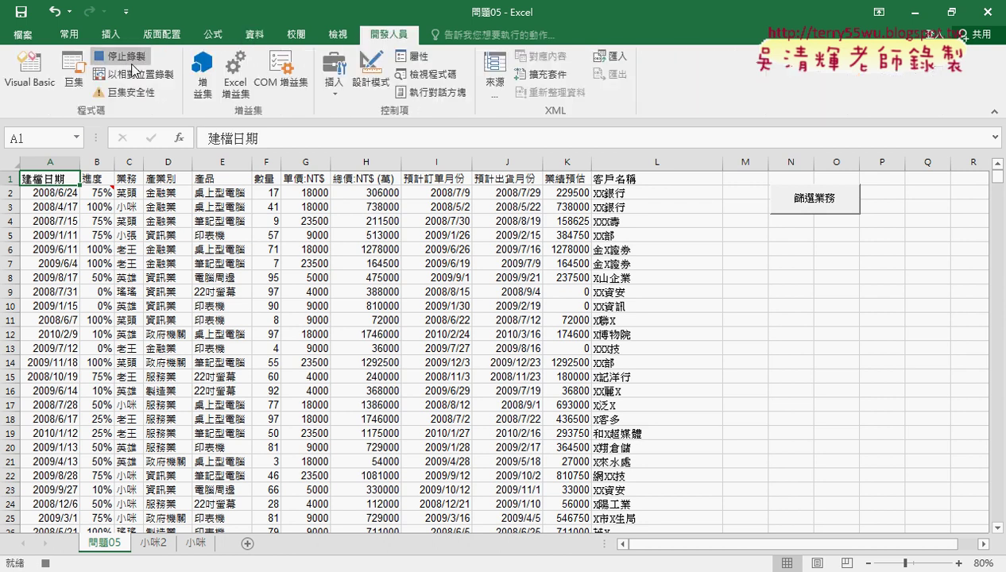
{"action": "left_click", "coordinate": [131, 64]}
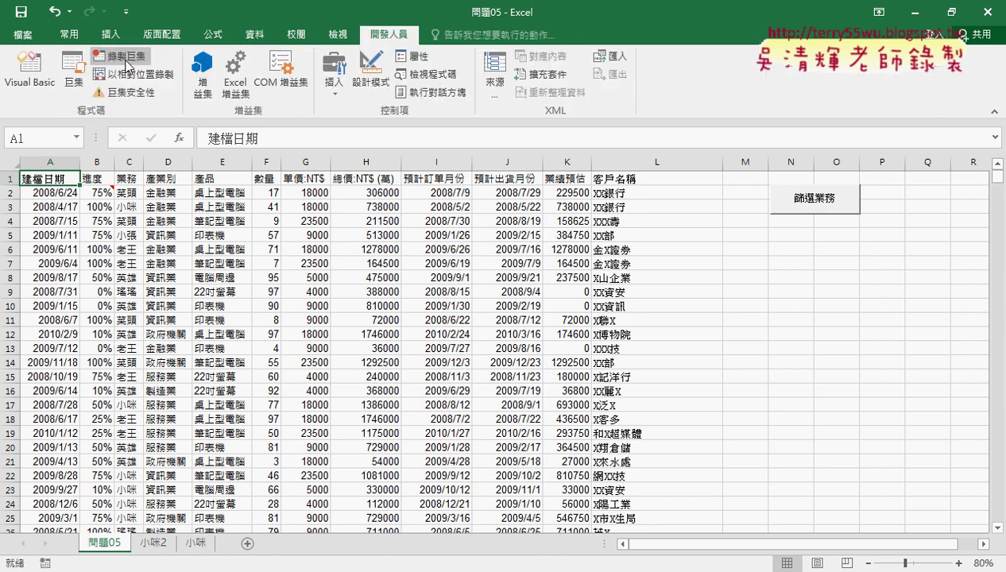
Open the 篩選業務 macro code and delete the ActiveWindow.ScrollRow lines
{"action": "left_click", "coordinate": [73, 79]}
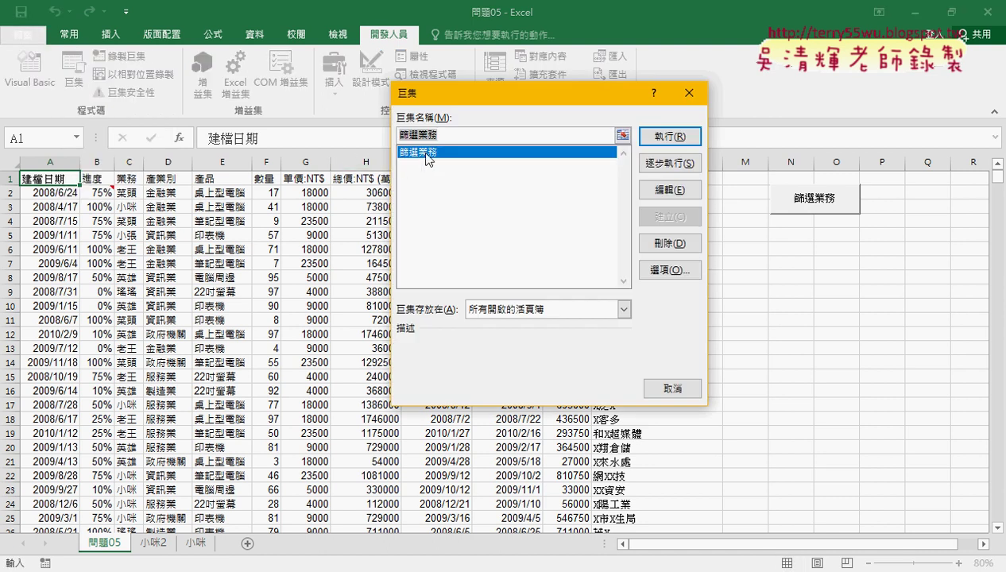
{"action": "left_click", "coordinate": [663, 192]}
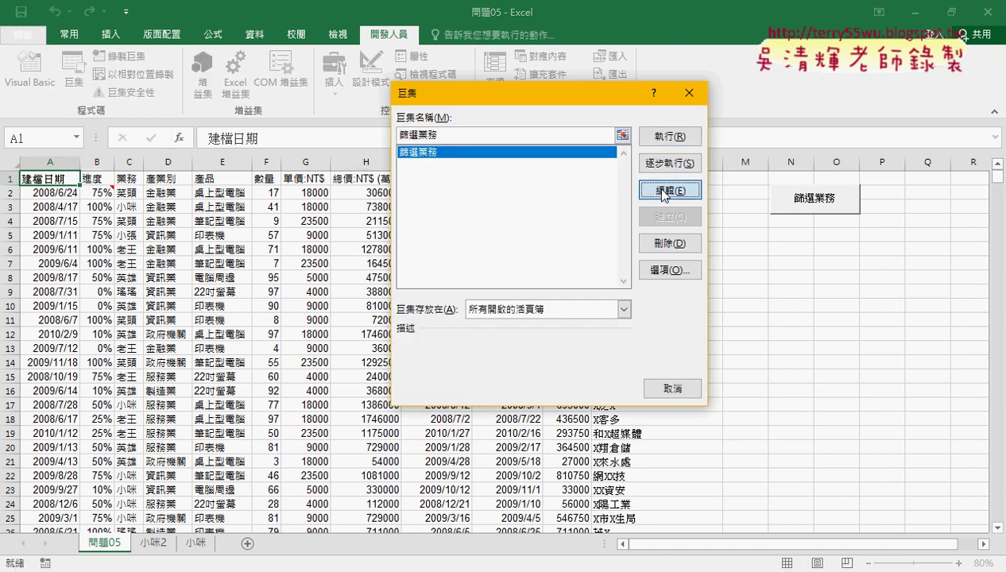
{"action": "scroll", "coordinate": [628, 221], "scroll_direction": "down", "scroll_amount": 1}
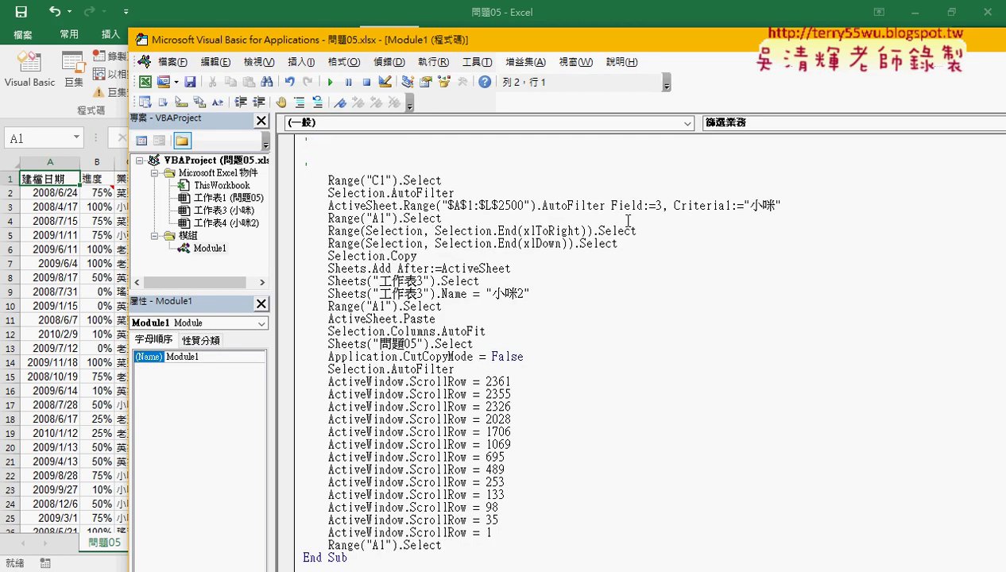
{"action": "left_click_drag", "start_coordinate": [493, 533], "coordinate": [275, 385]}
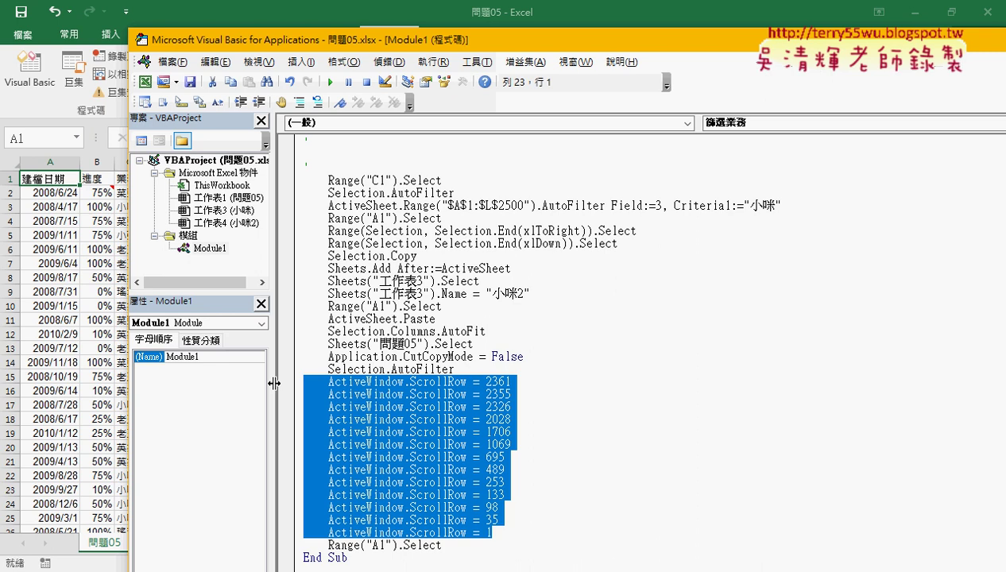
{"action": "key", "text": "Delete"}
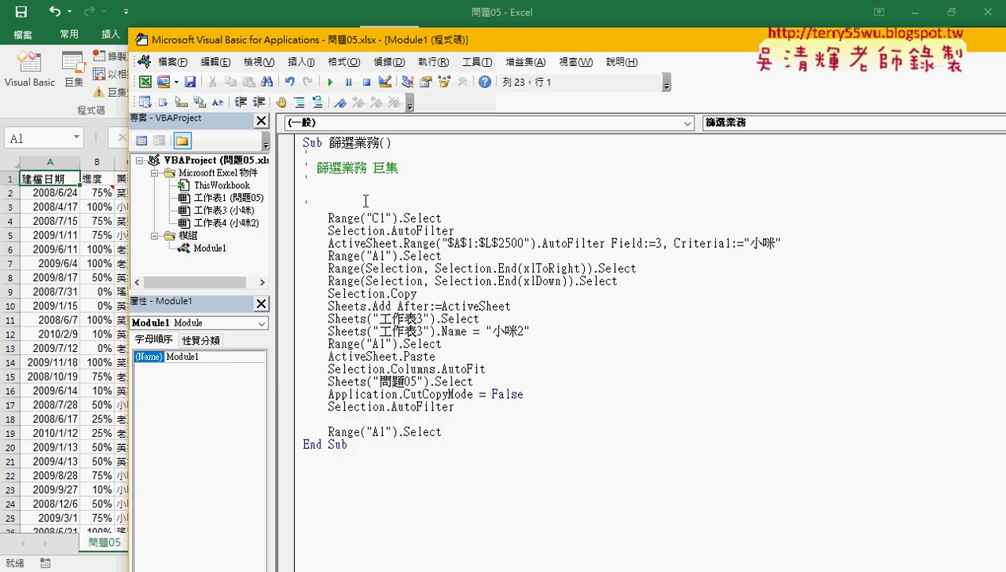
Replace the header comment lines with an indented '1. comment
{"action": "left_click_drag", "start_coordinate": [309, 202], "coordinate": [293, 159]}
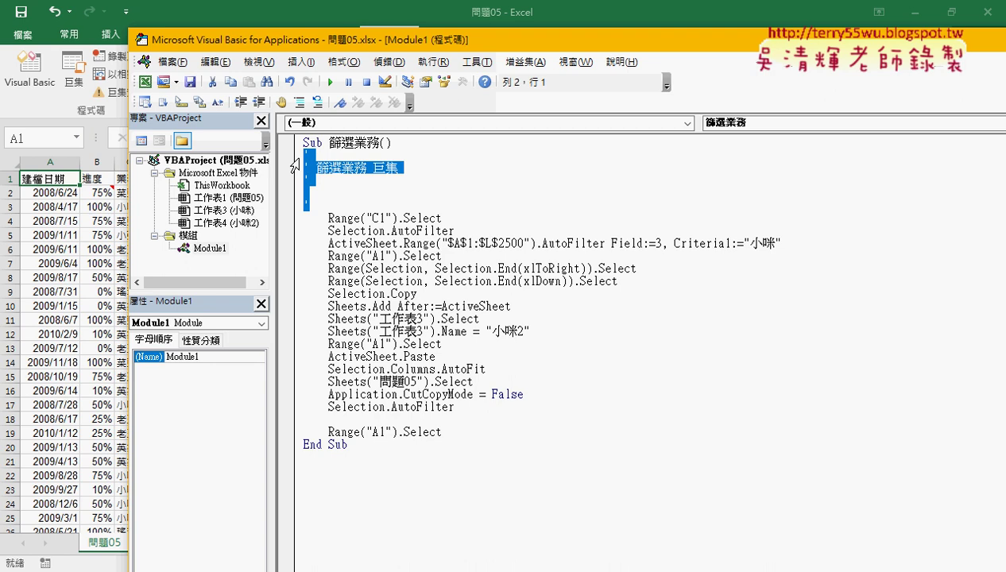
{"action": "key", "text": "Delete"}
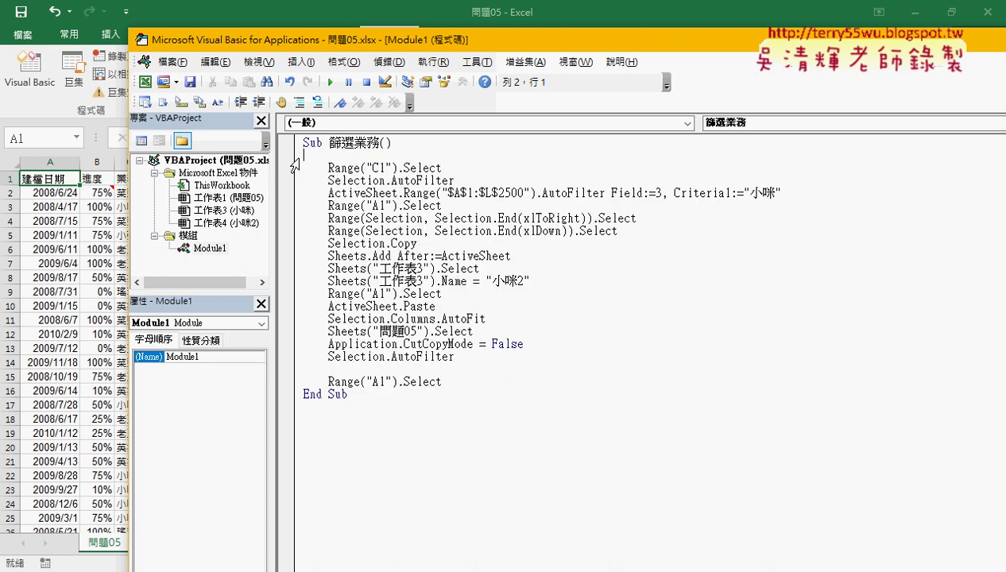
{"action": "key", "text": "Tab"}
{"action": "type", "text": "'1."}
{"action": "key", "text": "Down"}
Insert a blank line after Range("C1").Select and highlight both Selection.AutoFilter lines
{"action": "left_click", "coordinate": [452, 170]}
{"action": "key", "text": "Return"}
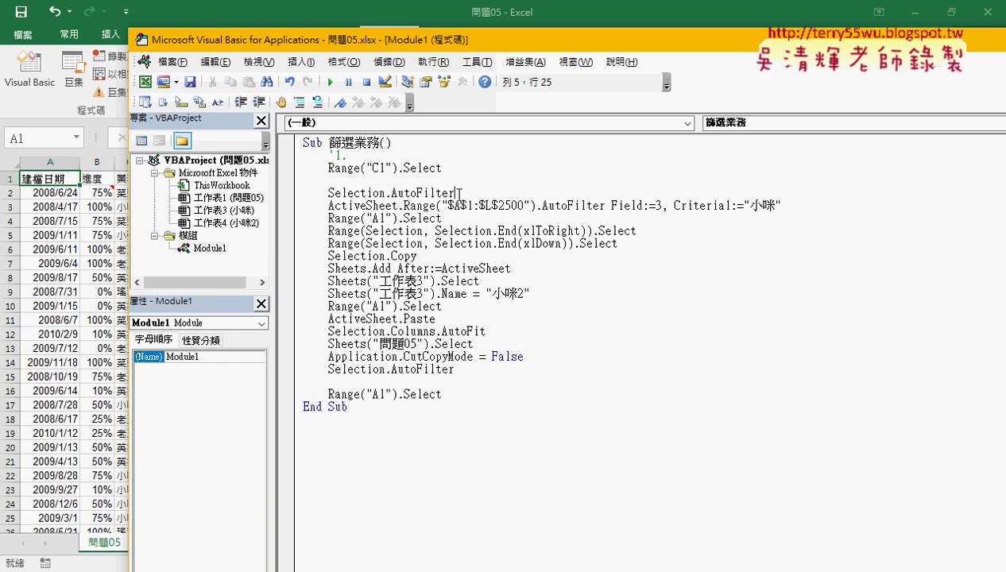
{"action": "left_click_drag", "start_coordinate": [455, 194], "coordinate": [326, 198]}
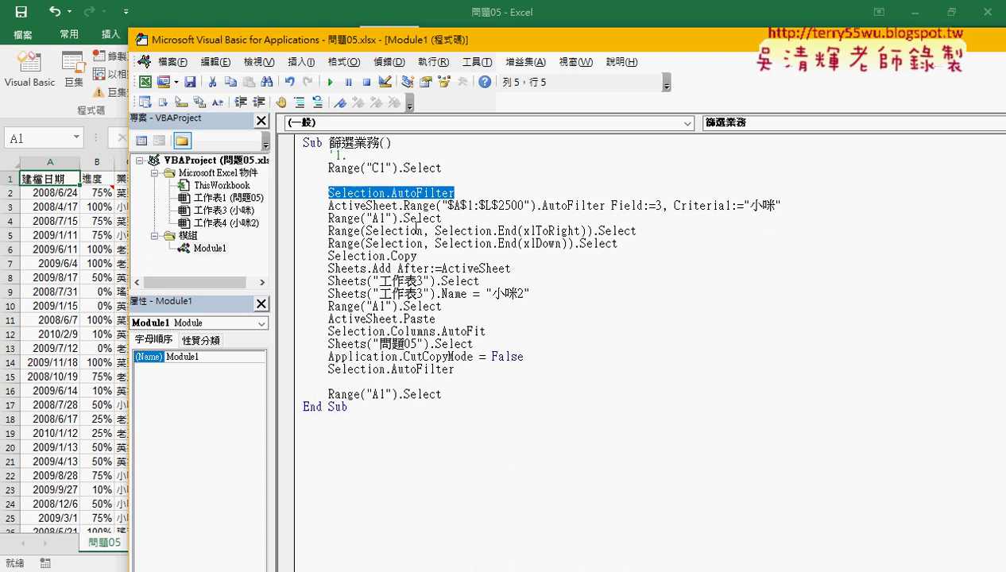
{"action": "left_click_drag", "start_coordinate": [458, 371], "coordinate": [326, 370]}
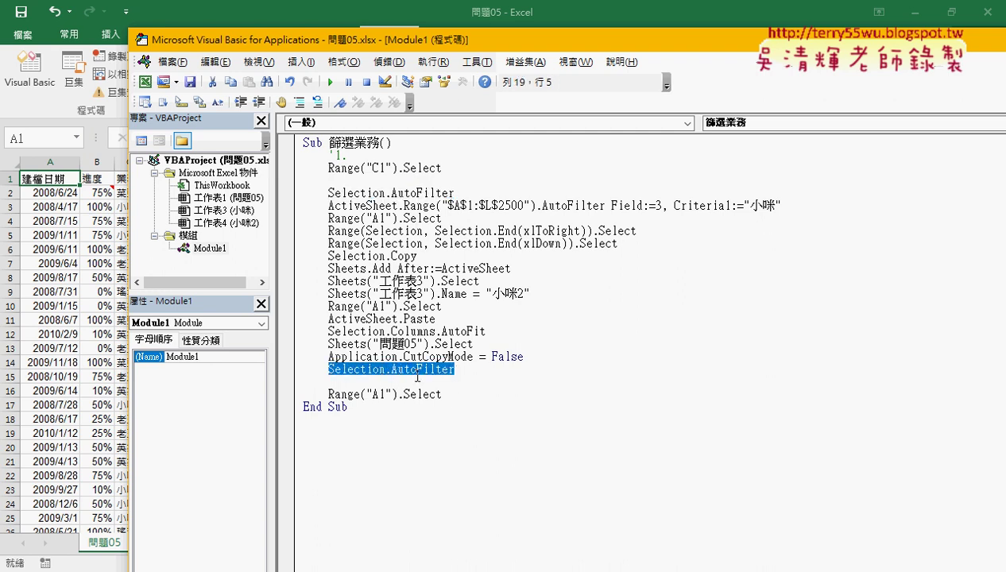
{"action": "mouse_move", "coordinate": [455, 192]}
{"action": "left_mouse_down"}
{"action": "mouse_move", "coordinate": [302, 192]}
{"action": "mouse_move", "coordinate": [278, 202]}
{"action": "left_mouse_up"}
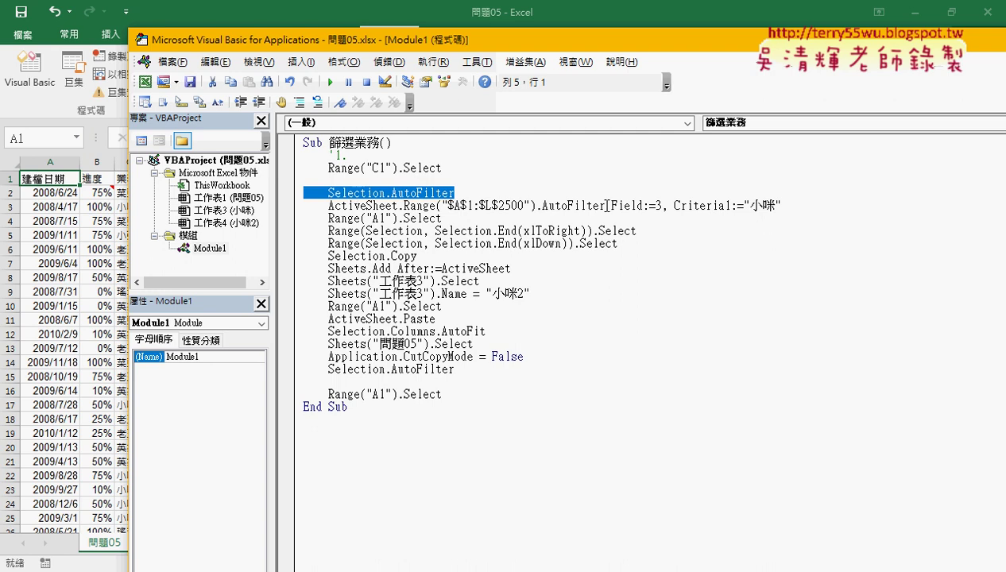
Highlight the AutoFilter call, the Criterial:="小咪" argument, and both Selection.AutoFilter lines
{"action": "left_click_drag", "start_coordinate": [606, 205], "coordinate": [542, 205]}
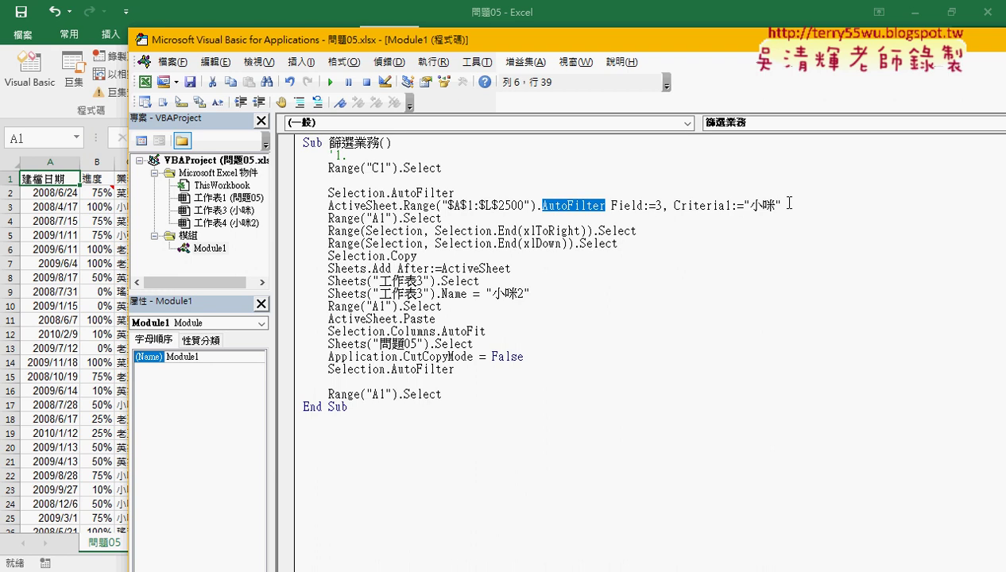
{"action": "left_click_drag", "start_coordinate": [781, 205], "coordinate": [675, 206]}
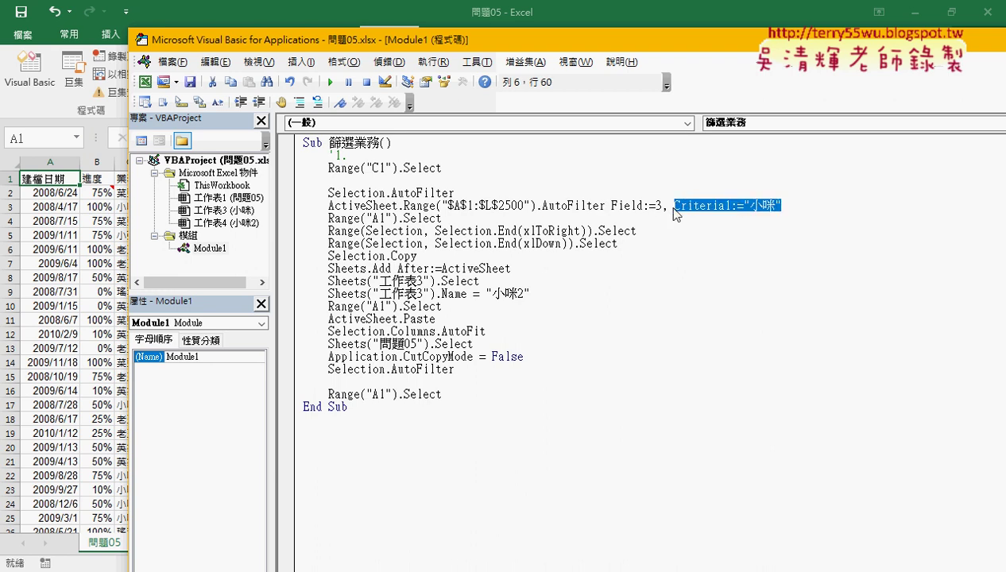
{"action": "left_click_drag", "start_coordinate": [457, 192], "coordinate": [256, 194]}
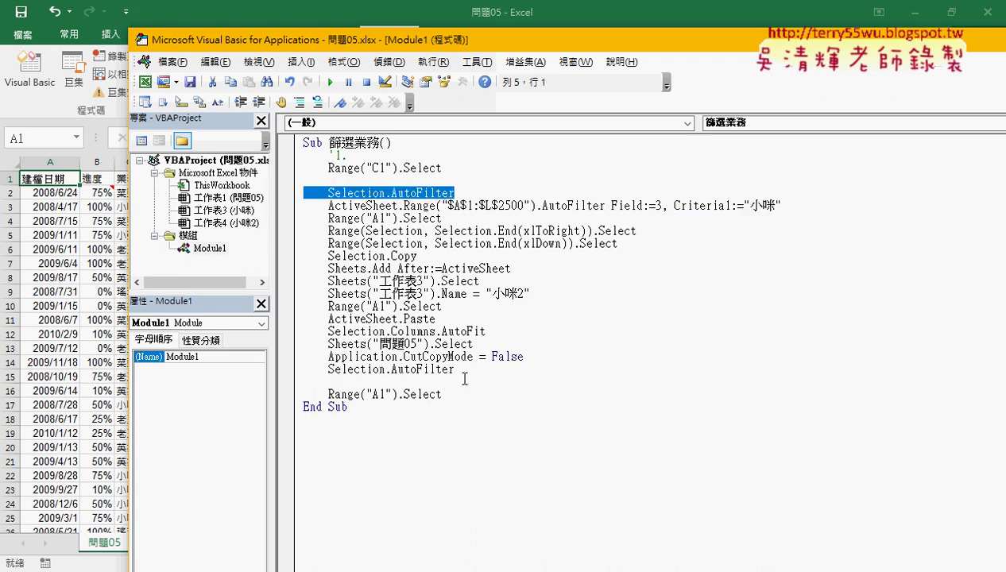
{"action": "left_click_drag", "start_coordinate": [458, 370], "coordinate": [287, 371]}
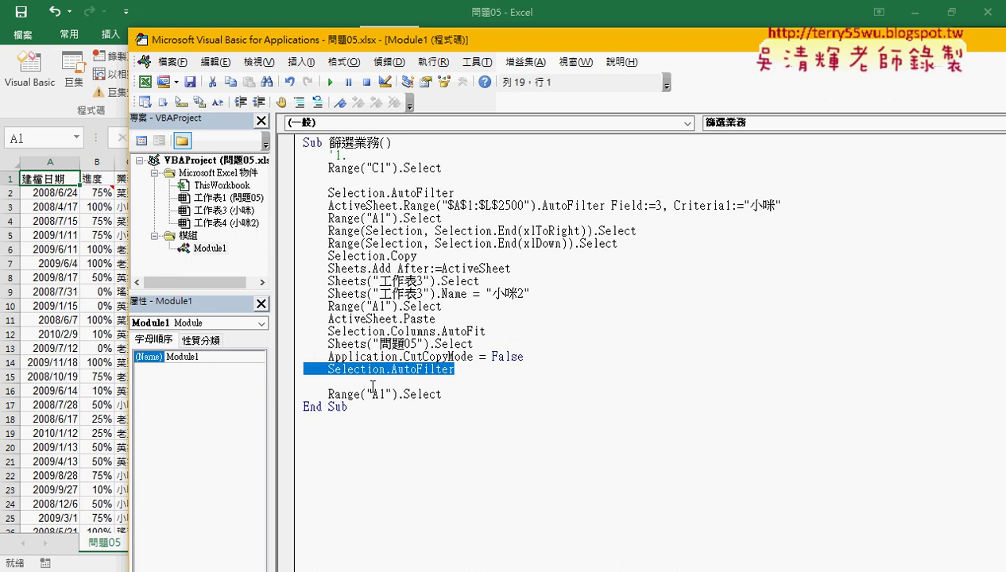
{"action": "left_click", "coordinate": [390, 9]}
{"action": "left_click", "coordinate": [254, 34]}
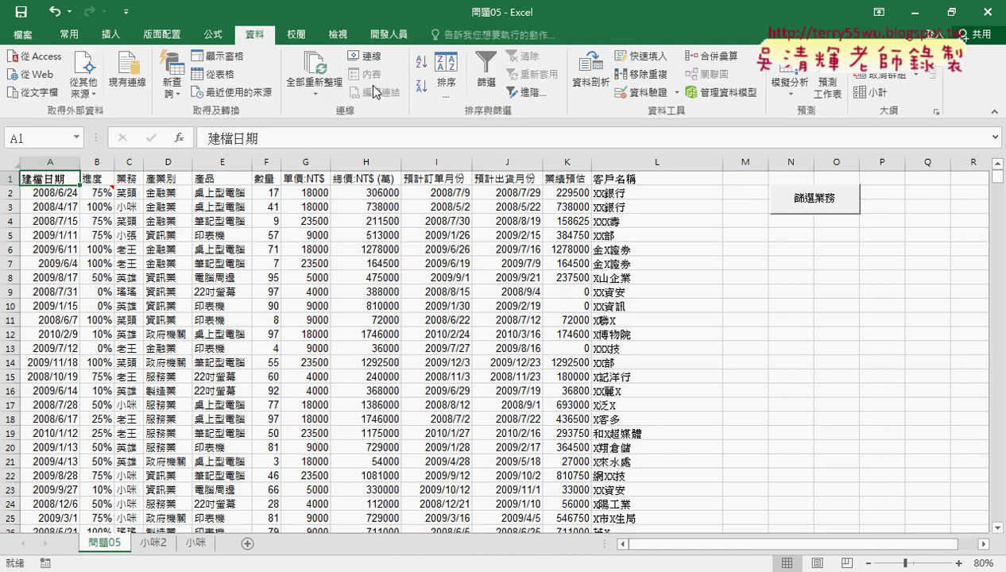
{"action": "left_click", "coordinate": [489, 80]}
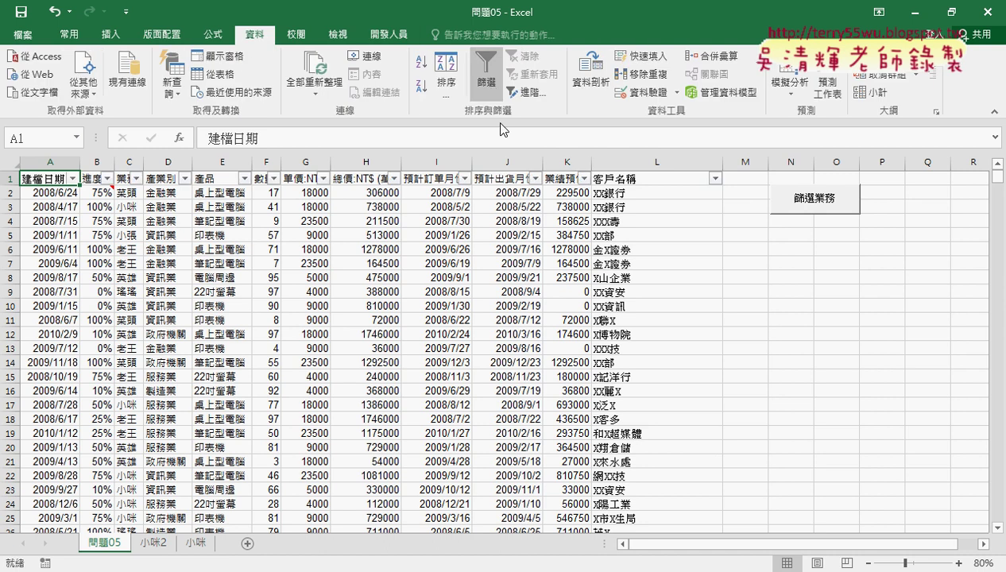
{"action": "left_click", "coordinate": [490, 85]}
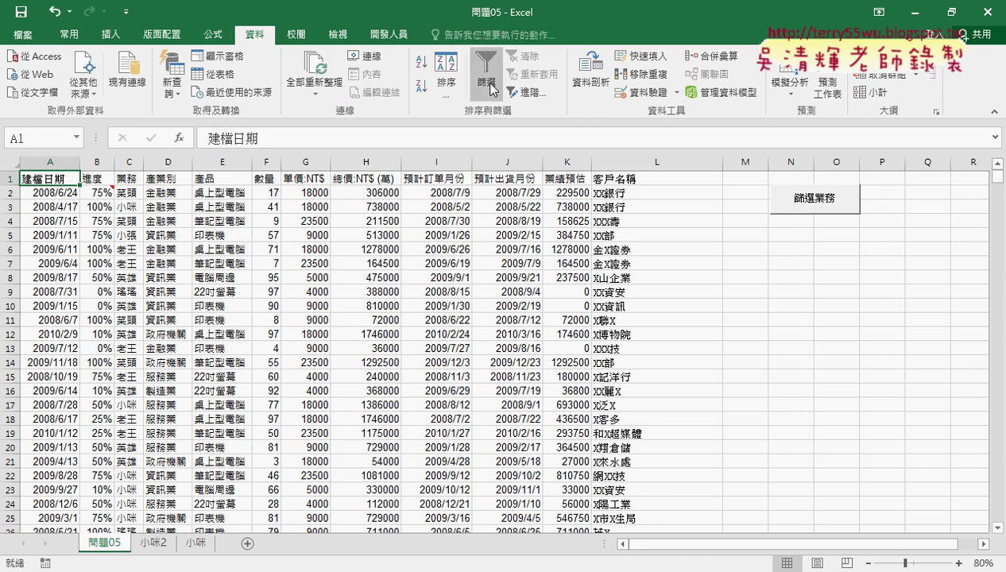
{"action": "left_click", "coordinate": [491, 86]}
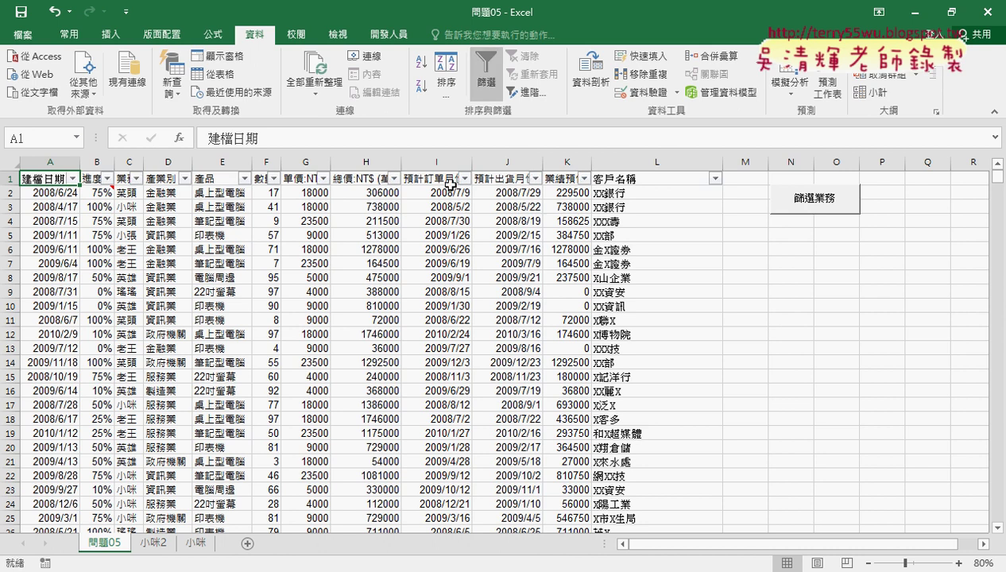
{"action": "left_click", "coordinate": [486, 73]}
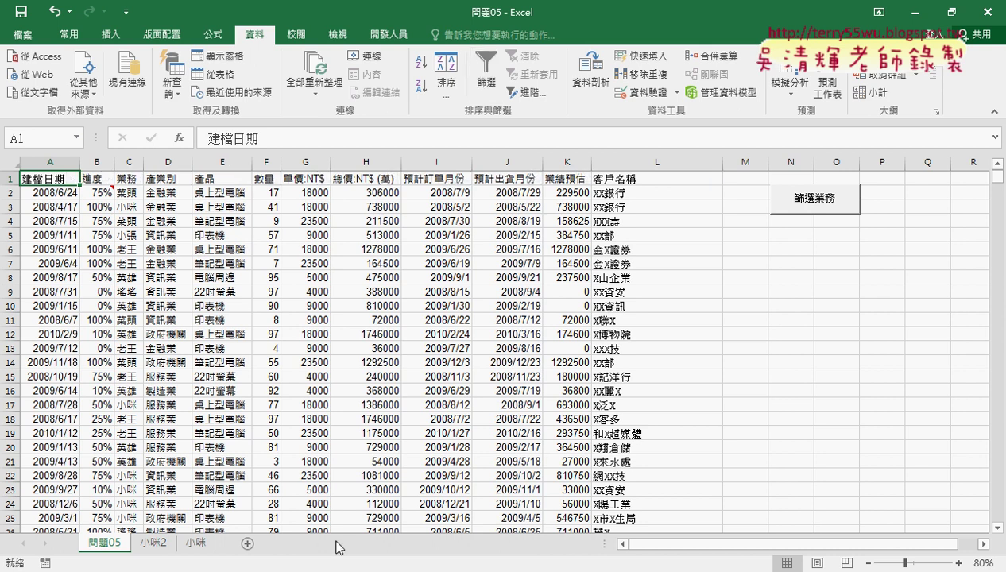
{"action": "left_click", "coordinate": [410, 531]}
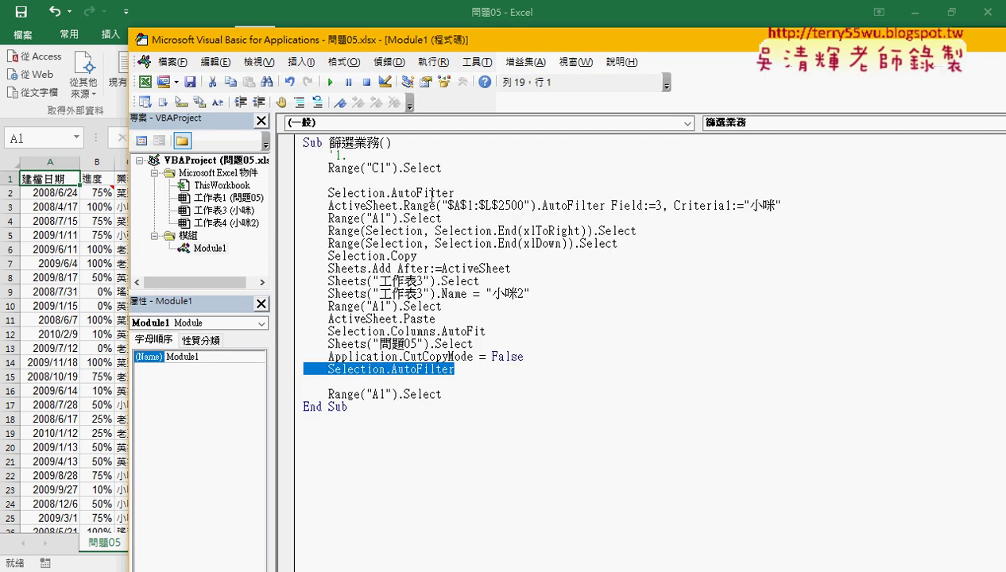
Comment out the opening and closing Selection.AutoFilter lines with the Edit toolbar's Comment Block
{"action": "left_click_drag", "start_coordinate": [455, 193], "coordinate": [303, 193]}
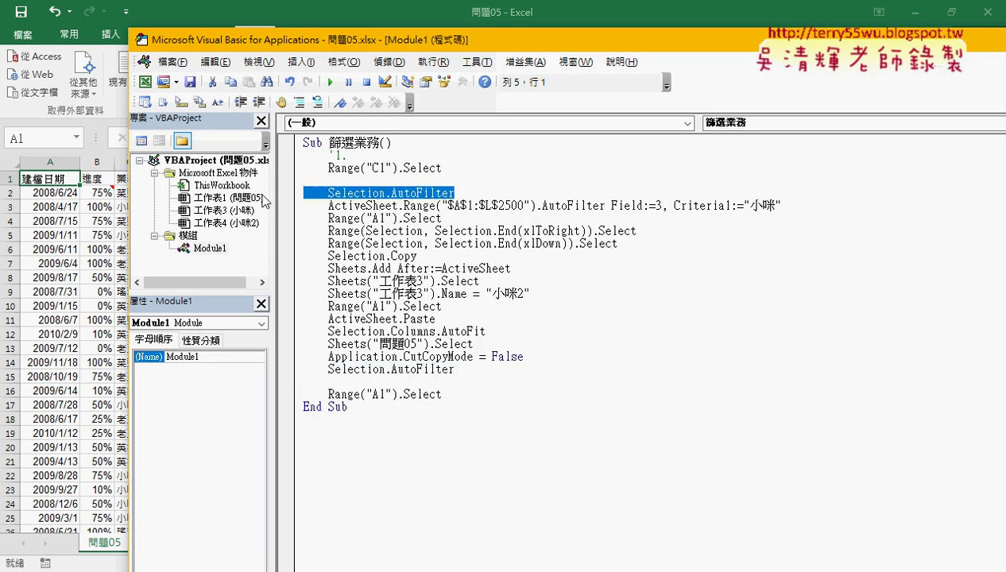
{"action": "right_click", "coordinate": [451, 87]}
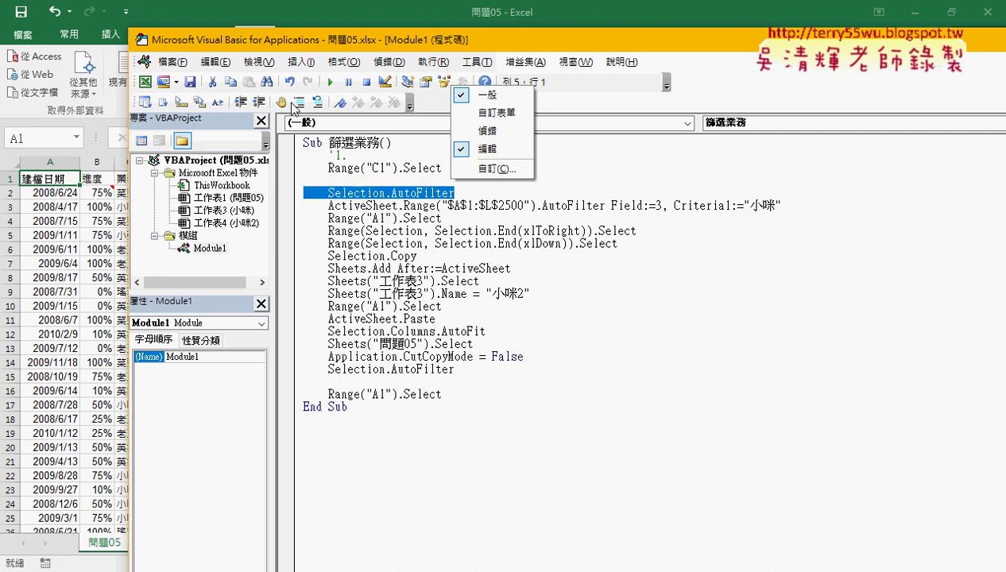
{"action": "left_click", "coordinate": [300, 105]}
{"action": "left_click", "coordinate": [300, 103]}
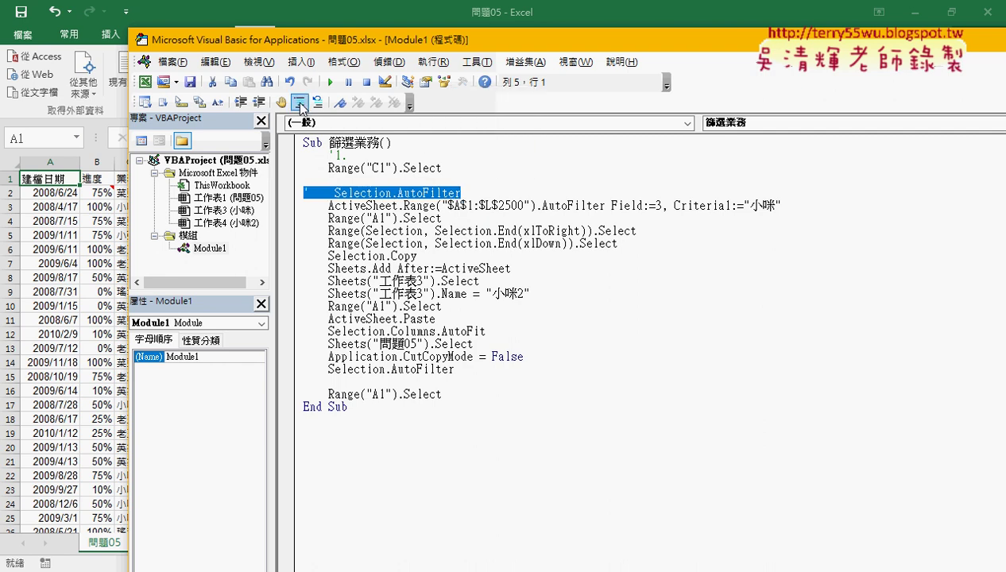
{"action": "left_click_drag", "start_coordinate": [461, 368], "coordinate": [302, 370]}
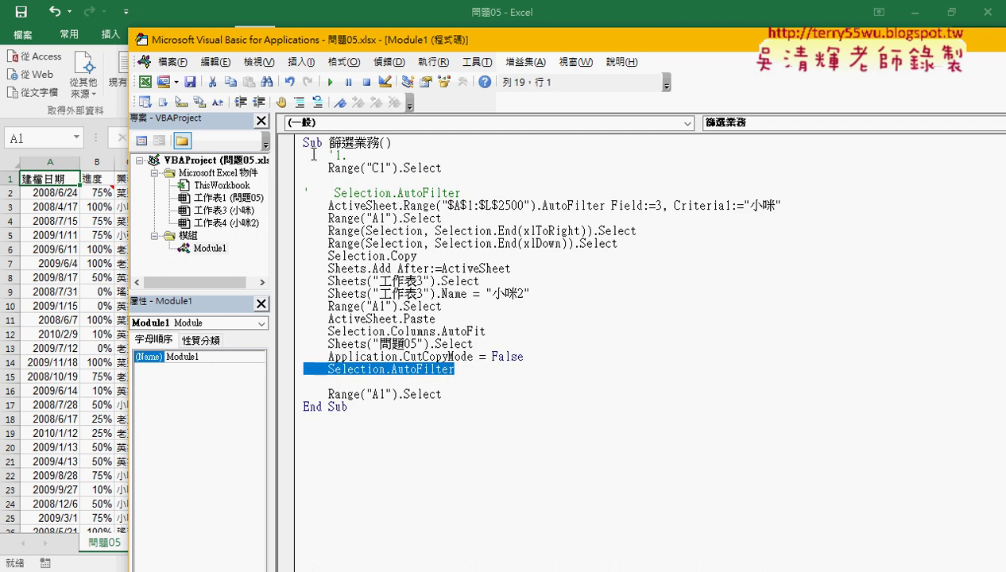
{"action": "left_click", "coordinate": [300, 103]}
{"action": "left_click", "coordinate": [310, 194]}
{"action": "left_click_drag", "start_coordinate": [312, 193], "coordinate": [301, 193]}
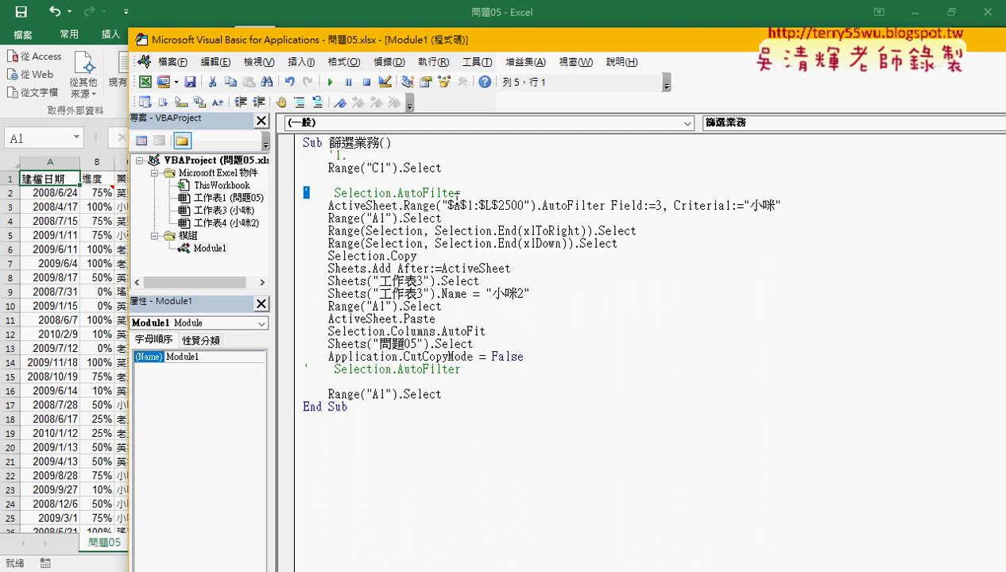
Add an indented '2. comment line below the commented AutoFilter line
{"action": "left_click", "coordinate": [462, 193]}
{"action": "key", "text": "Return"}
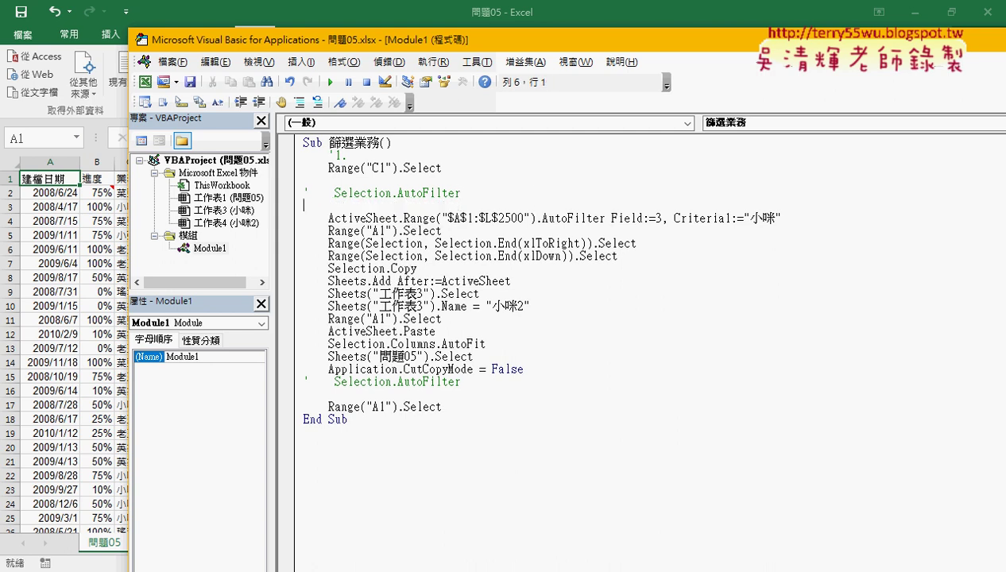
{"action": "key", "text": "Tab"}
{"action": "type", "text": "'2."}
Highlight the Range("$A$1:$L$2500") reference, the .AutoFilter call, and the Field:=3 argument
{"action": "left_click_drag", "start_coordinate": [535, 218], "coordinate": [405, 218]}
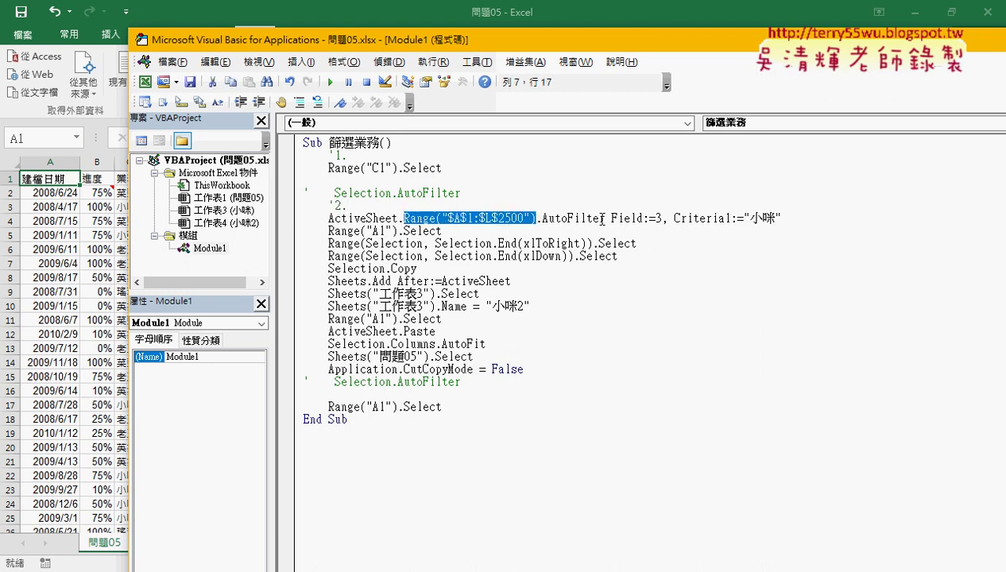
{"action": "left_click_drag", "start_coordinate": [604, 218], "coordinate": [537, 217]}
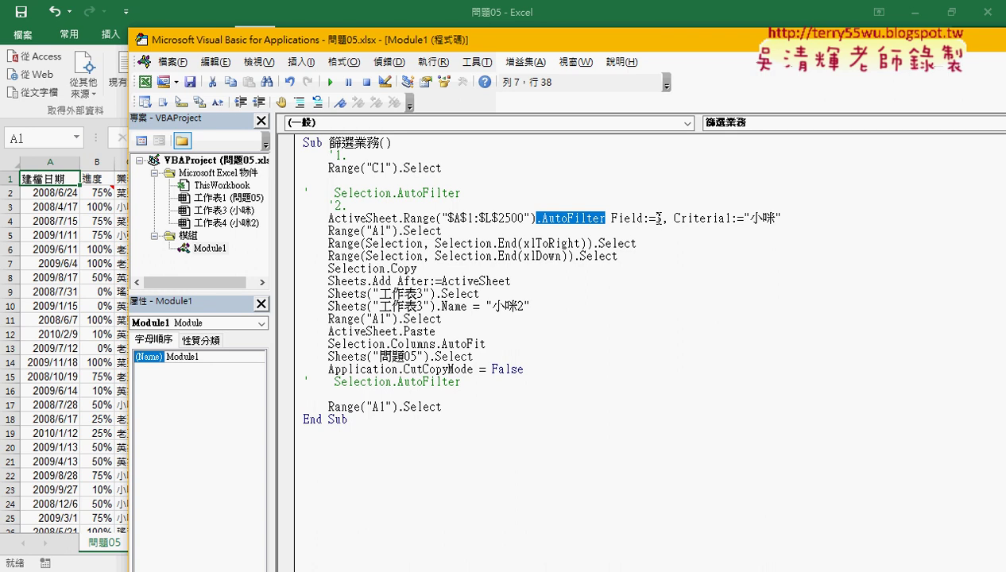
{"action": "left_click_drag", "start_coordinate": [662, 218], "coordinate": [612, 218]}
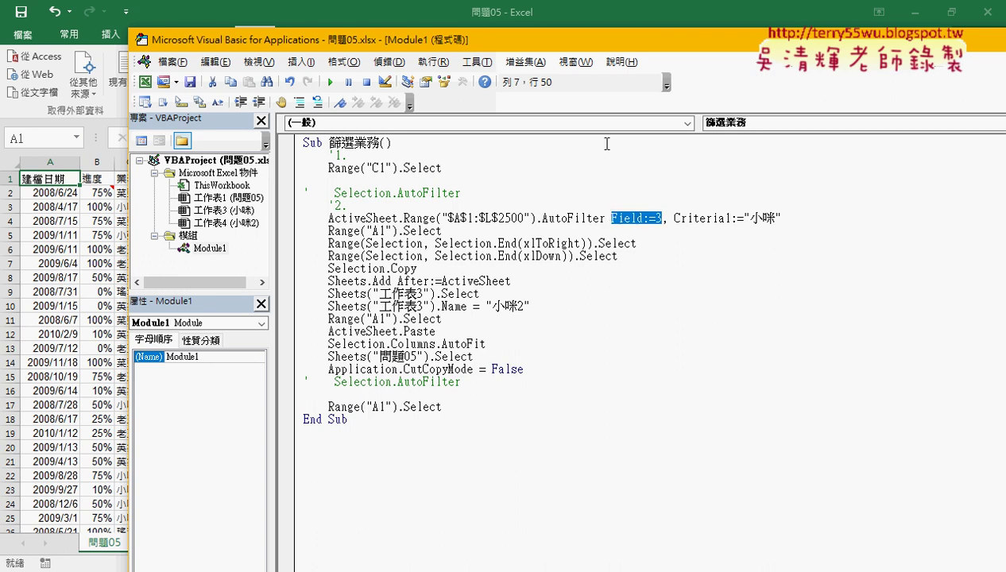
{"action": "left_click_drag", "start_coordinate": [559, 41], "coordinate": [548, 213]}
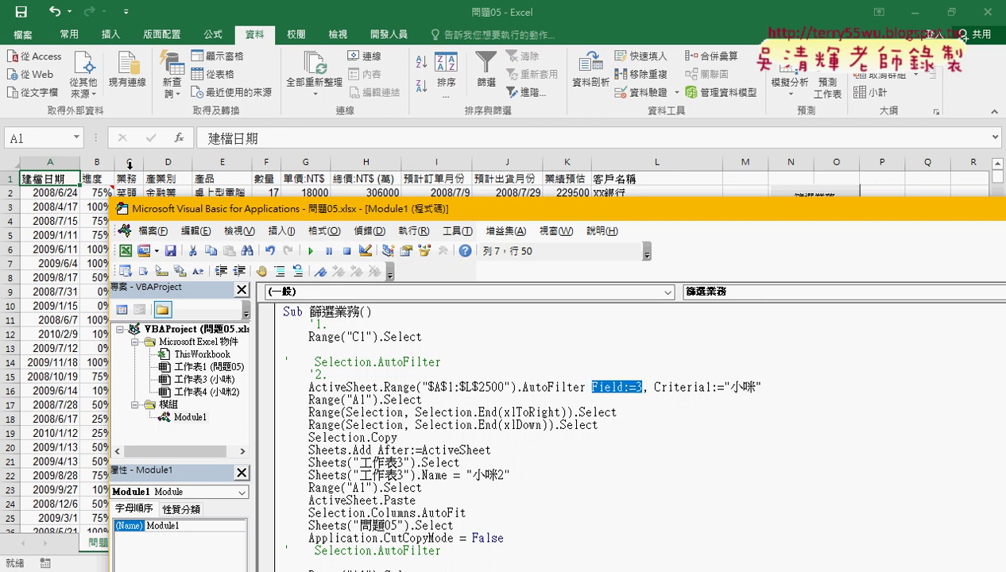
{"action": "left_click", "coordinate": [641, 387]}
{"action": "key", "text": "BackSpace"}
{"action": "type", "text": "4"}
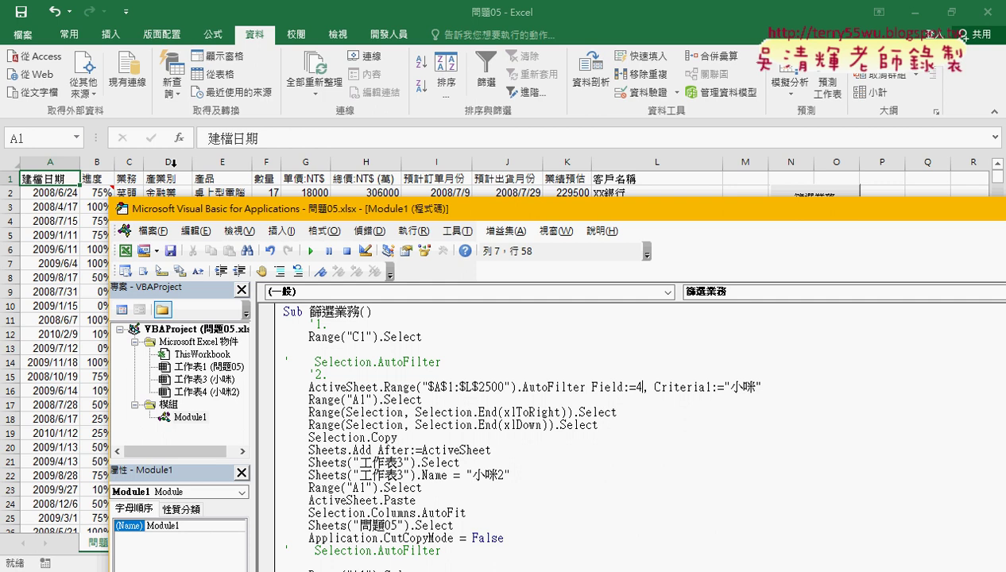
{"action": "key", "text": "BackSpace"}
{"action": "type", "text": "3"}
{"action": "left_click", "coordinate": [705, 387]}
{"action": "left_click_drag", "start_coordinate": [704, 387], "coordinate": [658, 385]}
{"action": "left_click_drag", "start_coordinate": [704, 387], "coordinate": [709, 389]}
{"action": "left_click", "coordinate": [765, 387]}
{"action": "left_click_drag", "start_coordinate": [764, 387], "coordinate": [648, 387]}
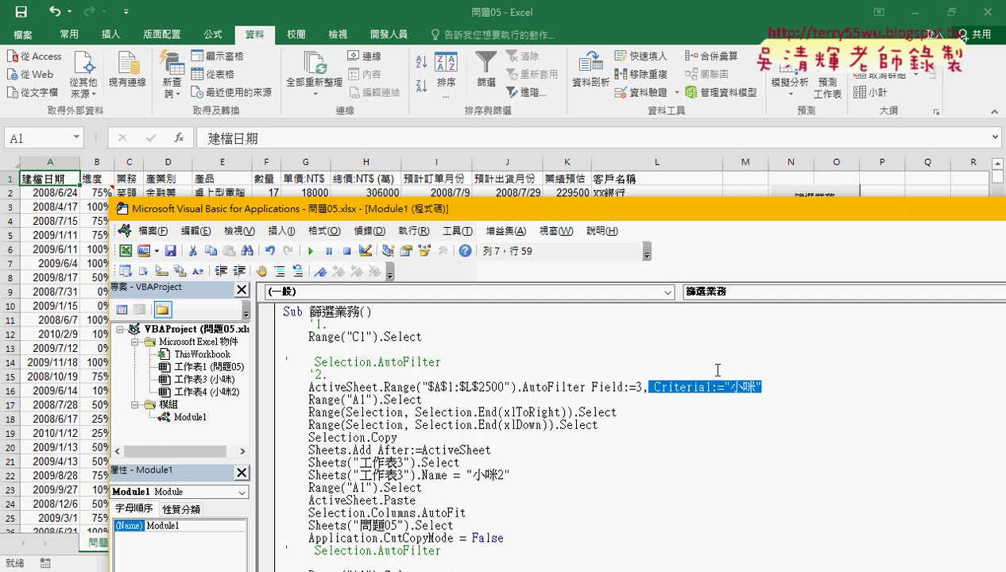
Turn on AutoFilter and open a Contains text filter on the 業務 column
{"action": "left_click", "coordinate": [485, 71]}
{"action": "left_click", "coordinate": [137, 178]}
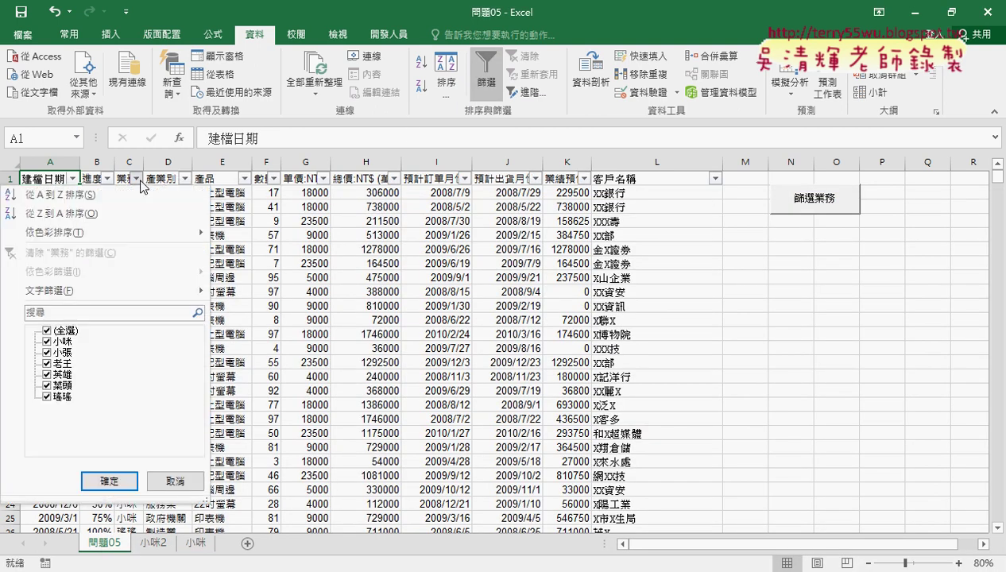
{"action": "mouse_move", "coordinate": [103, 290]}
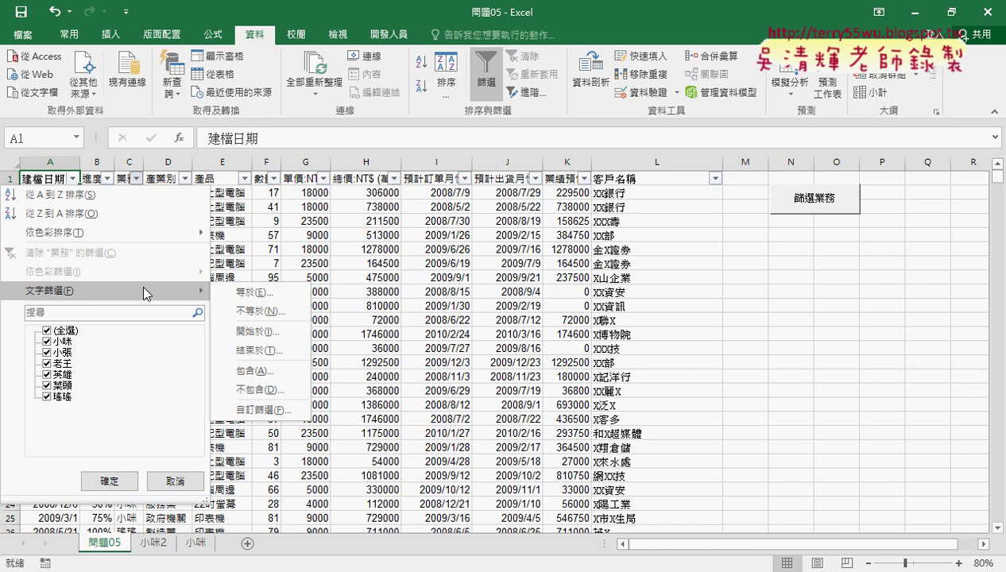
{"action": "left_click", "coordinate": [268, 371]}
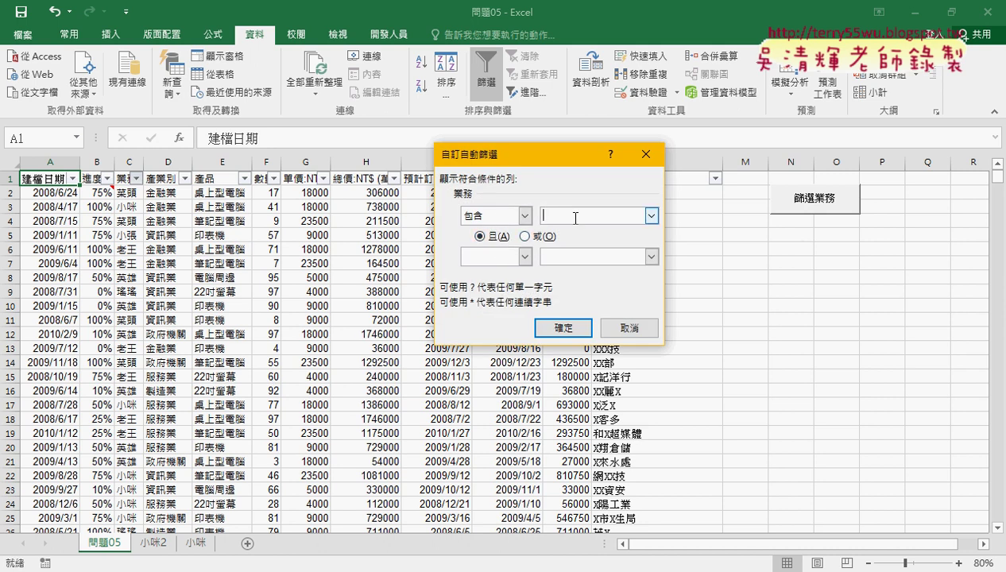
Cancel the custom filter without applying it and return to the VBA code
{"action": "left_click", "coordinate": [592, 261]}
{"action": "left_click", "coordinate": [646, 154]}
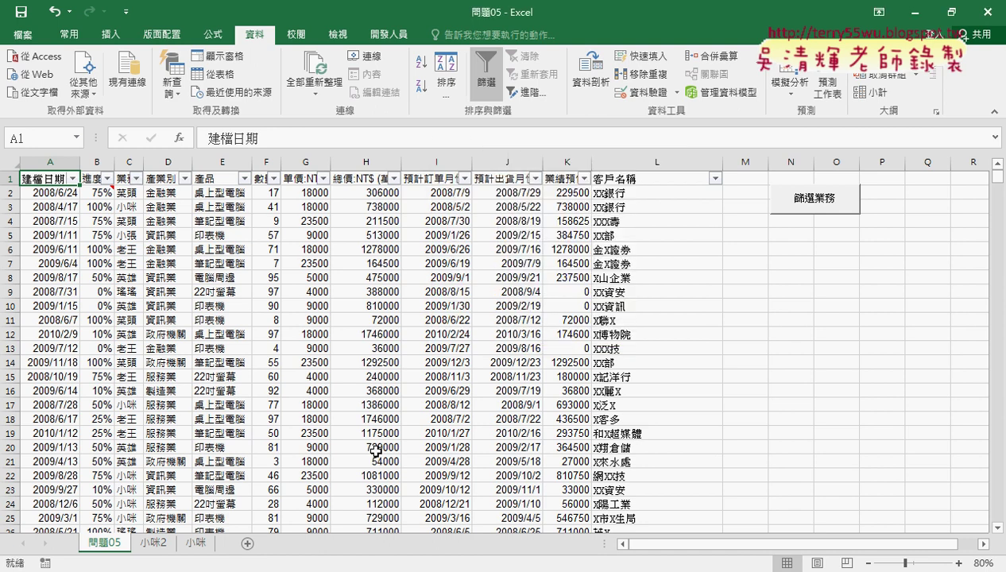
{"action": "left_click", "coordinate": [433, 536]}
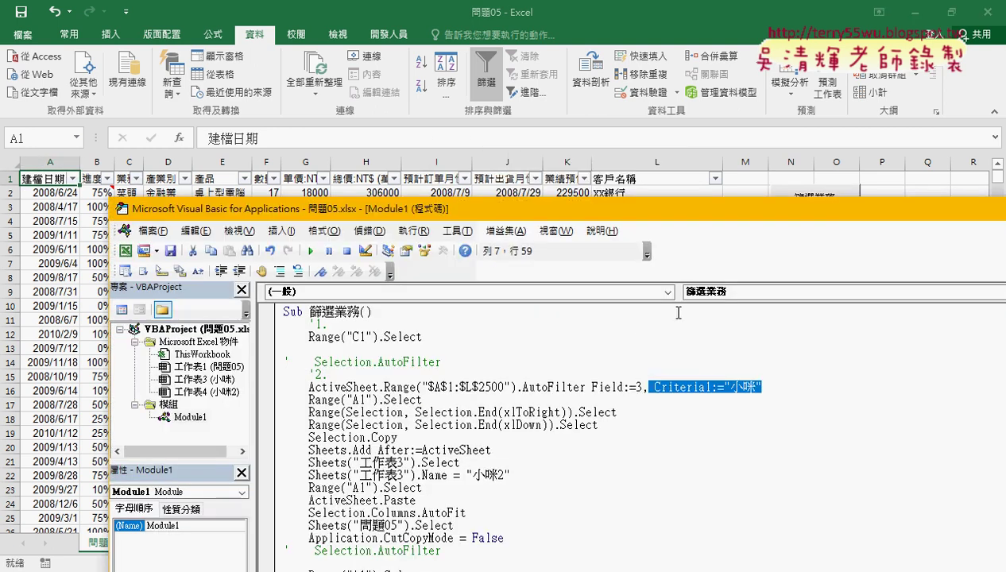
{"action": "left_click_drag", "start_coordinate": [652, 211], "coordinate": [612, 119]}
{"action": "double_click", "coordinate": [703, 387]}
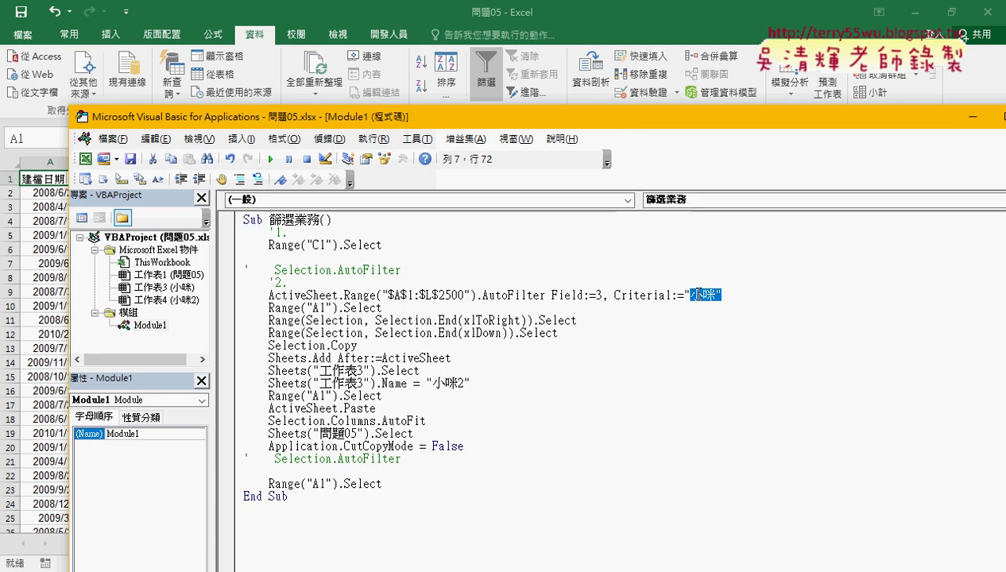
{"action": "left_click_drag", "start_coordinate": [720, 295], "coordinate": [609, 295]}
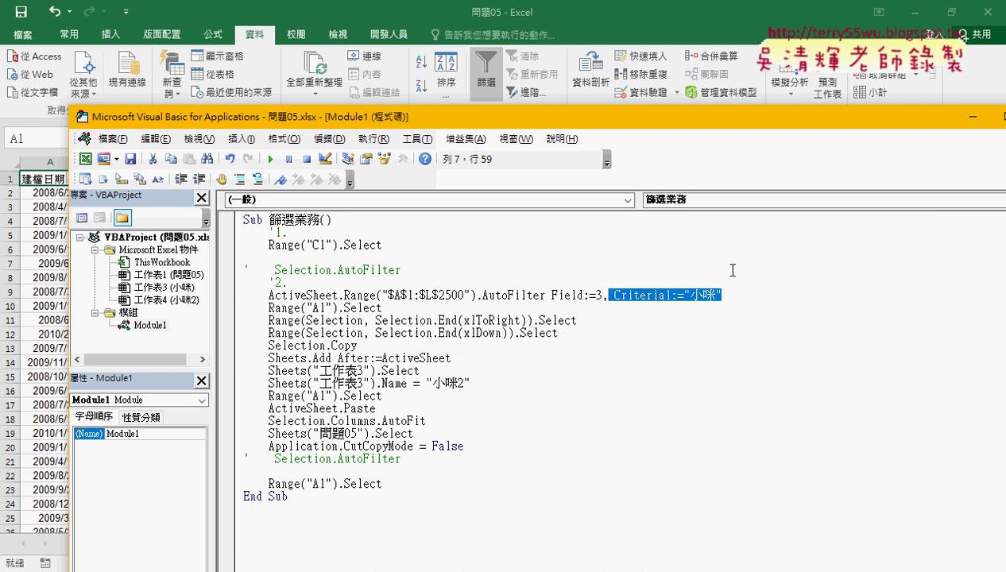
{"action": "left_click", "coordinate": [733, 295]}
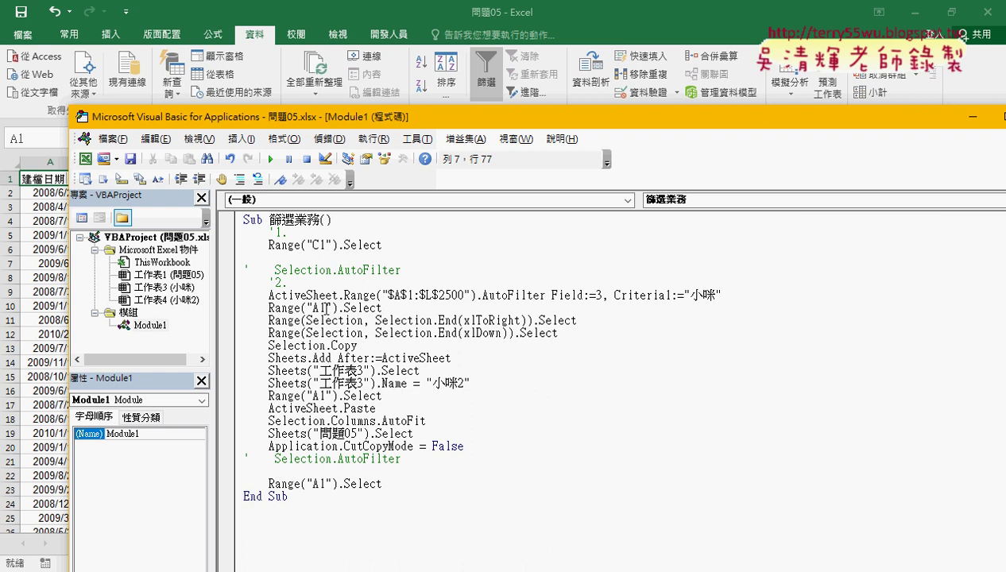
{"action": "left_click_drag", "start_coordinate": [262, 309], "coordinate": [382, 308]}
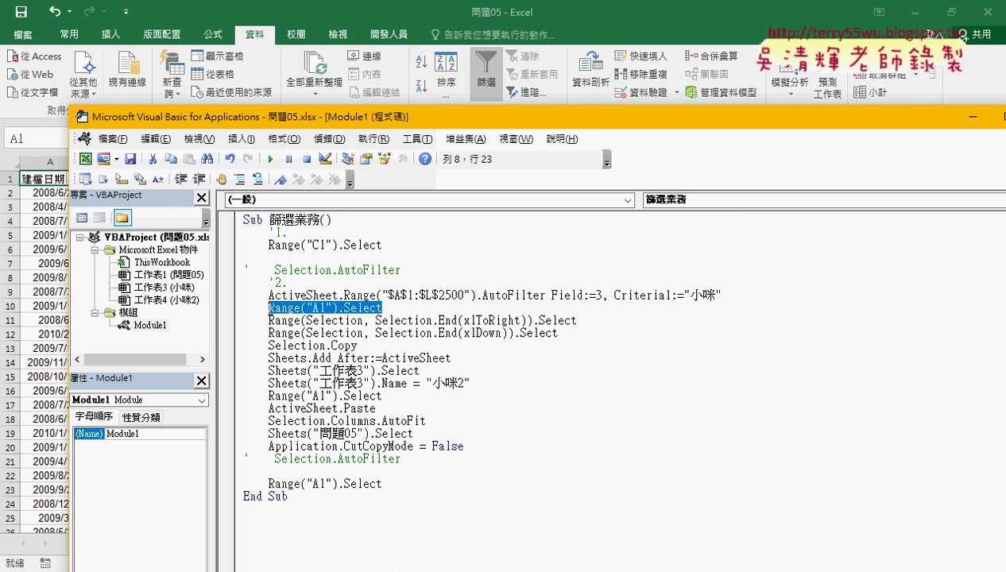
Insert a '3 comment line above Range("A1").Select
{"action": "left_click", "coordinate": [268, 308]}
{"action": "key", "text": "Return"}
{"action": "type", "text": "'"}
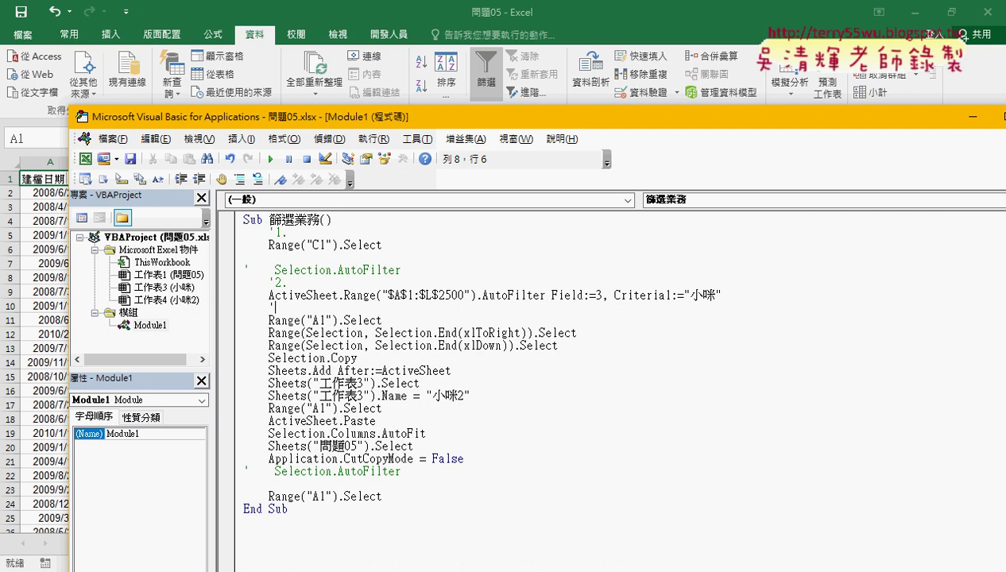
{"action": "type", "text": "3"}
Add a '4 comment on a new line after Selection.Copy
{"action": "left_click", "coordinate": [378, 357]}
{"action": "key", "text": "Return"}
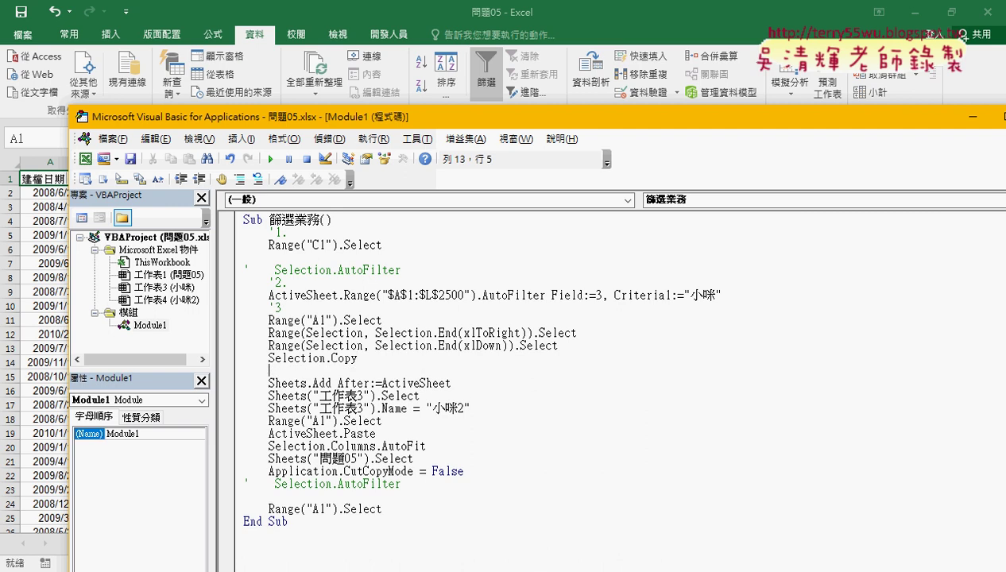
{"action": "mouse_move", "coordinate": [382, 358]}
{"action": "left_mouse_down"}
{"action": "mouse_move", "coordinate": [310, 359]}
{"action": "mouse_move", "coordinate": [230, 331]}
{"action": "left_mouse_up"}
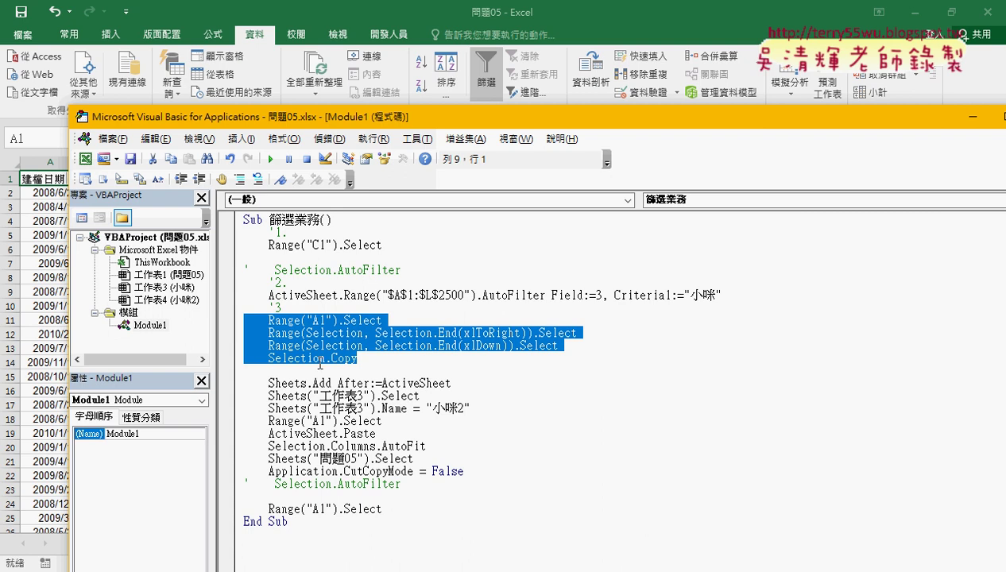
{"action": "left_click", "coordinate": [332, 370]}
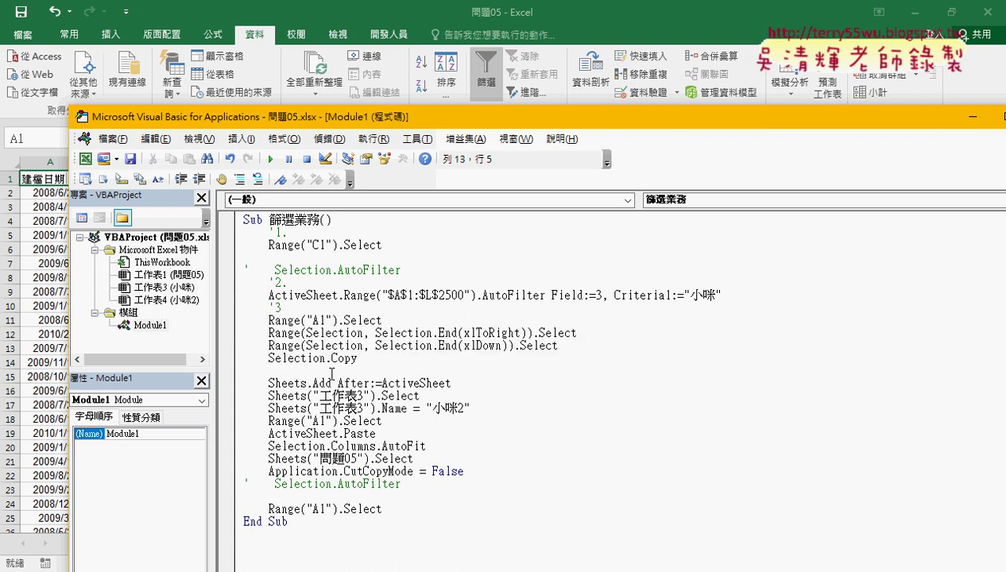
{"action": "type", "text": "'4"}
Delete ActiveSheet after After:= in the Sheets.Add line
{"action": "key", "text": "Down"}
{"action": "key", "text": "Right"}
{"action": "key", "text": "Right"}
{"action": "key", "text": "Right"}
{"action": "key", "text": "Right"}
{"action": "key", "text": "Right"}
{"action": "key", "text": "Right"}
{"action": "key", "text": "Right"}
{"action": "key", "text": "Right"}
{"action": "key", "text": "Right"}
{"action": "key", "text": "Right"}
{"action": "key", "text": "shift+End"}
{"action": "key", "text": "Delete"}
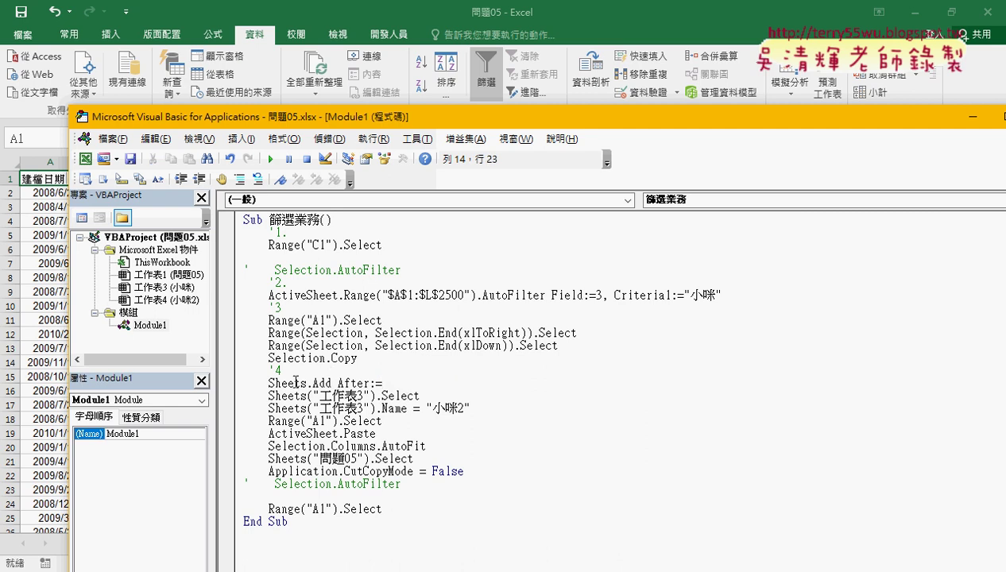
Make Sheets.Add insert the sheet After:=Sheets(Sheets.Count)
{"action": "left_click_drag", "start_coordinate": [307, 383], "coordinate": [268, 384]}
{"action": "key", "text": "ctrl+c"}
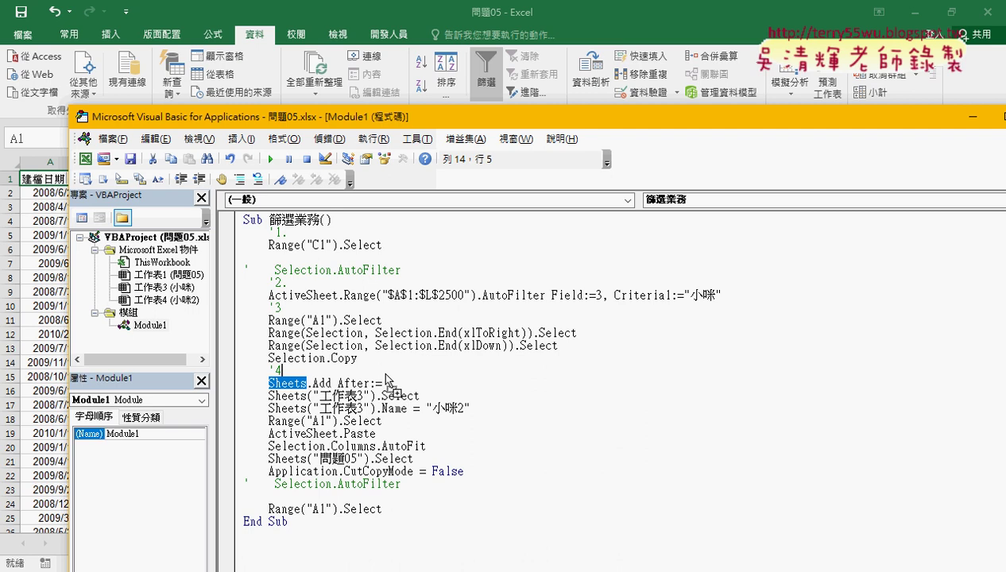
{"action": "left_click", "coordinate": [385, 383]}
{"action": "key", "text": "ctrl+v"}
{"action": "type", "text": "("}
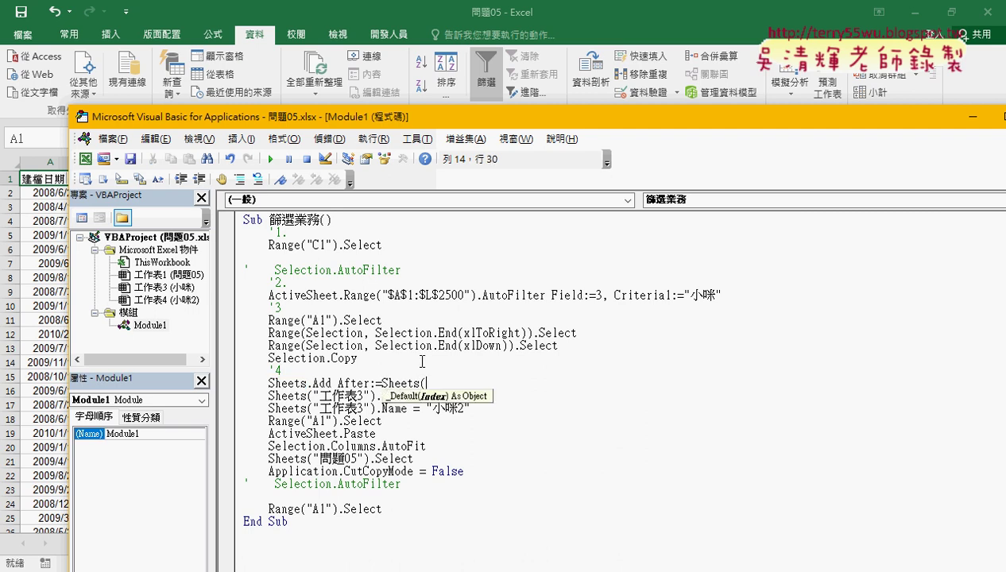
{"action": "type", "text": "s"}
{"action": "key", "text": "BackSpace"}
{"action": "key", "text": "shift+Left"}
{"action": "key", "text": "shift+Left"}
{"action": "key", "text": "shift+Left"}
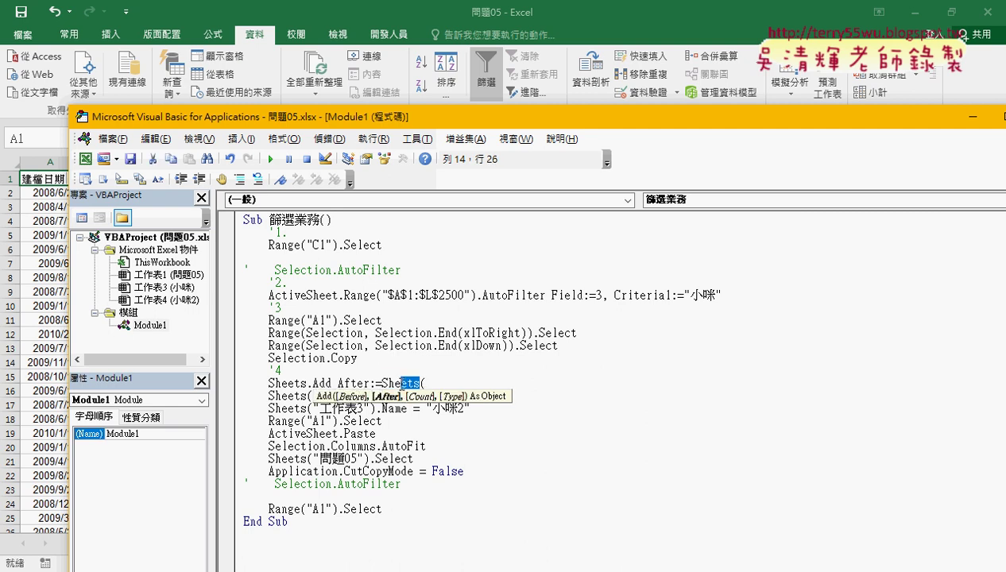
{"action": "key", "text": "shift+Left"}
{"action": "key", "text": "shift+Left"}
{"action": "key", "text": "shift+Left"}
{"action": "key", "text": "ctrl+c"}
{"action": "key", "text": "End"}
{"action": "key", "text": "ctrl+v"}
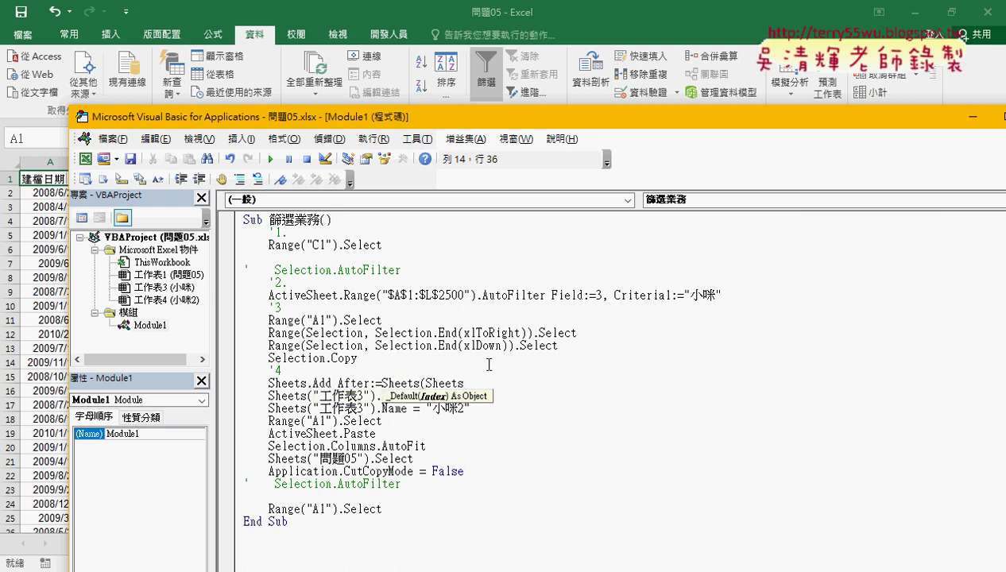
{"action": "type", "text": ".c"}
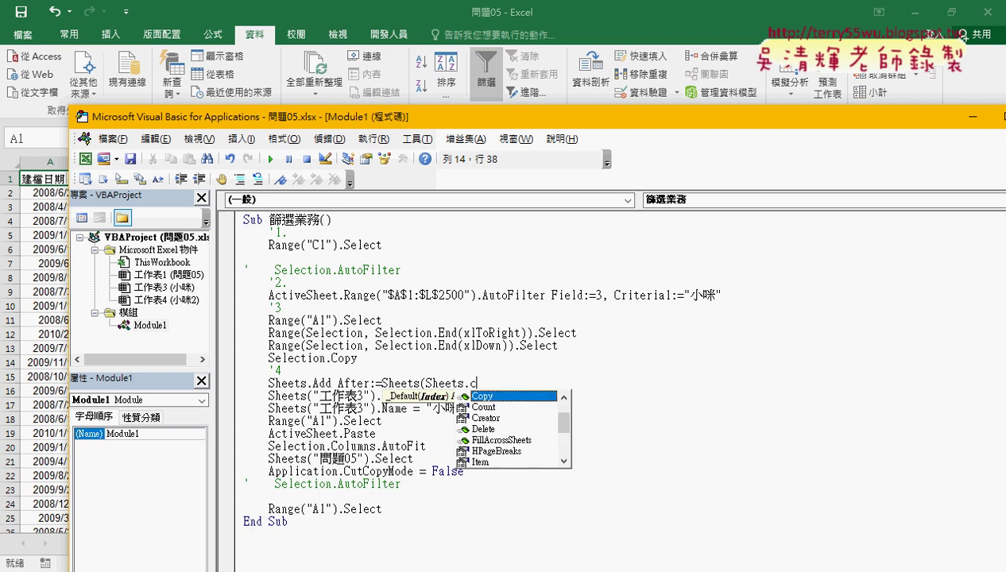
{"action": "type", "text": "o "}
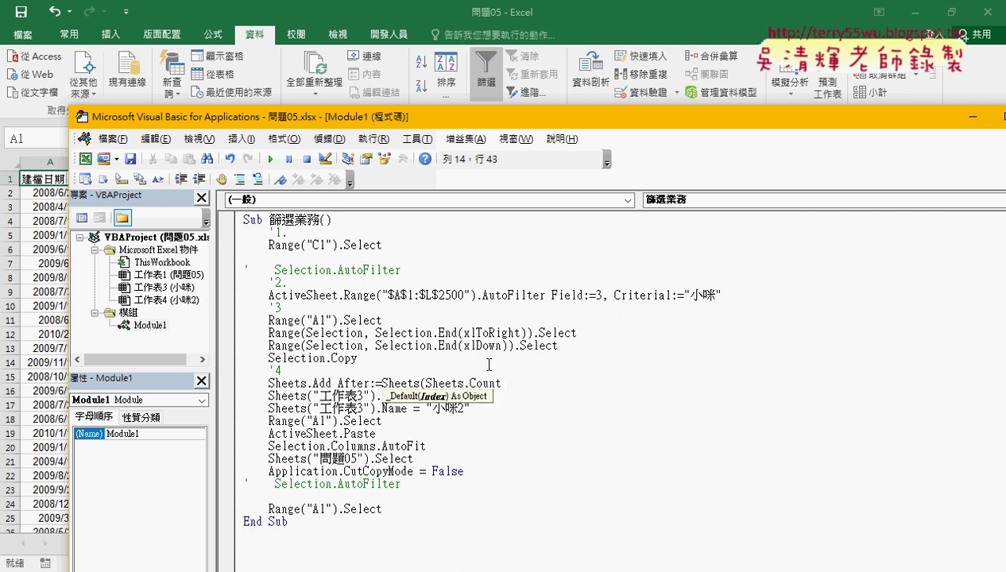
{"action": "type", "text": ")"}
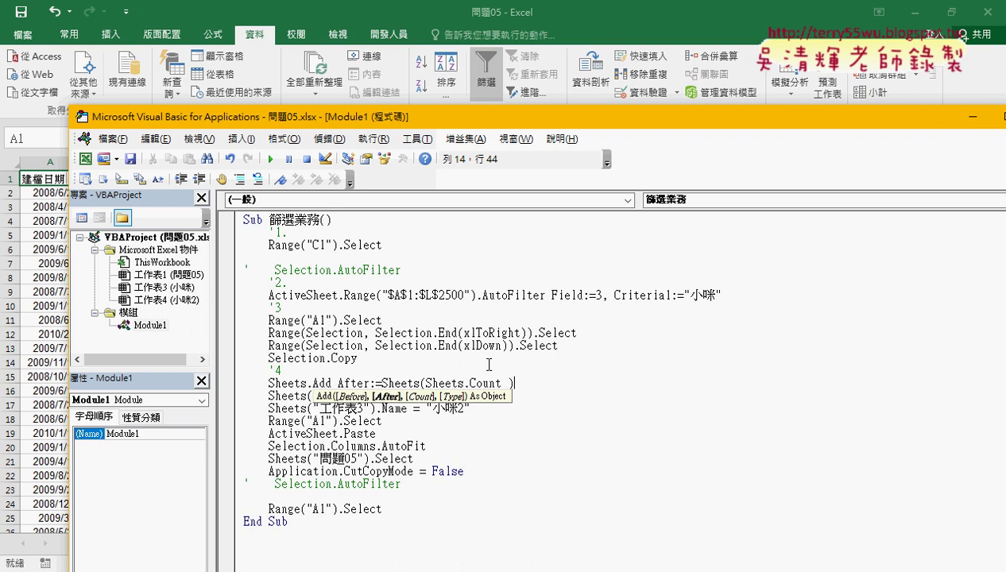
{"action": "left_click", "coordinate": [507, 383]}
{"action": "left_click_drag", "start_coordinate": [507, 383], "coordinate": [383, 383]}
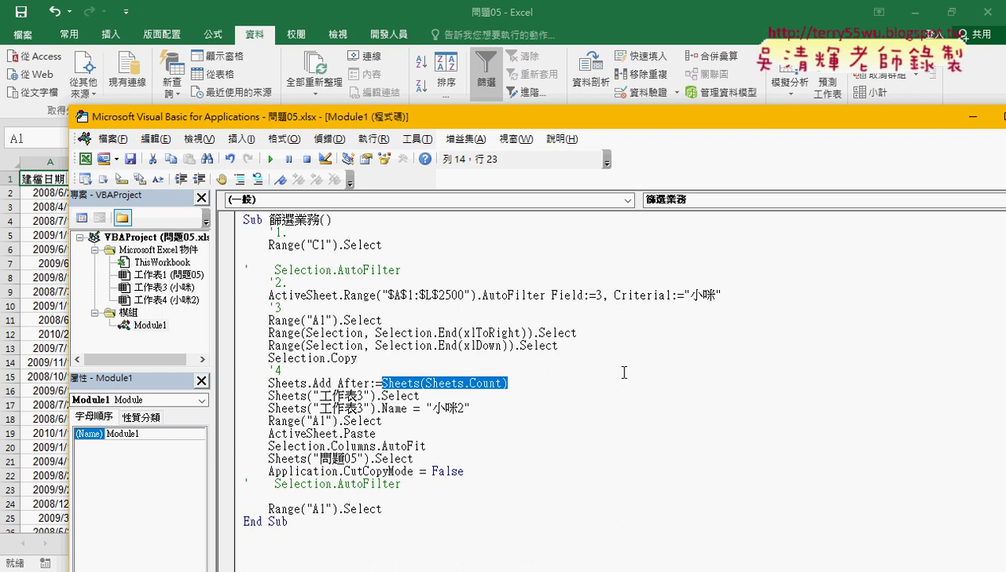
Delete the Sheets("工作表3").Select line
{"action": "left_click", "coordinate": [426, 396]}
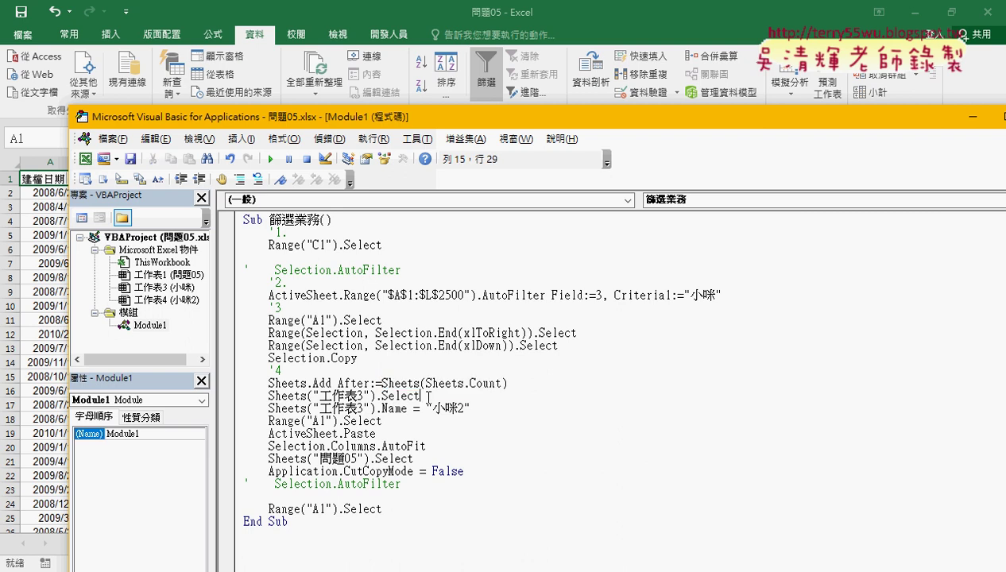
{"action": "left_click_drag", "start_coordinate": [428, 396], "coordinate": [237, 396]}
{"action": "key", "text": "Delete"}
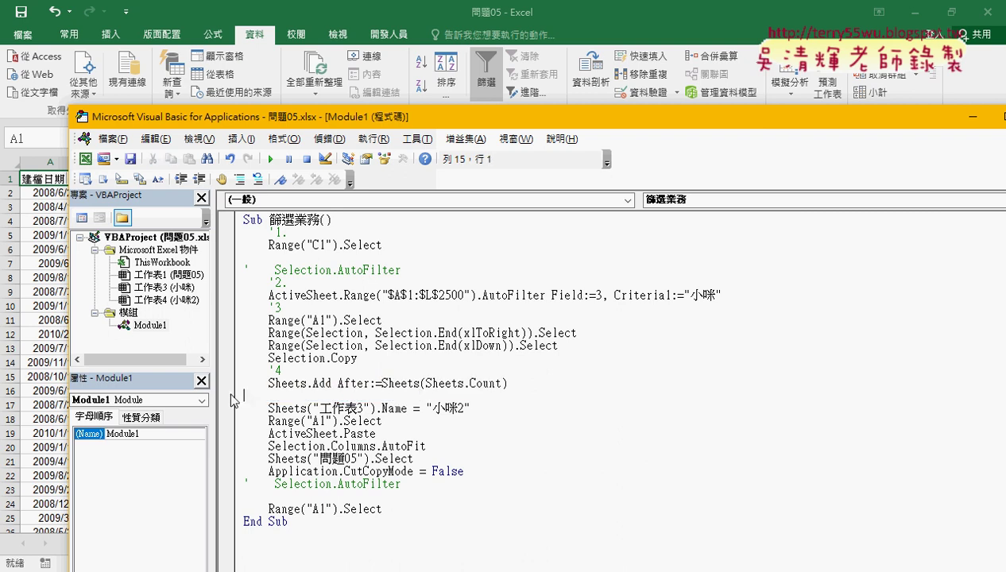
{"action": "key", "text": "Delete"}
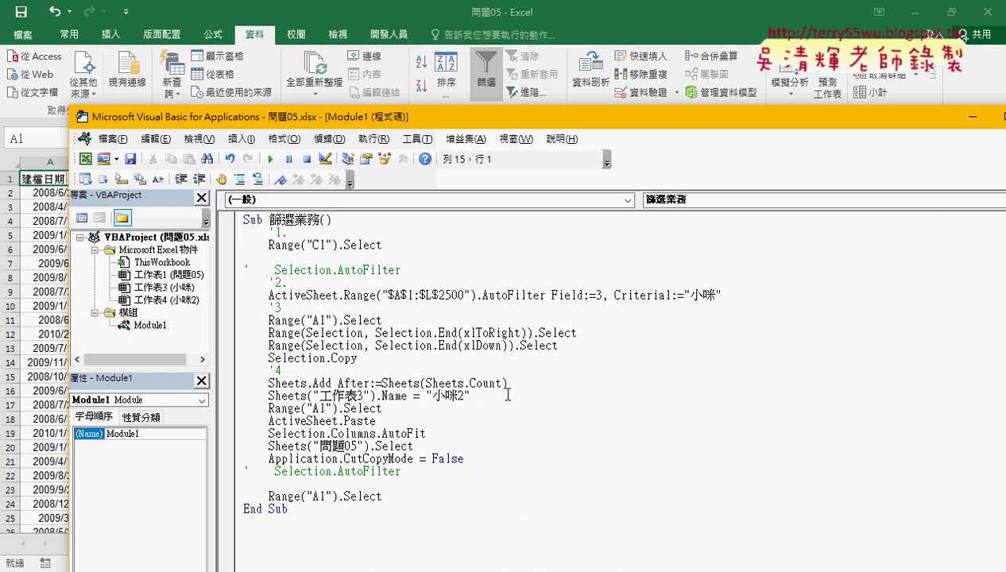
Replace "工作表3" in the sheet-naming line with Sheets.Count
{"action": "left_click_drag", "start_coordinate": [502, 384], "coordinate": [426, 384]}
{"action": "right_click", "coordinate": [449, 389]}
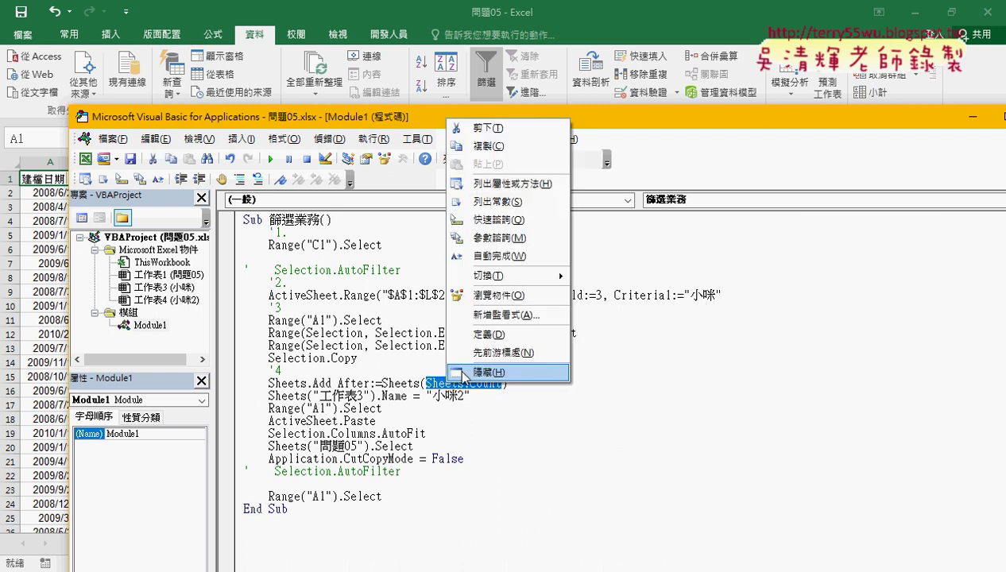
{"action": "left_click", "coordinate": [485, 151]}
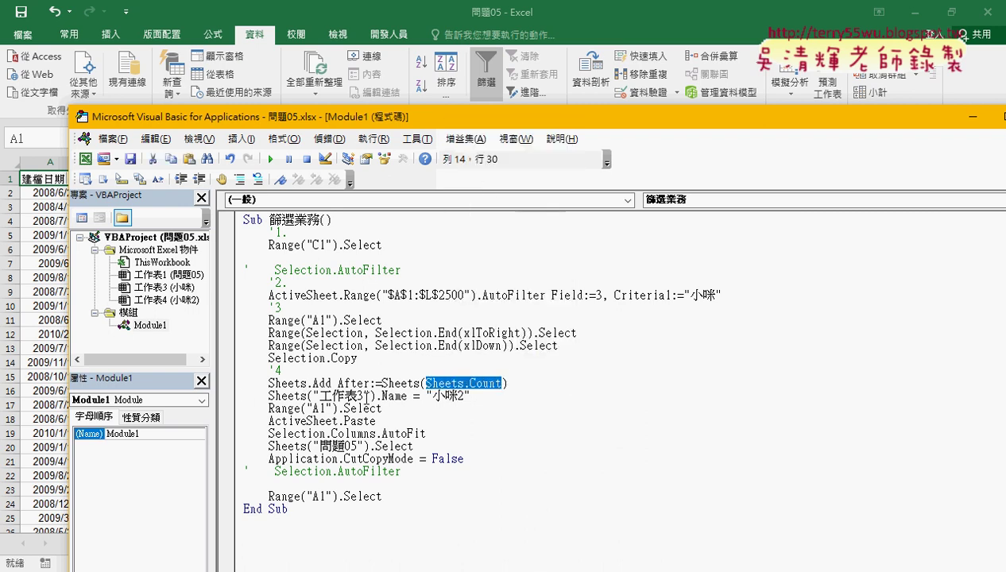
{"action": "left_click_drag", "start_coordinate": [371, 395], "coordinate": [312, 395]}
{"action": "right_click", "coordinate": [335, 400]}
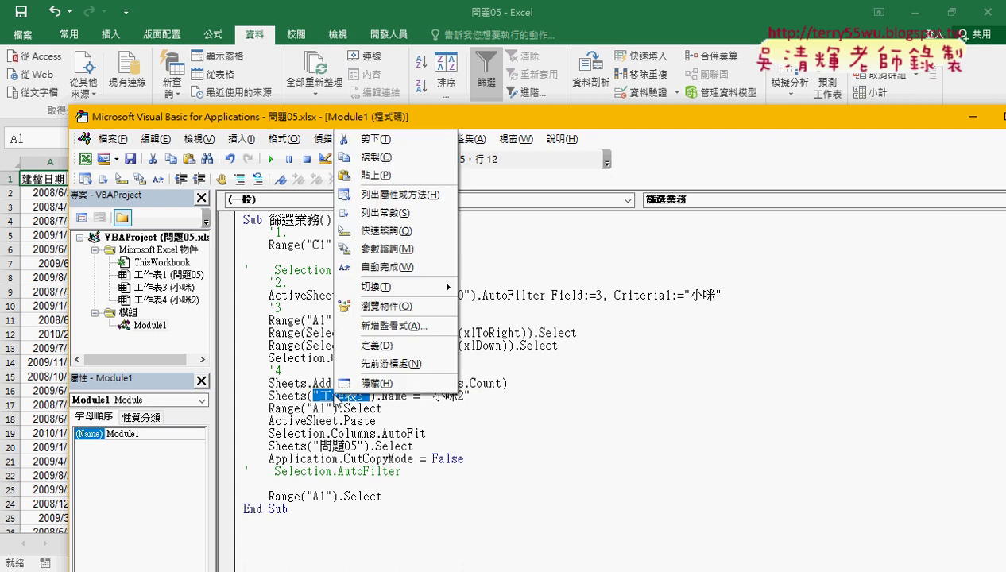
{"action": "left_click", "coordinate": [390, 178]}
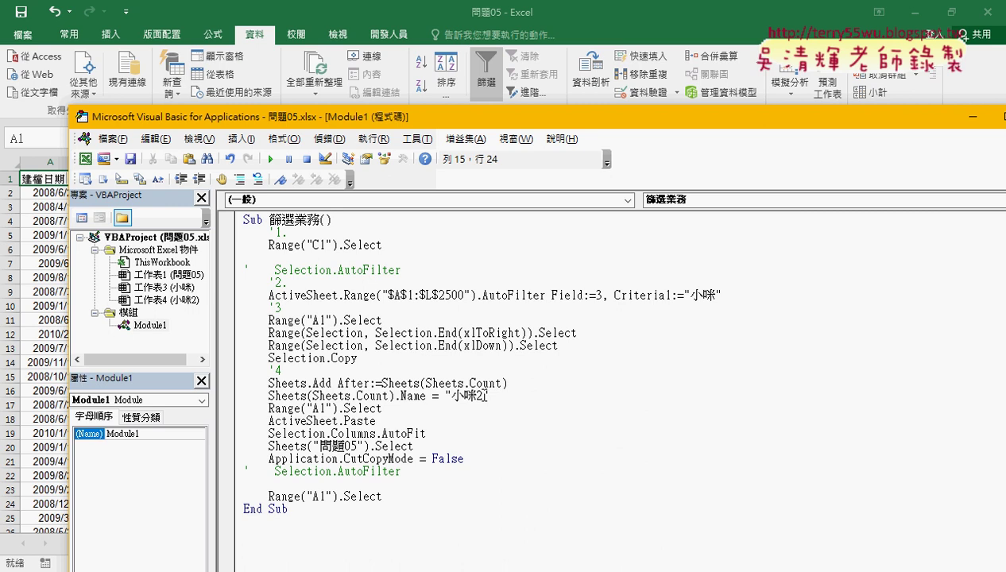
Change the new sheet's name from 小咪2 to 小咪 and add a '5. comment below
{"action": "left_click_drag", "start_coordinate": [484, 396], "coordinate": [475, 395]}
{"action": "key", "text": "Delete"}
{"action": "key", "text": "End"}
{"action": "key", "text": "Return"}
{"action": "type", "text": "'"}
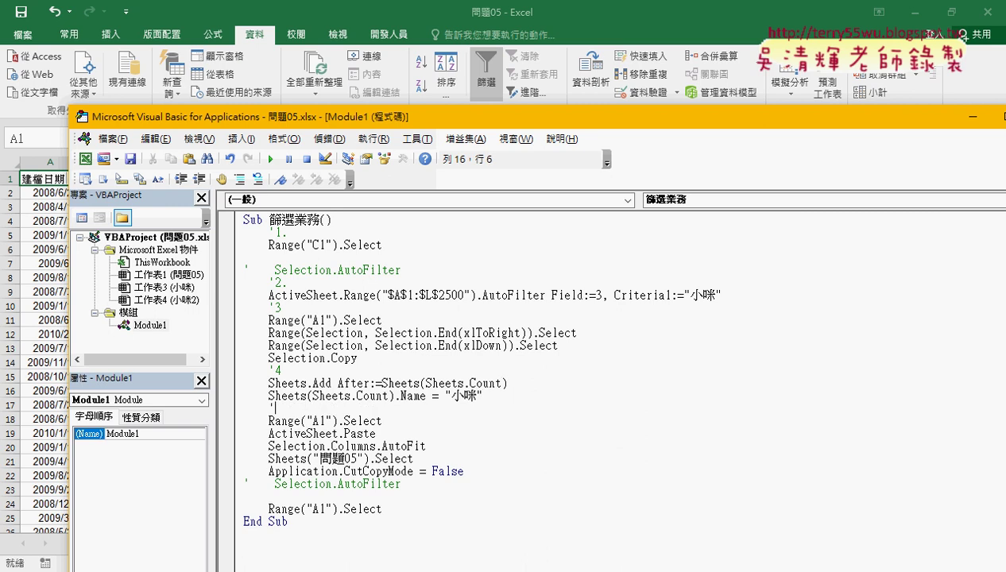
{"action": "type", "text": "5."}
Add an empty comment line after ActiveSheet.Paste
{"action": "key", "text": "Up"}
{"action": "key", "text": "Up"}
{"action": "key", "text": "Up"}
{"action": "key", "text": "Down"}
{"action": "key", "text": "Down"}
{"action": "key", "text": "Down"}
{"action": "key", "text": "End"}
{"action": "key", "text": "Return"}
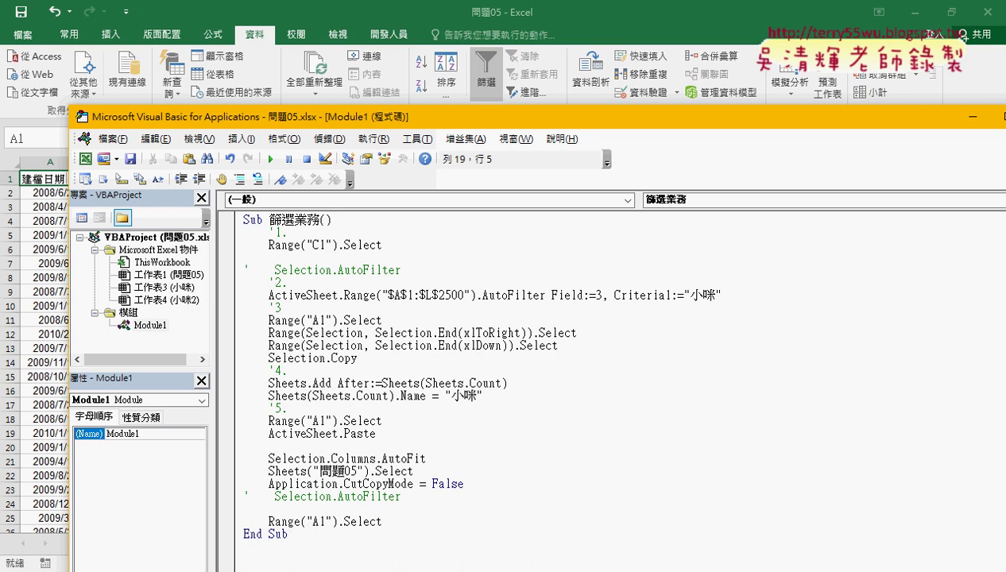
{"action": "type", "text": "'"}
{"action": "key", "text": "Down"}
Change Selection.Columns.AutoFit to Columns.AutoFit, re-entering AutoFit from the suggestions
{"action": "left_click_drag", "start_coordinate": [331, 459], "coordinate": [269, 458]}
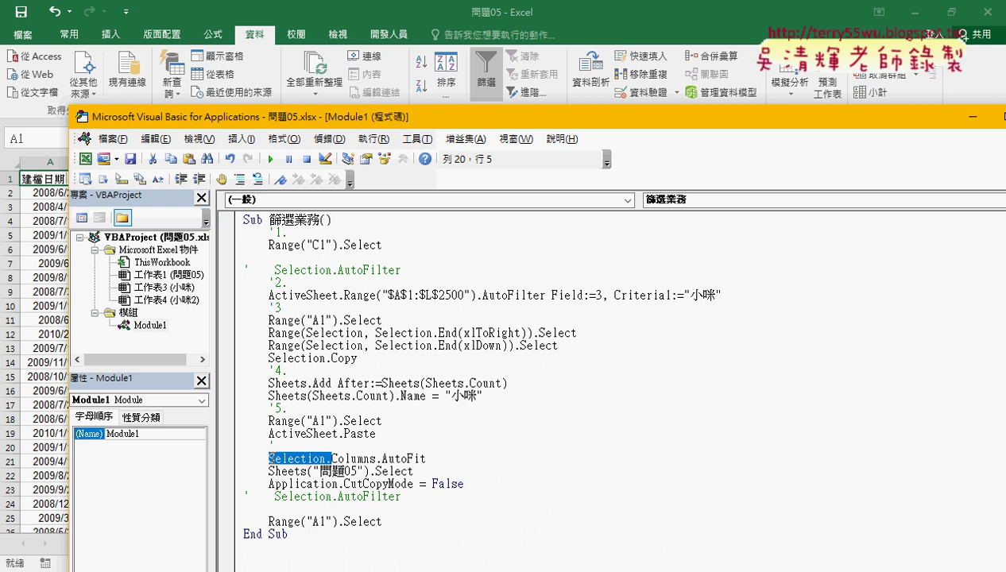
{"action": "key", "text": "Delete"}
{"action": "key", "text": "End"}
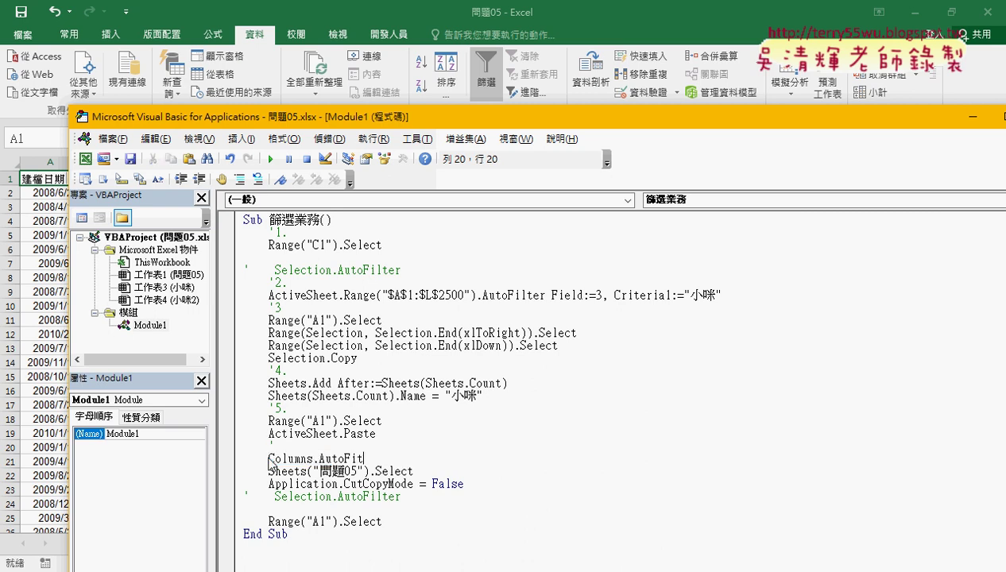
{"action": "left_click_drag", "start_coordinate": [314, 459], "coordinate": [365, 459]}
{"action": "type", "text": "."}
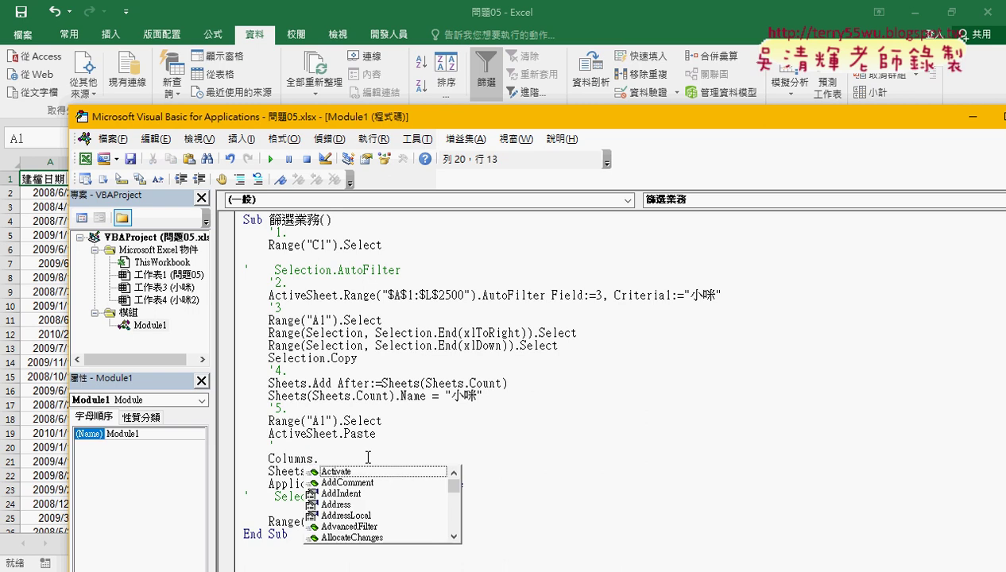
{"action": "type", "text": "a"}
{"action": "key", "text": "Down"}
{"action": "key", "text": "Down"}
{"action": "key", "text": "Down"}
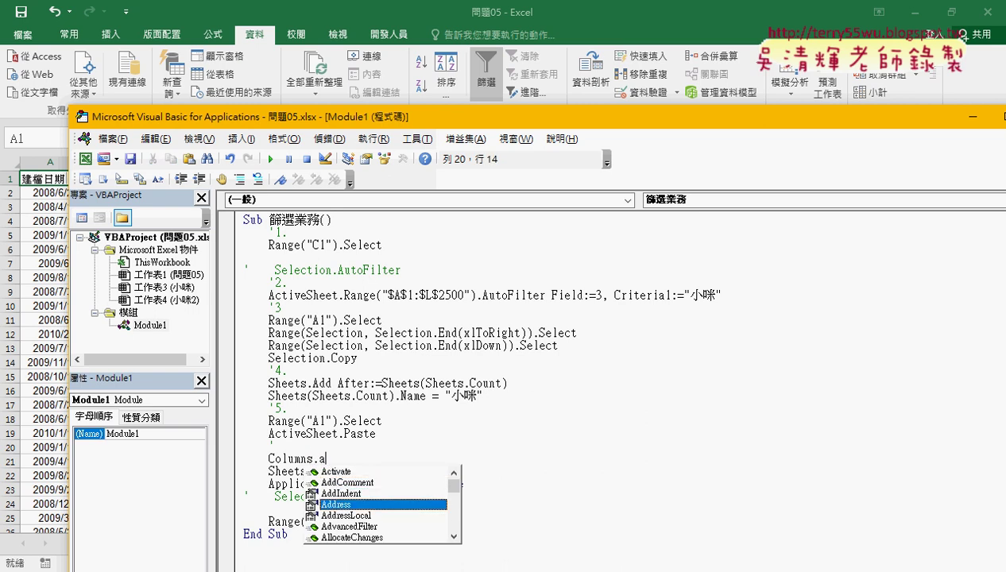
{"action": "type", "text": "u"}
{"action": "key", "text": "Down"}
{"action": "key", "text": "Down"}
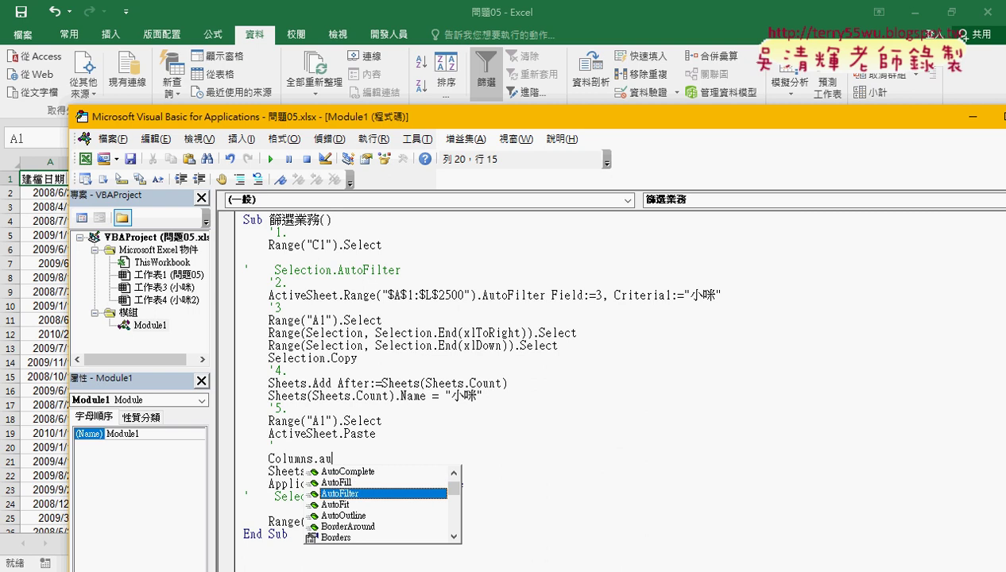
{"action": "key", "text": "Down"}
{"action": "key", "text": "space"}
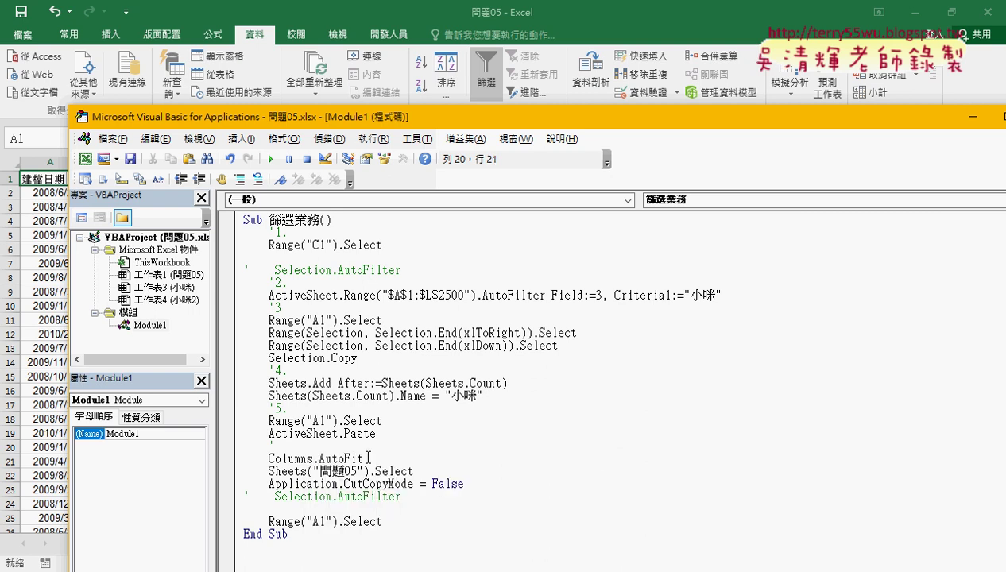
Label the autofit line with '6. and add a '7. comment below it
{"action": "key", "text": "Up"}
{"action": "type", "text": "6."}
{"action": "key", "text": "Down"}
{"action": "key", "text": "End"}
{"action": "key", "text": "Return"}
{"action": "type", "text": "'"}
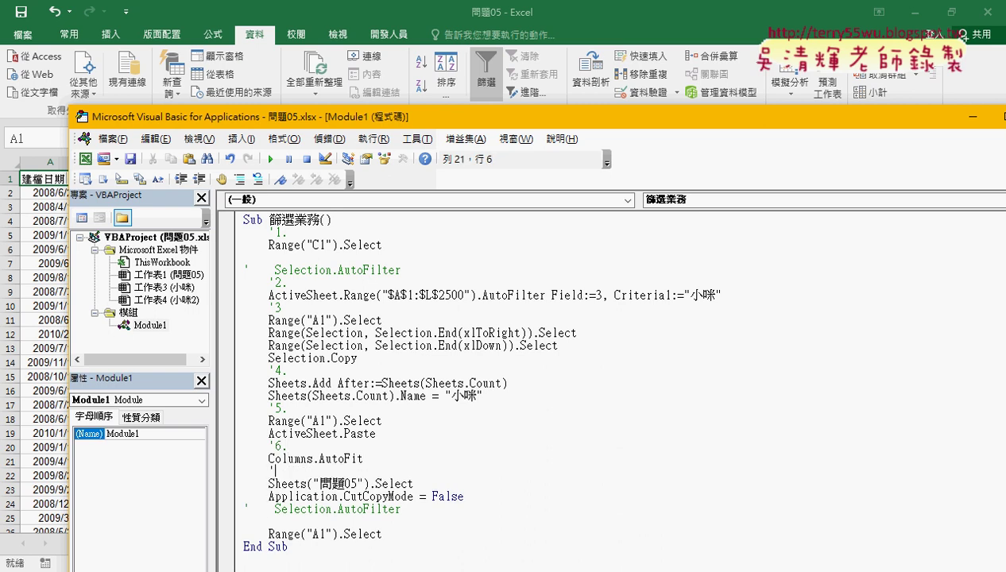
{"action": "type", "text": "7."}
{"action": "key", "text": "Down"}
{"action": "key", "text": "Down"}
Delete the Application.CutCopyMode = False line and the blank line after it, then return to the 小咪 sheet
{"action": "left_click_drag", "start_coordinate": [466, 496], "coordinate": [239, 496]}
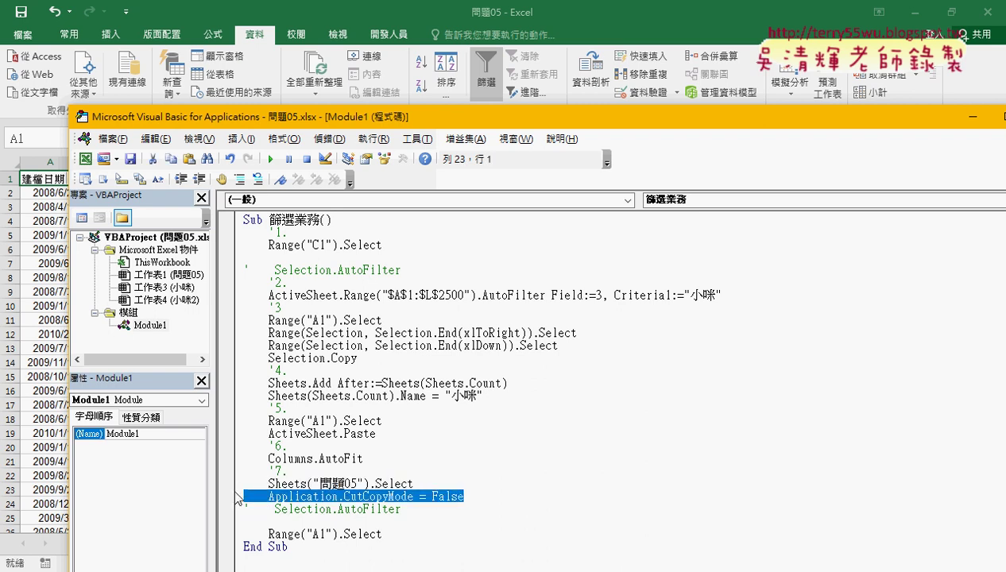
{"action": "key", "text": "Delete"}
{"action": "key", "text": "Delete"}
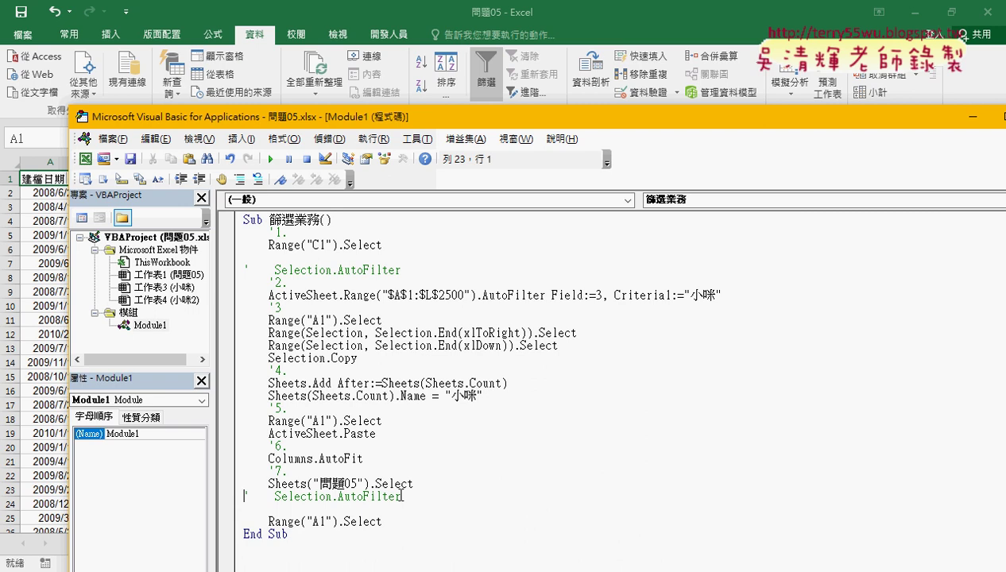
{"action": "key", "text": "End"}
{"action": "key", "text": "Delete"}
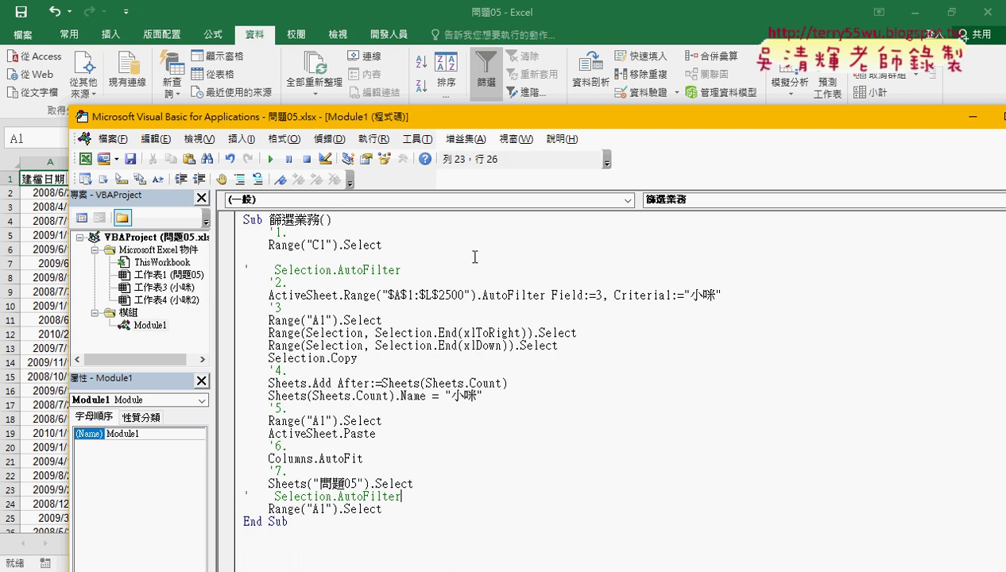
{"action": "left_click", "coordinate": [605, 8]}
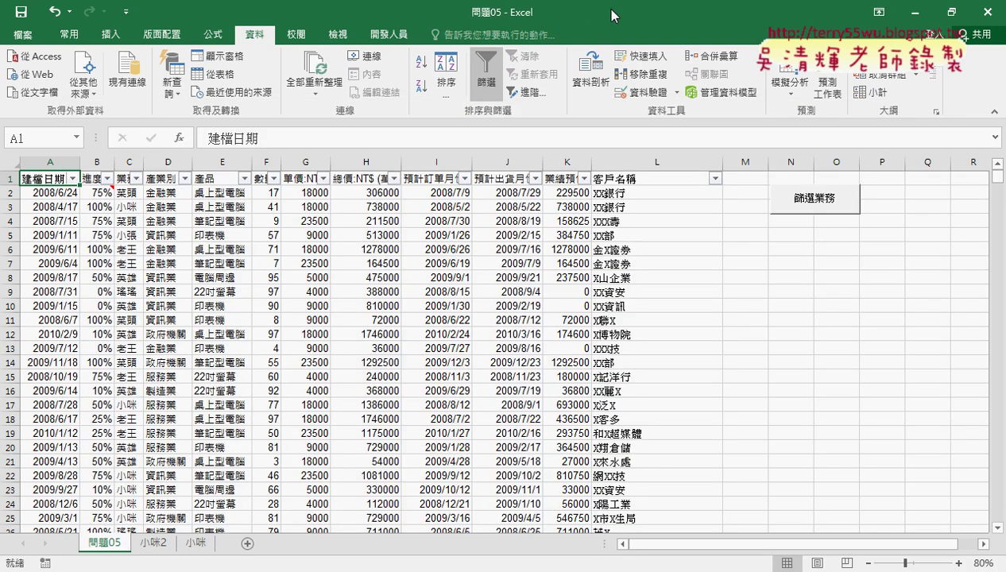
{"action": "left_click", "coordinate": [202, 545]}
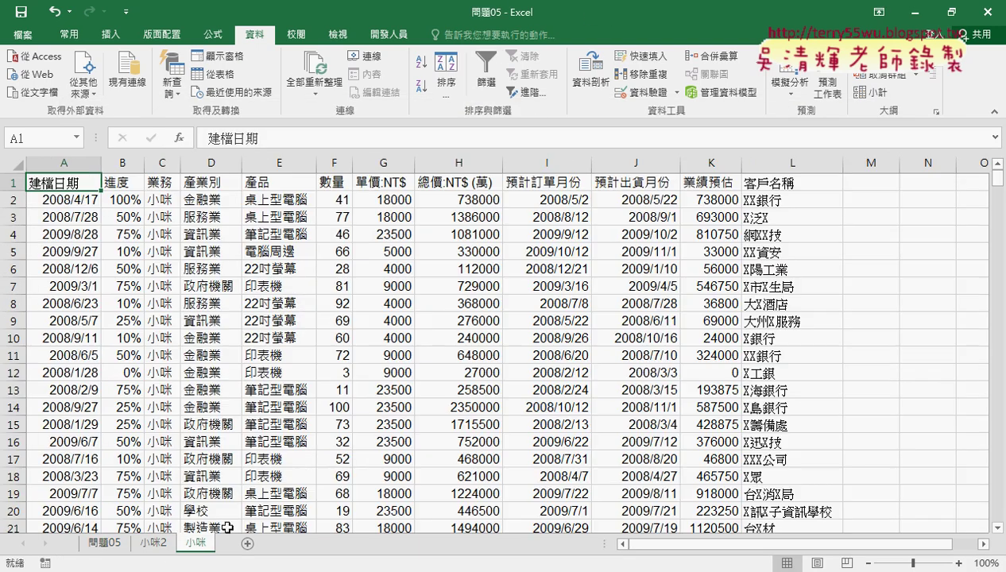
Delete the old 小咪 and 小咪2 sheets together
{"action": "left_click", "coordinate": [155, 549], "text": "ctrl"}
{"action": "right_click", "coordinate": [156, 548]}
{"action": "left_click", "coordinate": [178, 361]}
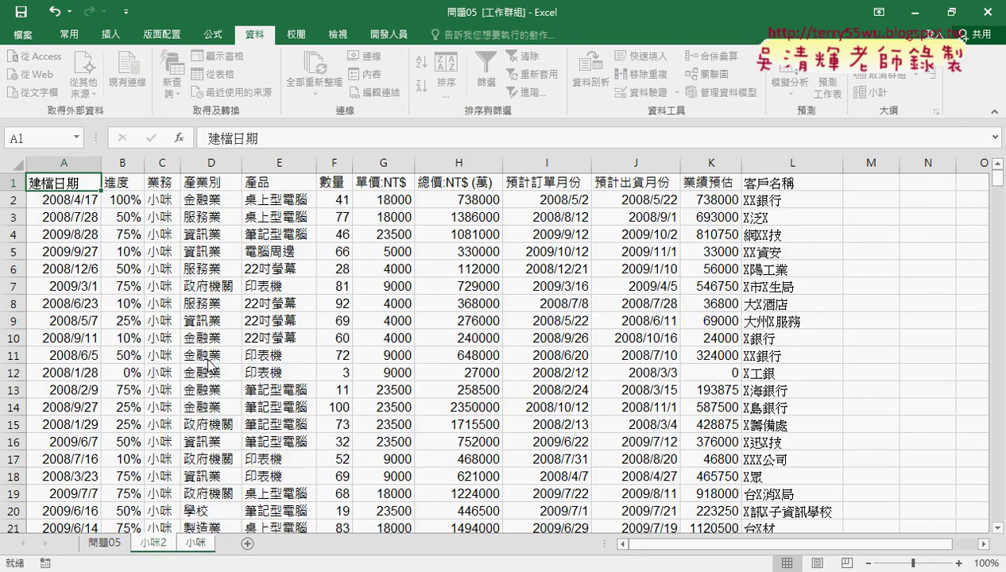
{"action": "left_click", "coordinate": [468, 332]}
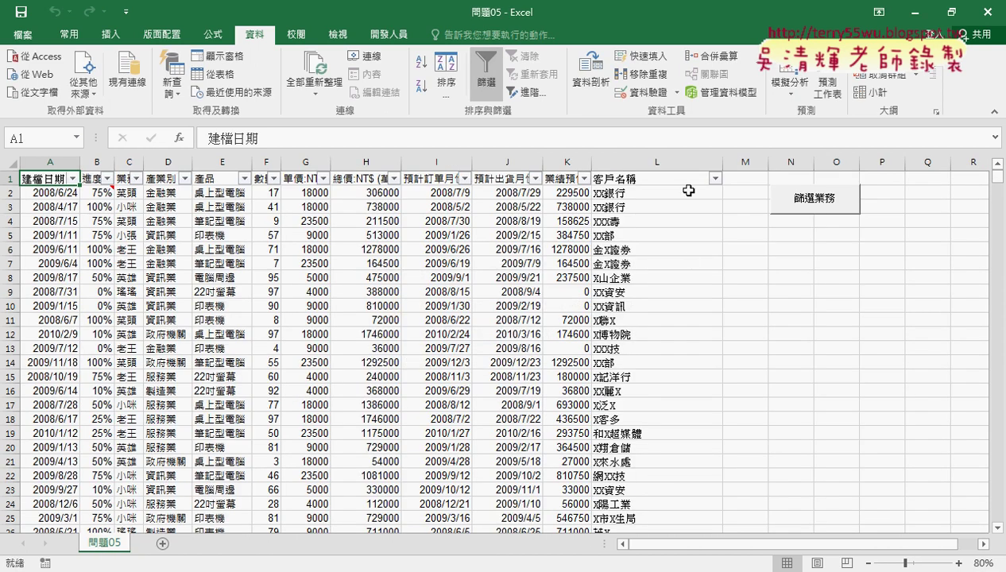
Clear the data filter and rerun 篩選業務 to produce a fresh 小咪 sheet
{"action": "left_click", "coordinate": [489, 79]}
{"action": "left_click", "coordinate": [826, 208]}
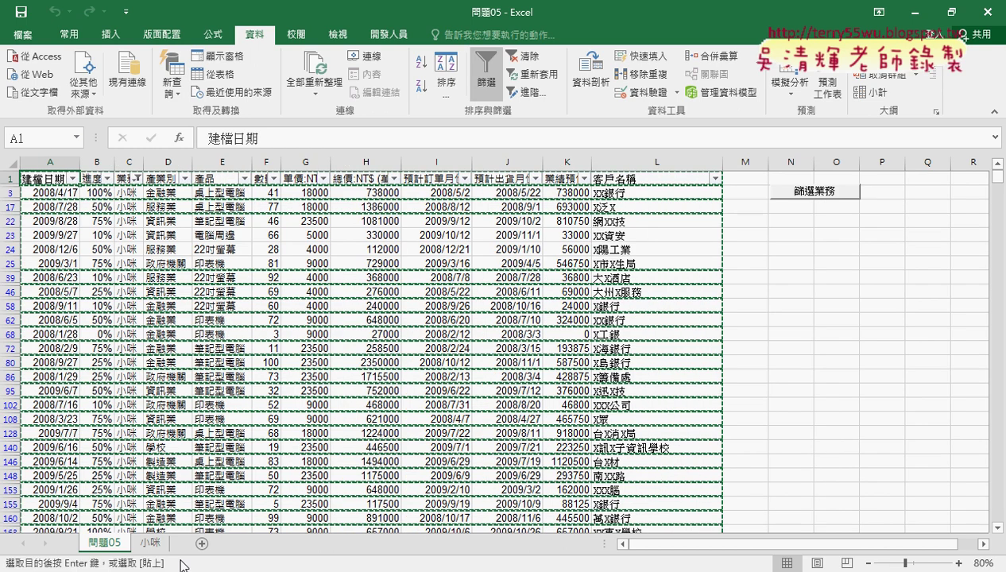
{"action": "left_click", "coordinate": [157, 544]}
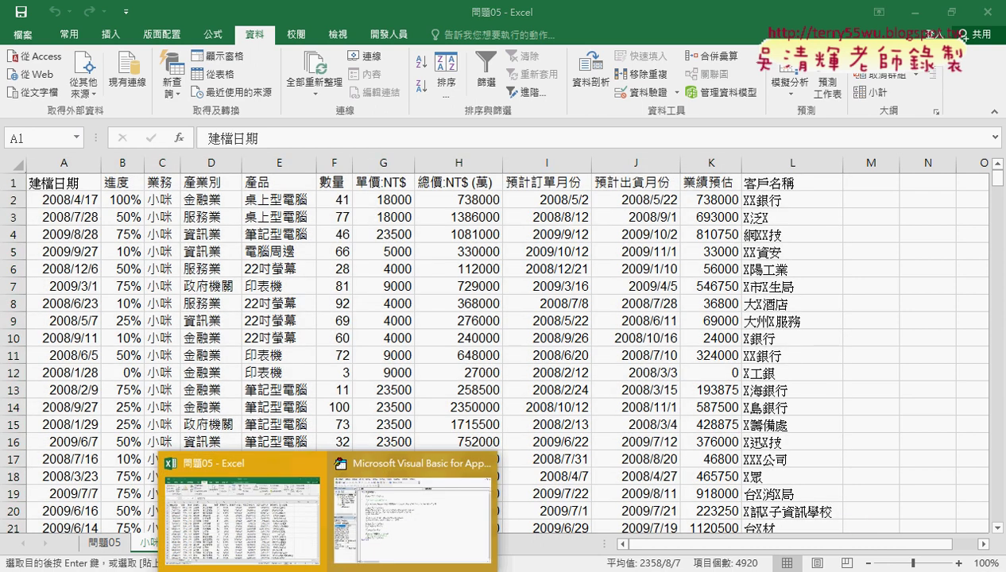
Add an indented x = InputBox("") line right after Sub 篩選業務()
{"action": "left_click", "coordinate": [415, 523]}
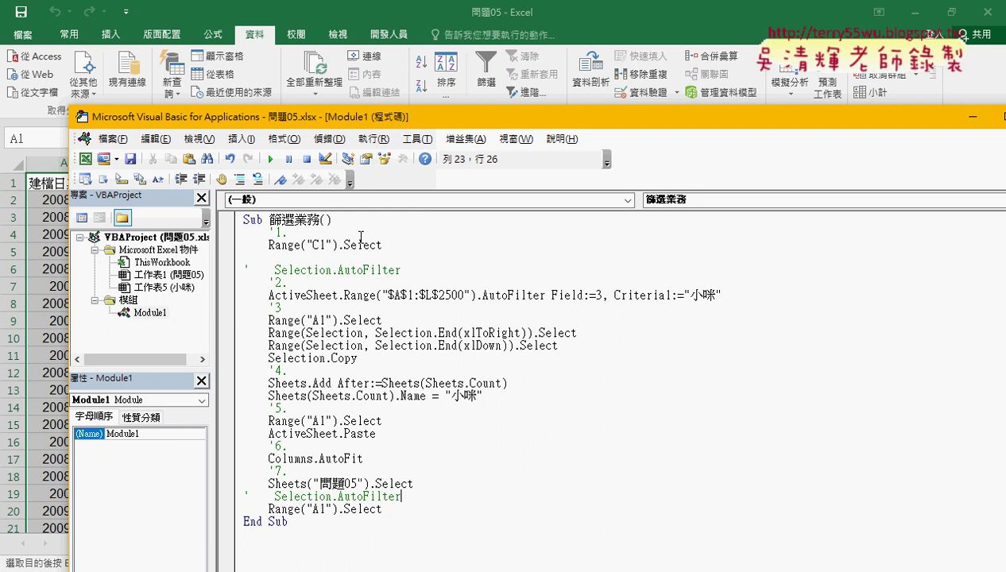
{"action": "left_click", "coordinate": [372, 220]}
{"action": "key", "text": "Return"}
{"action": "key", "text": "Tab"}
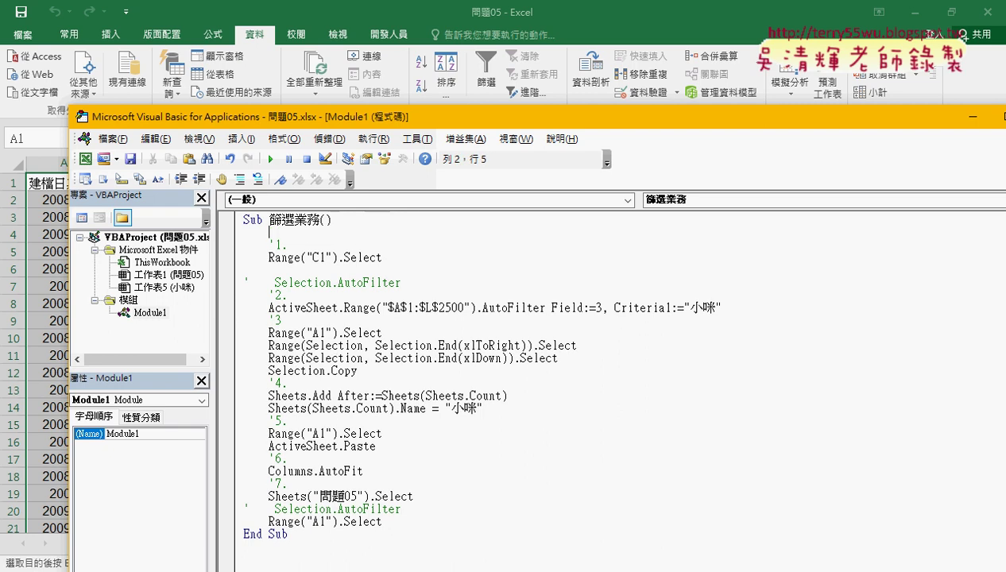
{"action": "type", "text": "x"}
{"action": "type", "text": "="}
{"action": "type", "text": "1"}
{"action": "type", "text": "np"}
{"action": "type", "text": "utbox"}
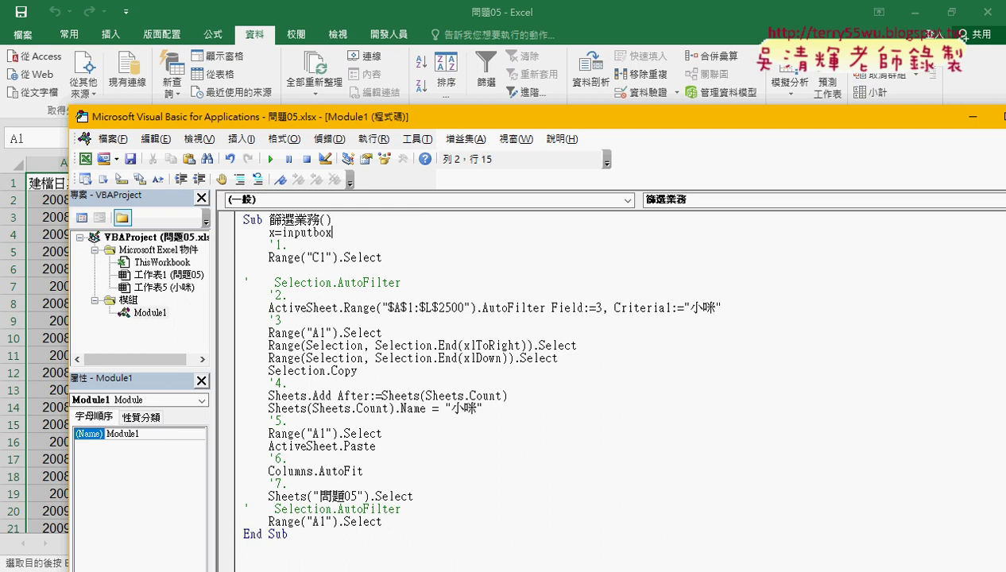
{"action": "type", "text": "()"}
{"action": "key", "text": "Left"}
{"action": "type", "text": "\""}
{"action": "key", "text": "Return"}
{"action": "key", "text": "Return"}
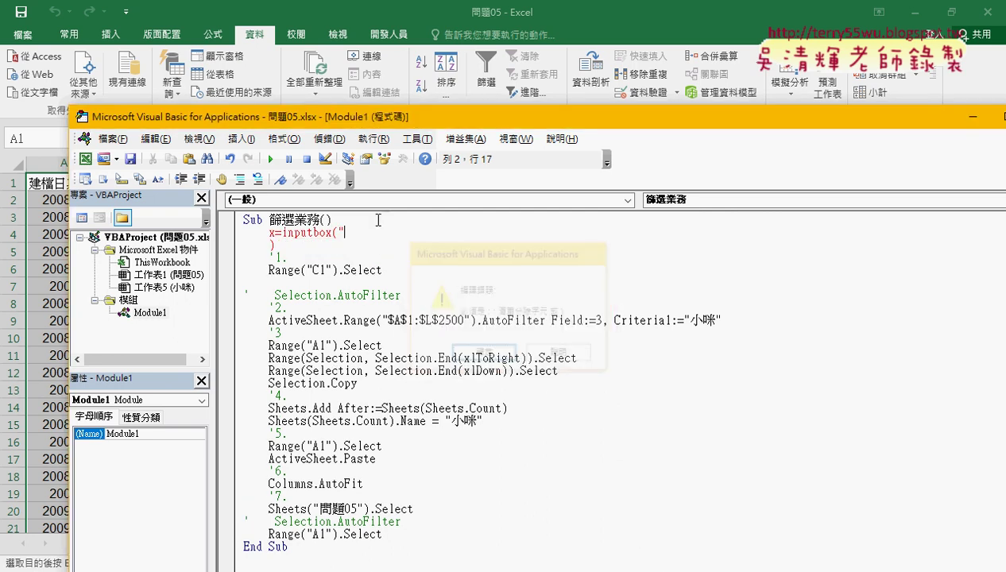
{"action": "key", "text": "Delete"}
{"action": "key", "text": "Delete"}
{"action": "key", "text": "Delete"}
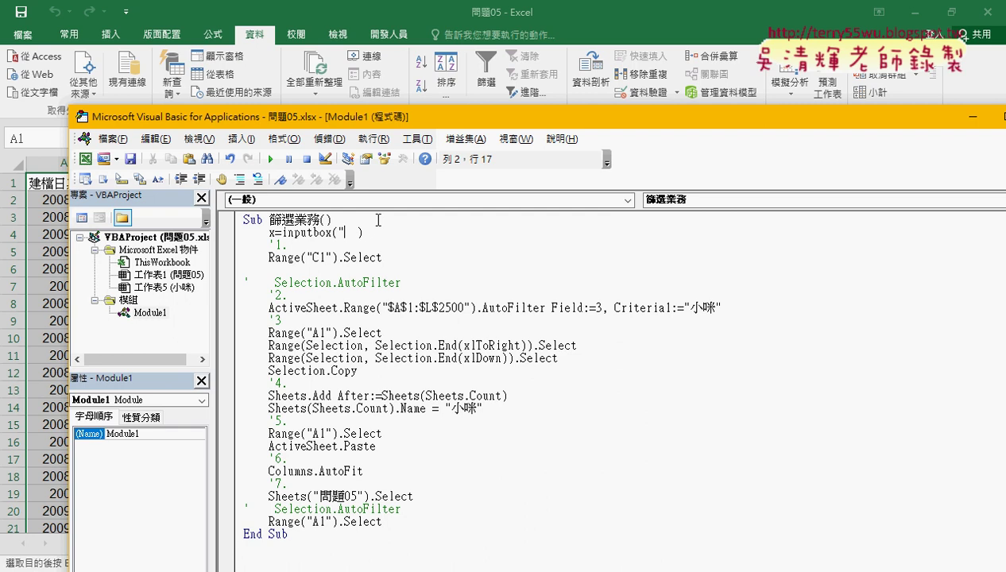
{"action": "key", "text": "Delete"}
{"action": "key", "text": "Delete"}
{"action": "type", "text": "\""}
{"action": "key", "text": "Left"}
Fill in the InputBox prompt text 請輸入姓名：
{"action": "type", "text": "請書"}
{"action": "type", "text": "ㄉㄨㄝ"}
{"action": "key", "text": "BackSpace"}
{"action": "key", "text": "BackSpace"}
{"action": "key", "text": "BackSpace"}
{"action": "type", "text": "ㄒㄧㄥ"}
{"action": "type", "text": "ˋㄇㄧㄥˊ"}
{"action": "key", "text": "Left"}
{"action": "key", "text": "Left"}
{"action": "type", "text": "ㄨˋ"}
{"action": "key", "text": "Return"}
{"action": "type", "text": "\")"}
{"action": "type", "text": "："}
Replace the fixed AutoFilter criterion 小咪 with the variable x
{"action": "left_click", "coordinate": [415, 221]}
{"action": "left_click_drag", "start_coordinate": [446, 232], "coordinate": [267, 233]}
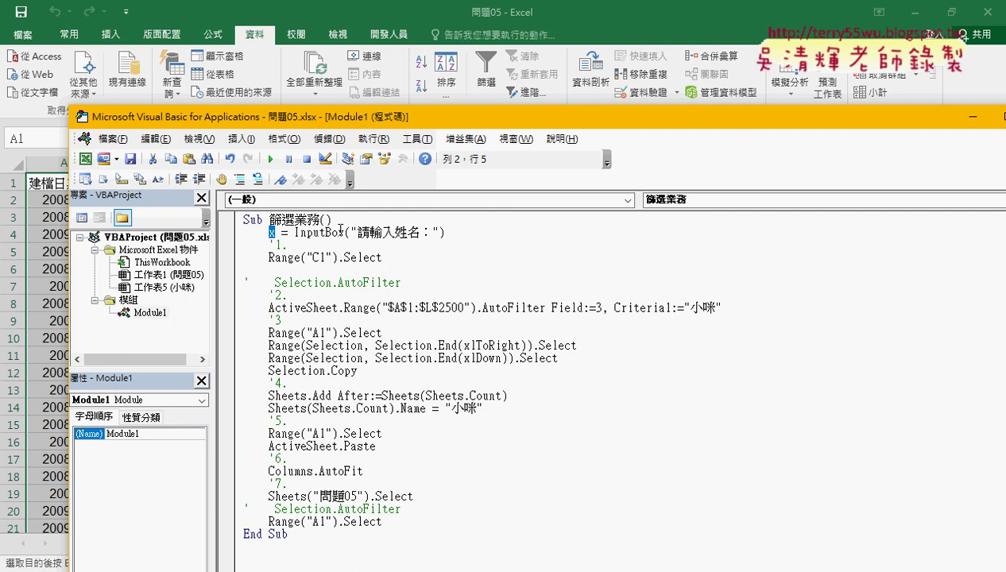
{"action": "left_click_drag", "start_coordinate": [721, 308], "coordinate": [683, 308]}
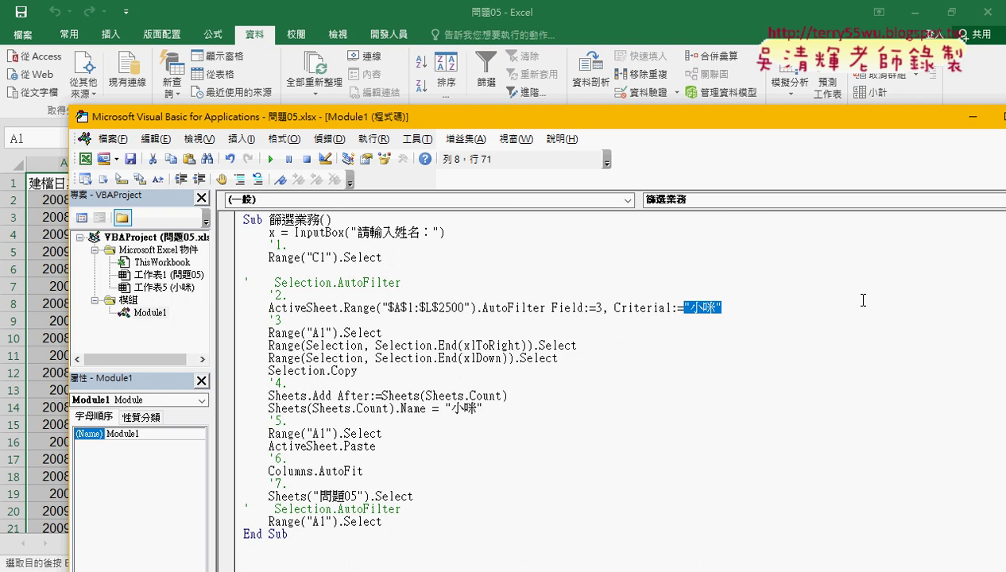
{"action": "key", "text": "Delete"}
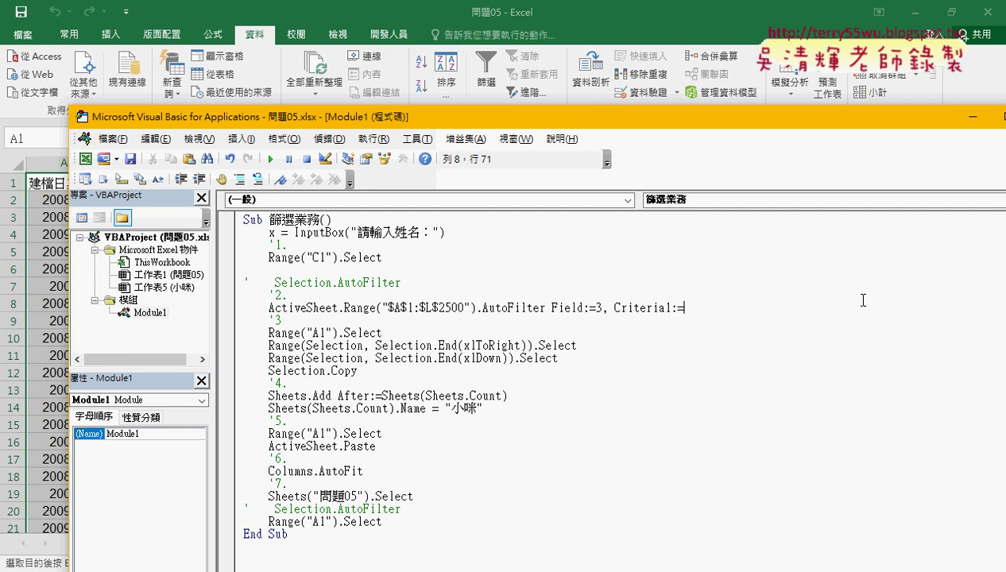
{"action": "type", "text": "x"}
{"action": "left_click_drag", "start_coordinate": [447, 232], "coordinate": [294, 232]}
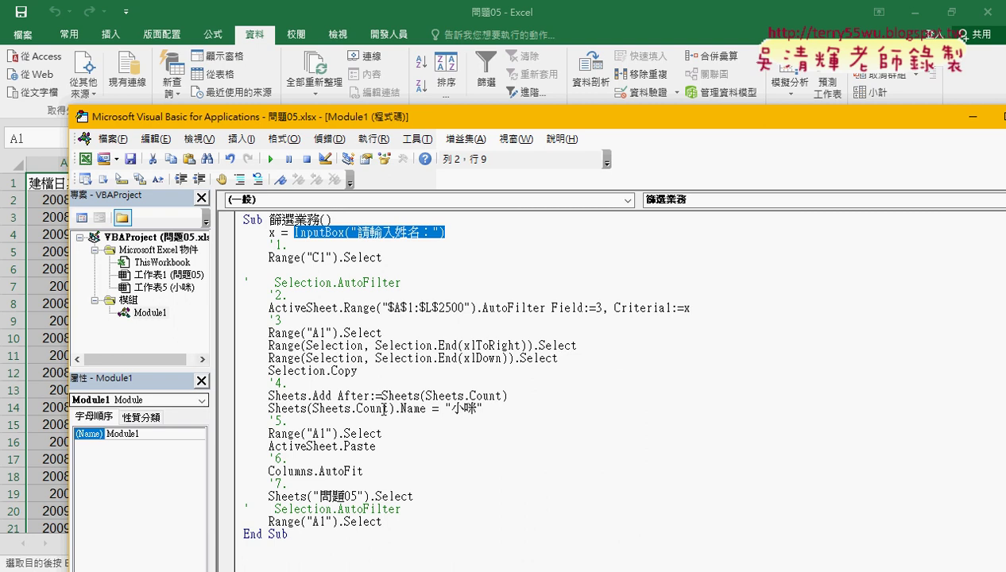
{"action": "left_click_drag", "start_coordinate": [698, 310], "coordinate": [681, 310]}
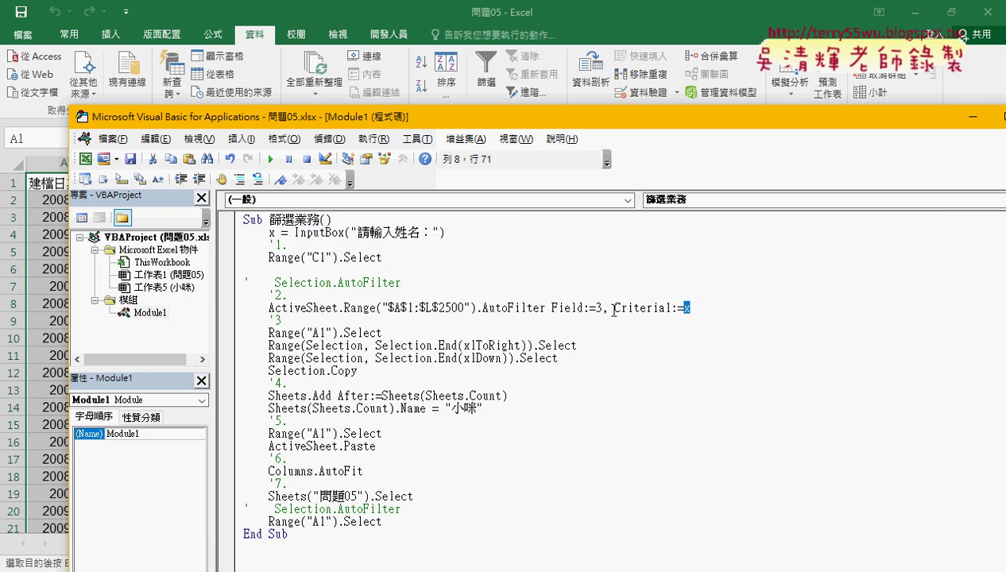
{"action": "left_click_drag", "start_coordinate": [603, 309], "coordinate": [552, 308]}
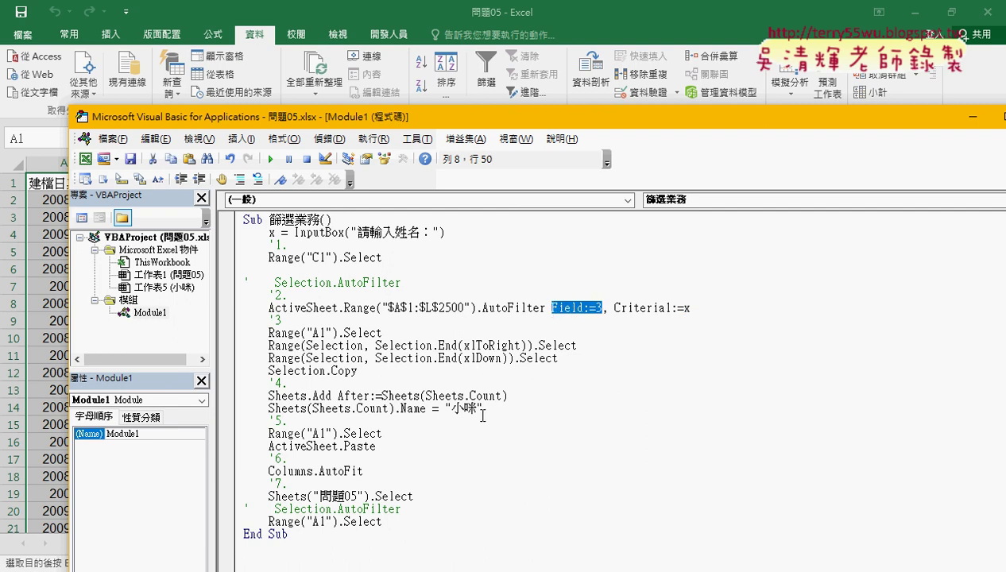
Replace the hard-coded new-sheet name with x and check each use of x
{"action": "left_click_drag", "start_coordinate": [484, 409], "coordinate": [446, 409]}
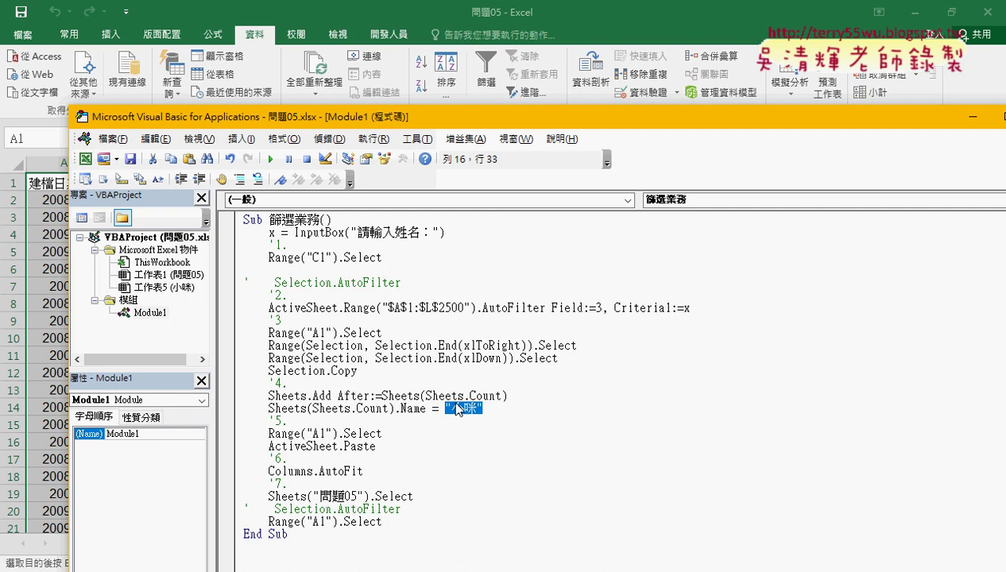
{"action": "type", "text": "x"}
{"action": "left_click", "coordinate": [269, 232]}
{"action": "left_click_drag", "start_coordinate": [269, 232], "coordinate": [445, 233]}
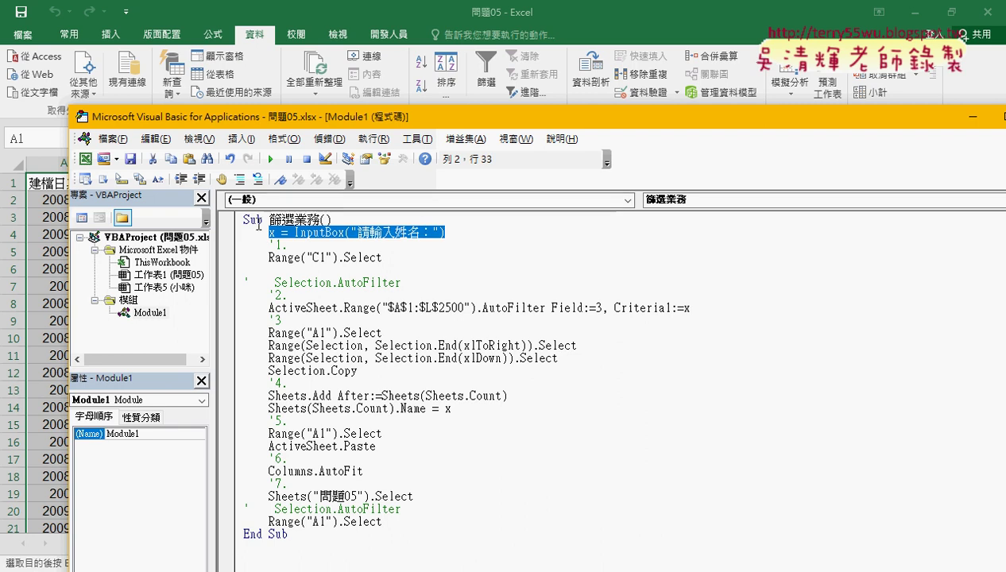
{"action": "left_click", "coordinate": [313, 237]}
{"action": "double_click", "coordinate": [273, 232]}
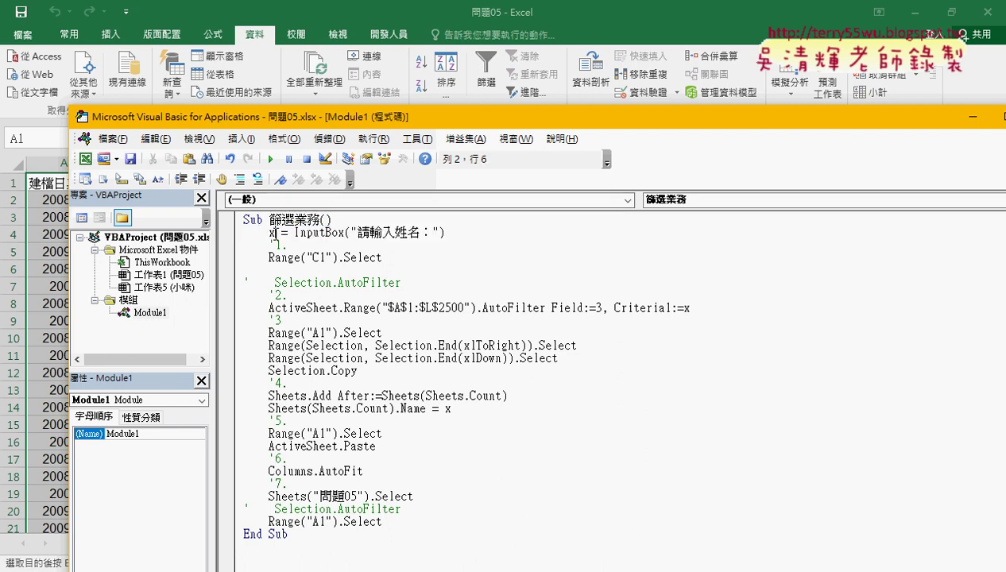
{"action": "double_click", "coordinate": [687, 308]}
{"action": "double_click", "coordinate": [446, 409]}
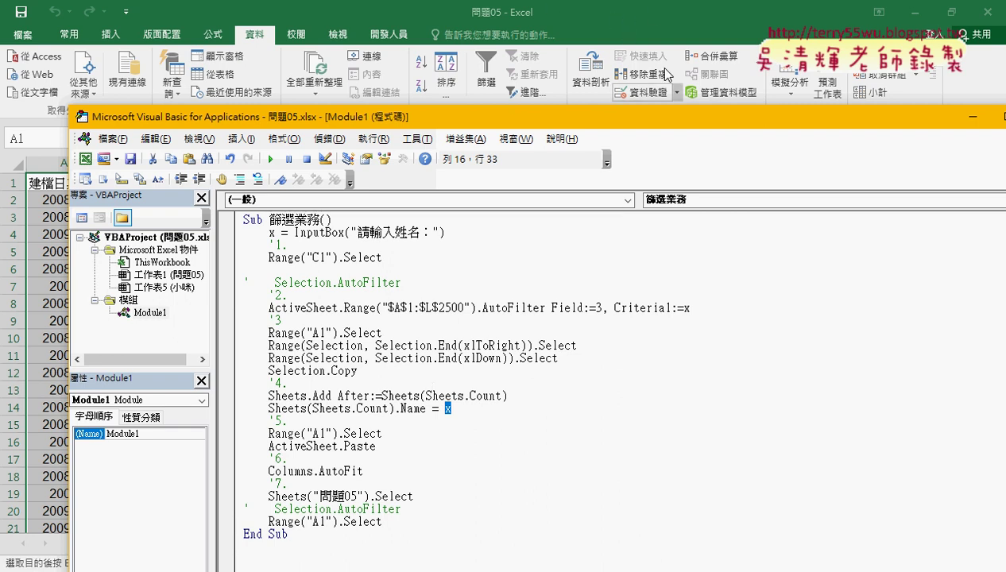
{"action": "key", "text": "alt+F11"}
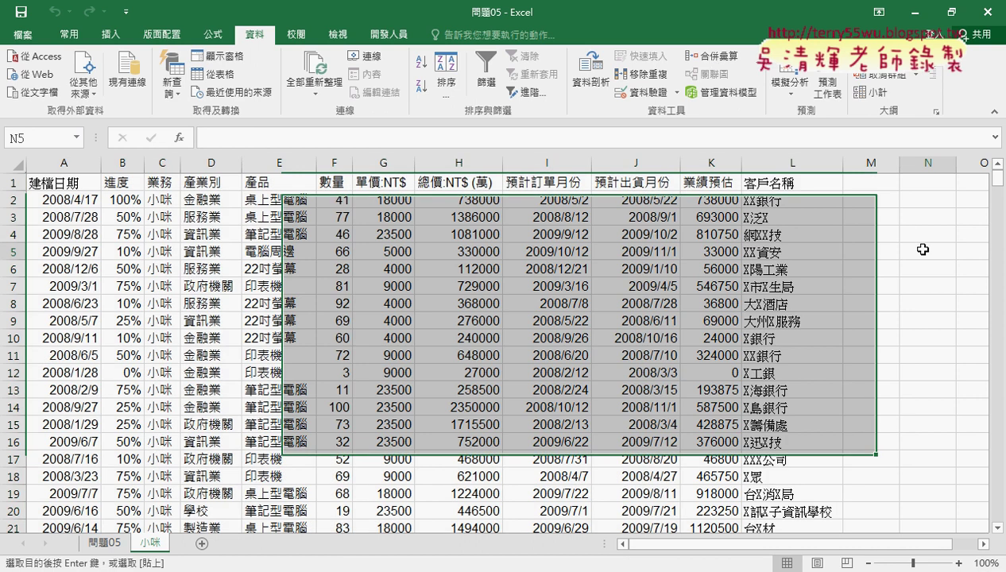
{"action": "left_click", "coordinate": [104, 542]}
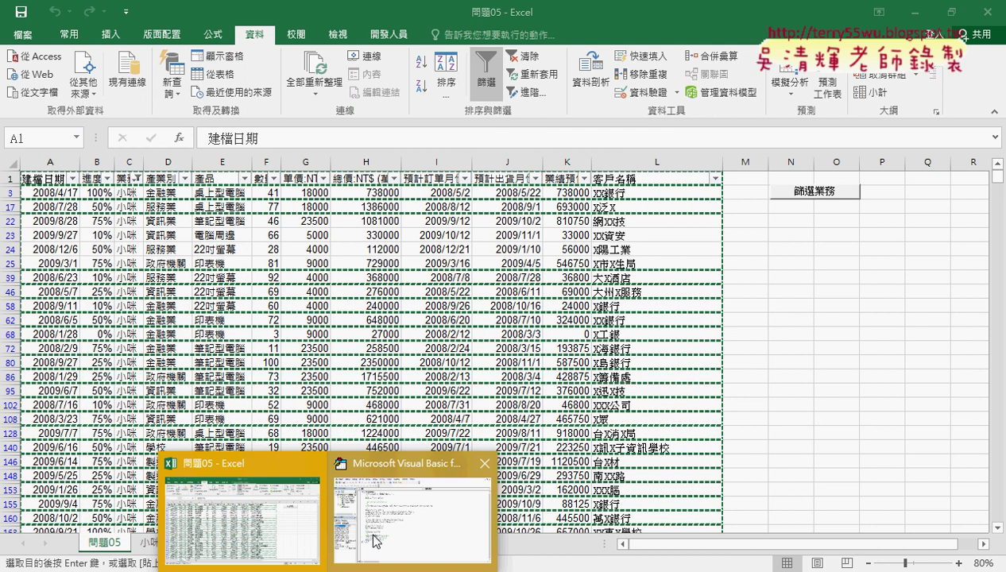
{"action": "left_click", "coordinate": [409, 446]}
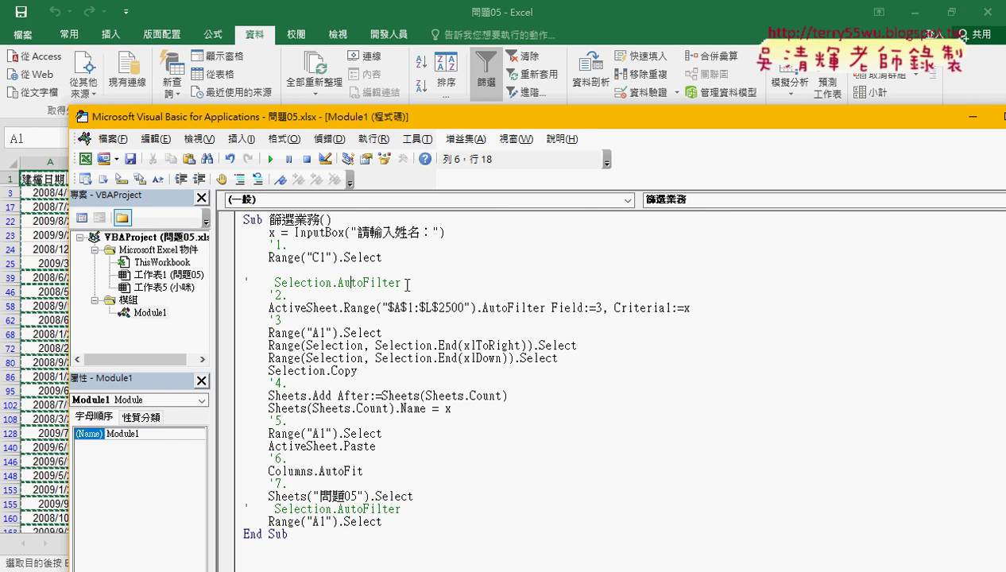
Remove the apostrophe from the closing Selection.AutoFilter on line 24 to reactivate it
{"action": "left_click_drag", "start_coordinate": [402, 283], "coordinate": [243, 283]}
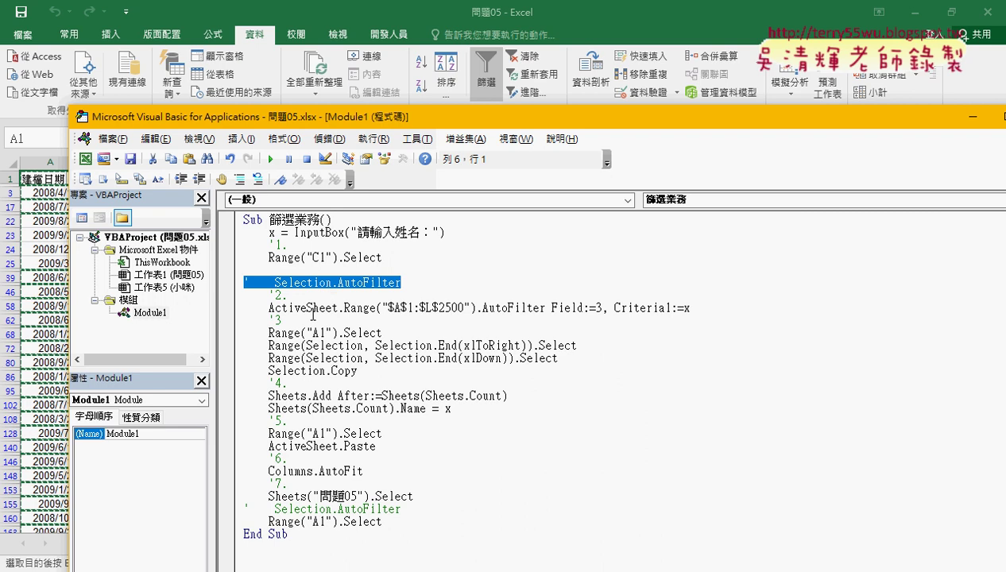
{"action": "left_click", "coordinate": [245, 509]}
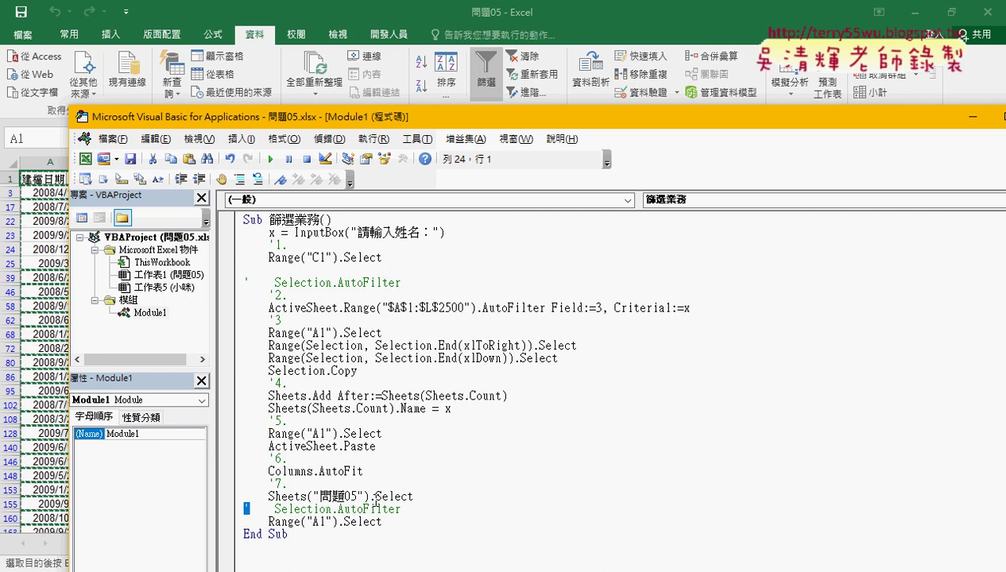
{"action": "key", "text": "Delete"}
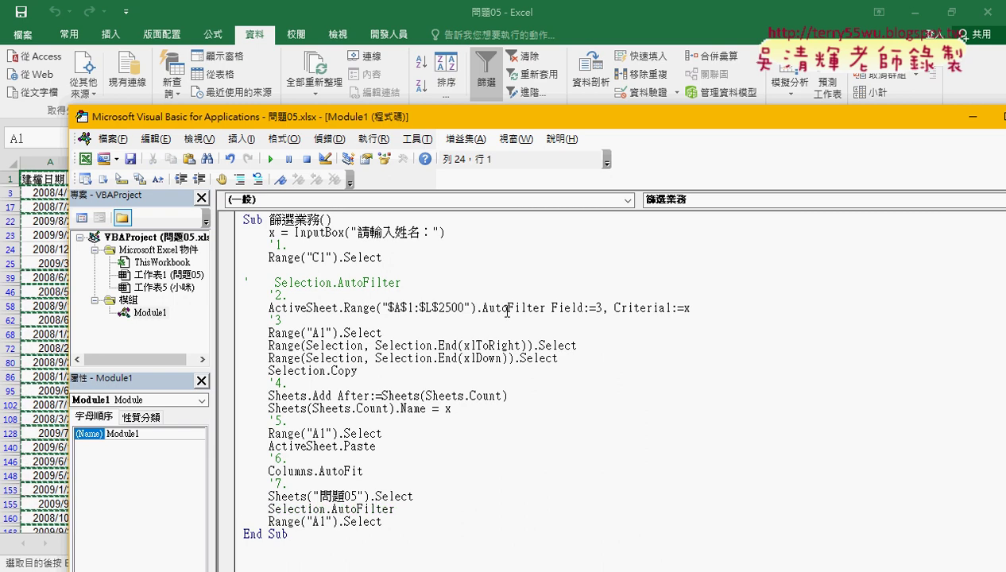
{"action": "left_click_drag", "start_coordinate": [545, 308], "coordinate": [484, 312]}
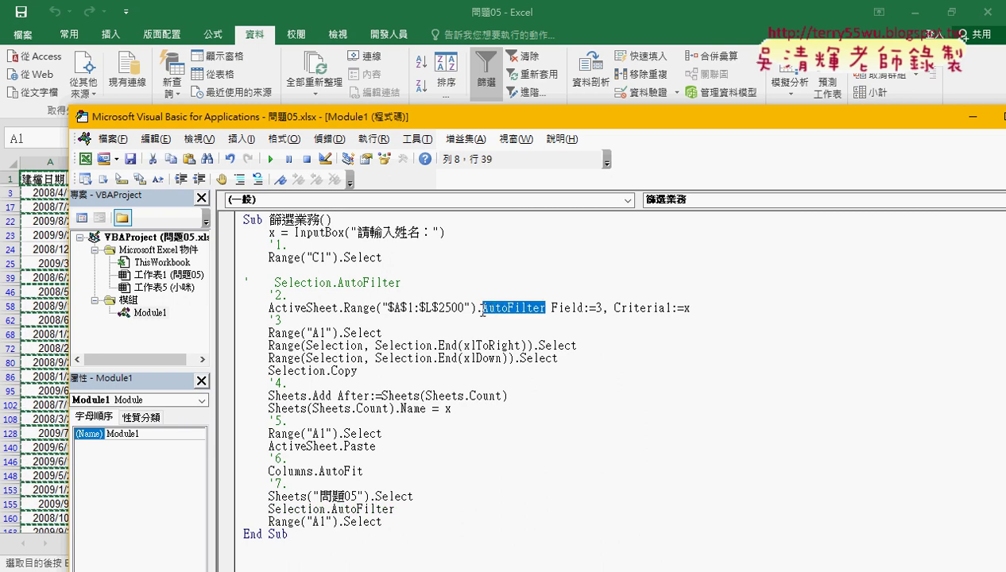
{"action": "left_click_drag", "start_coordinate": [394, 509], "coordinate": [270, 515]}
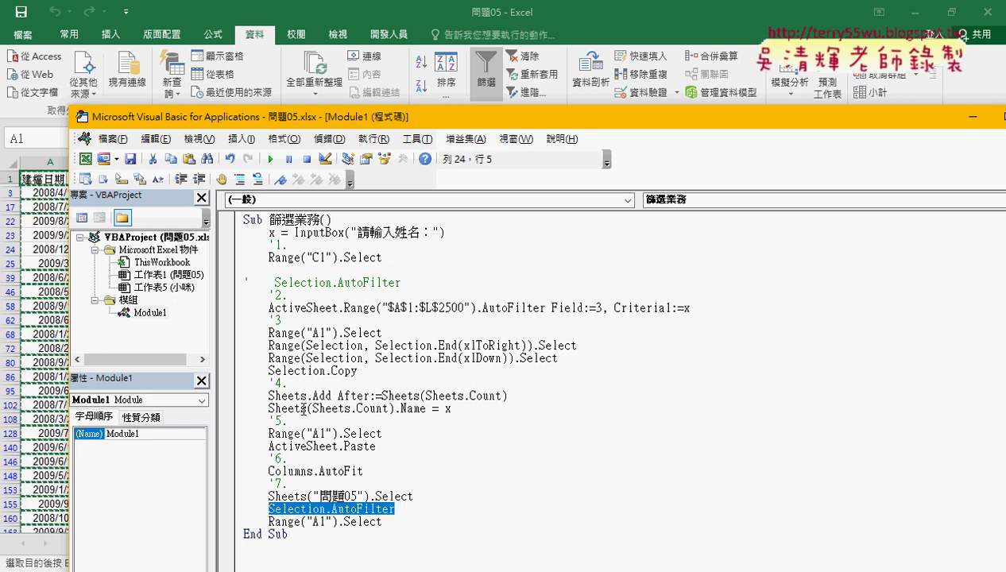
{"action": "left_click", "coordinate": [302, 283]}
{"action": "left_click_drag", "start_coordinate": [402, 283], "coordinate": [269, 288]}
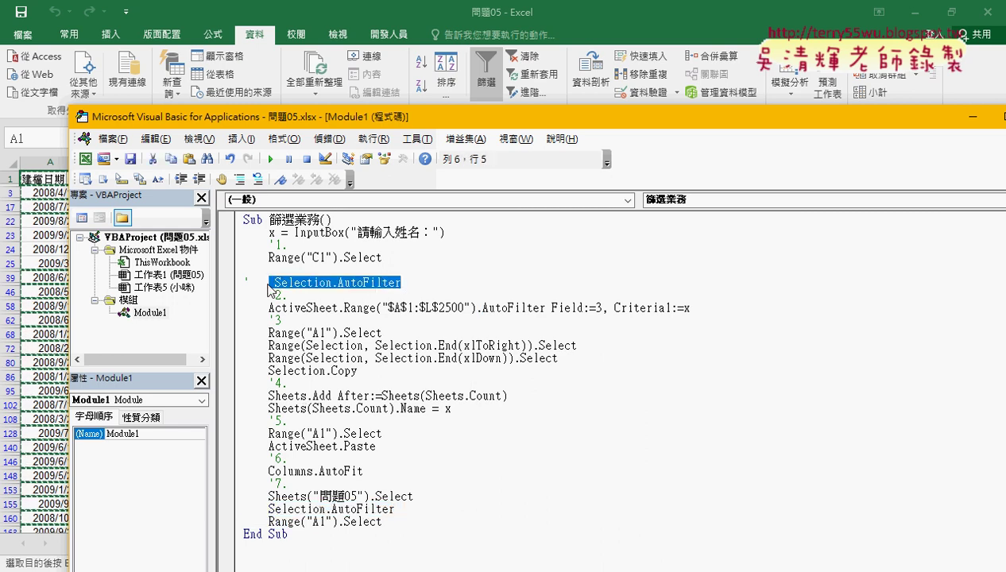
{"action": "left_click", "coordinate": [269, 509]}
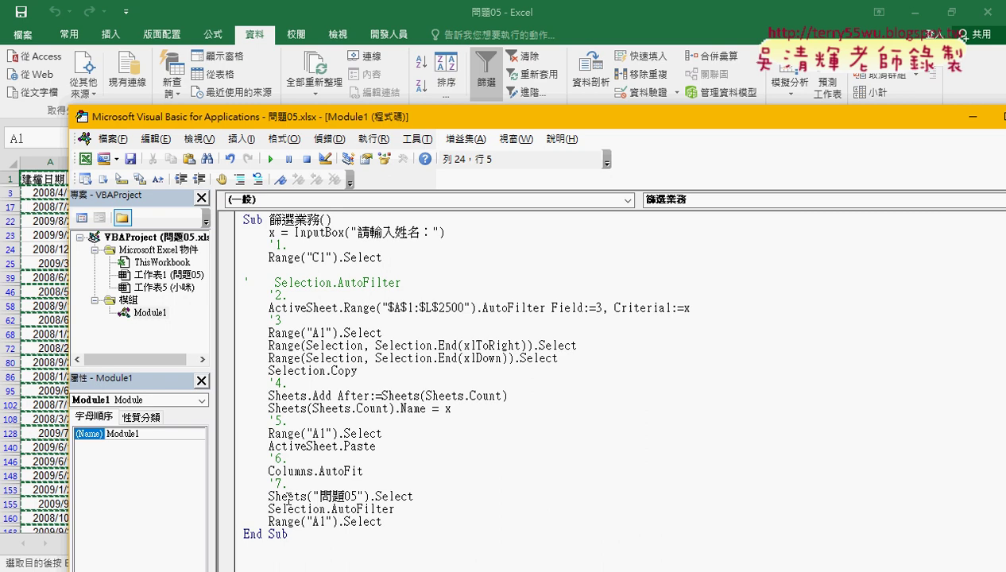
Turn off the filter on 問題05, review the InputBox prompt and both uses of x, then close the editor
{"action": "left_click", "coordinate": [661, 22]}
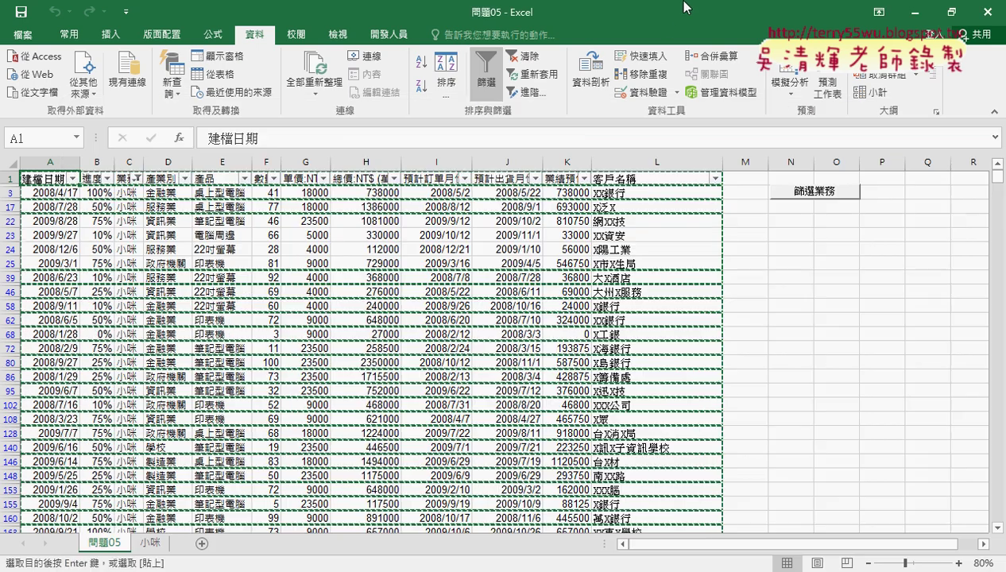
{"action": "left_click", "coordinate": [483, 82]}
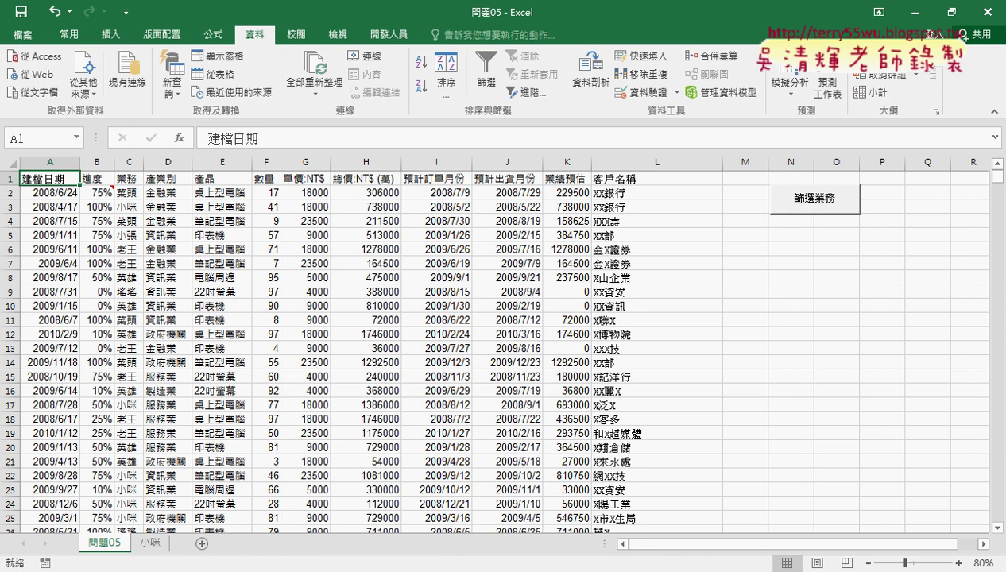
{"action": "left_click", "coordinate": [398, 571]}
{"action": "left_click", "coordinate": [405, 551]}
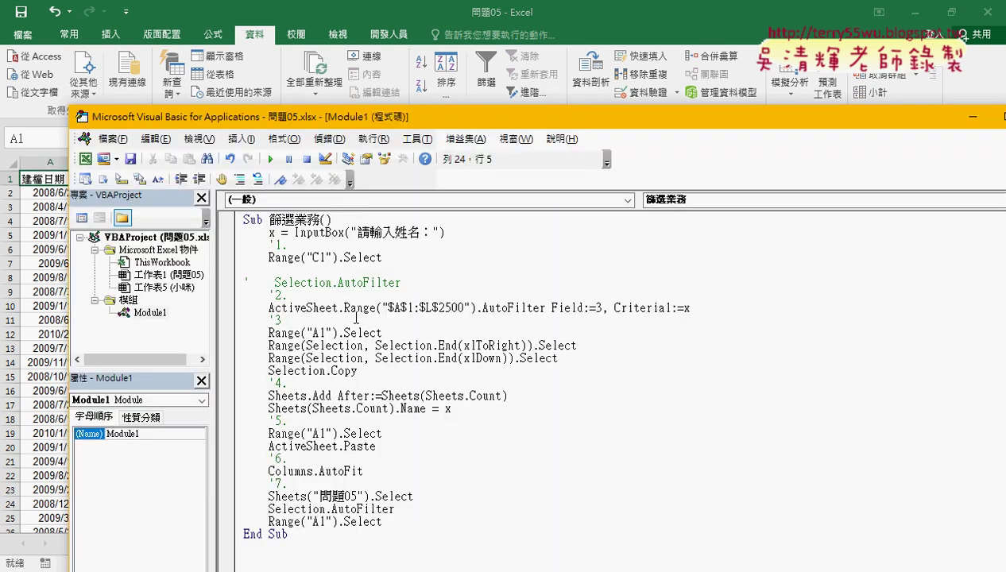
{"action": "left_click_drag", "start_coordinate": [395, 509], "coordinate": [269, 509]}
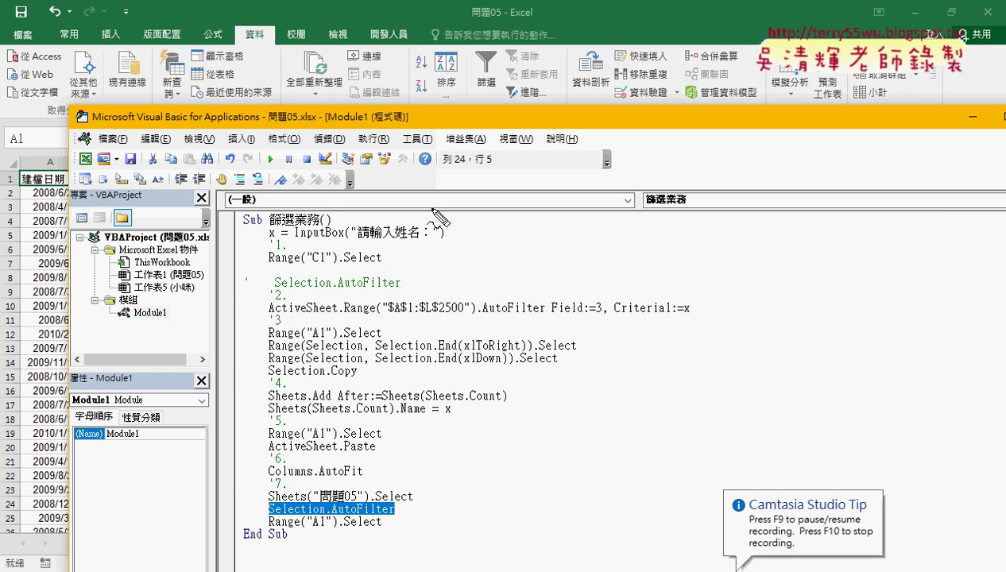
{"action": "mouse_move", "coordinate": [442, 247]}
{"action": "left_mouse_down"}
{"action": "mouse_move", "coordinate": [254, 250]}
{"action": "mouse_move", "coordinate": [374, 224]}
{"action": "mouse_move", "coordinate": [461, 253]}
{"action": "mouse_move", "coordinate": [350, 243]}
{"action": "left_mouse_up"}
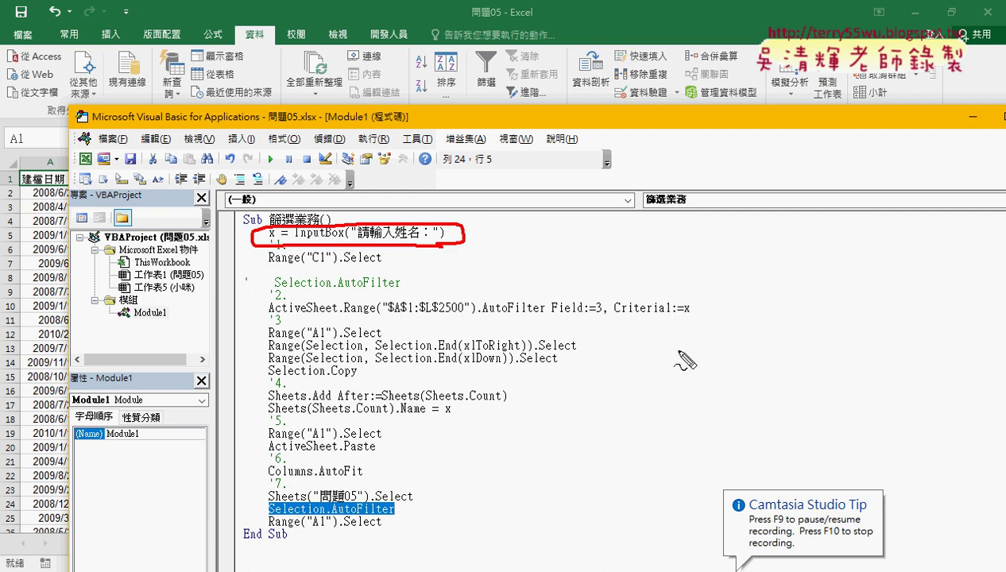
{"action": "mouse_move", "coordinate": [705, 321]}
{"action": "left_mouse_down"}
{"action": "mouse_move", "coordinate": [680, 315]}
{"action": "mouse_move", "coordinate": [689, 304]}
{"action": "mouse_move", "coordinate": [690, 322]}
{"action": "left_mouse_up"}
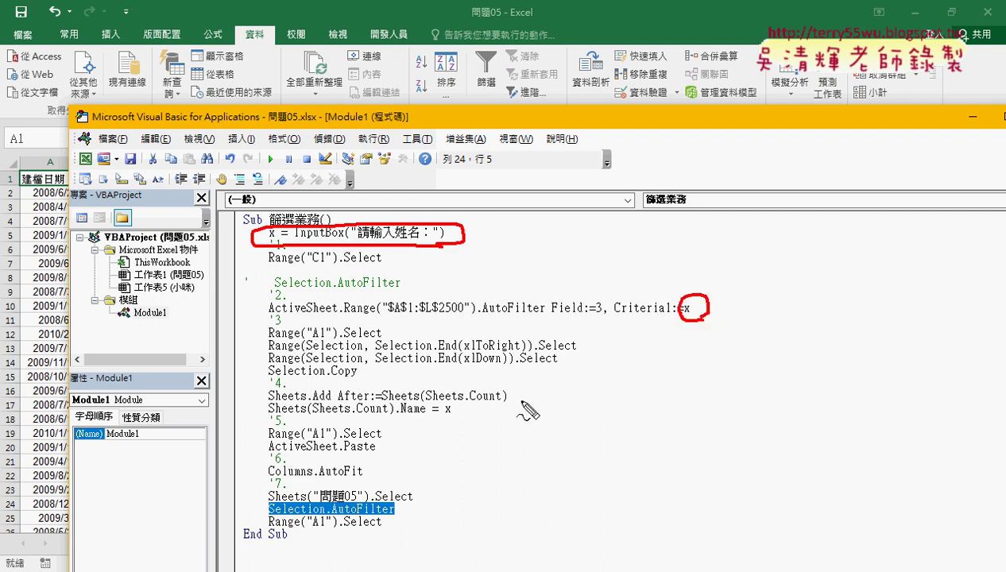
{"action": "mouse_move", "coordinate": [450, 402]}
{"action": "left_mouse_down"}
{"action": "mouse_move", "coordinate": [448, 423]}
{"action": "mouse_move", "coordinate": [458, 401]}
{"action": "left_mouse_up"}
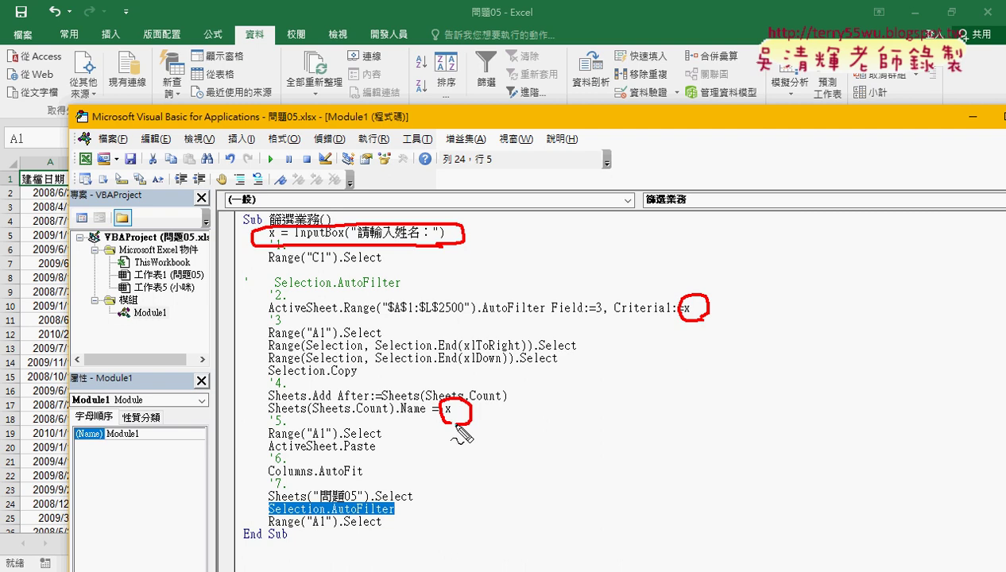
{"action": "key", "text": "Escape"}
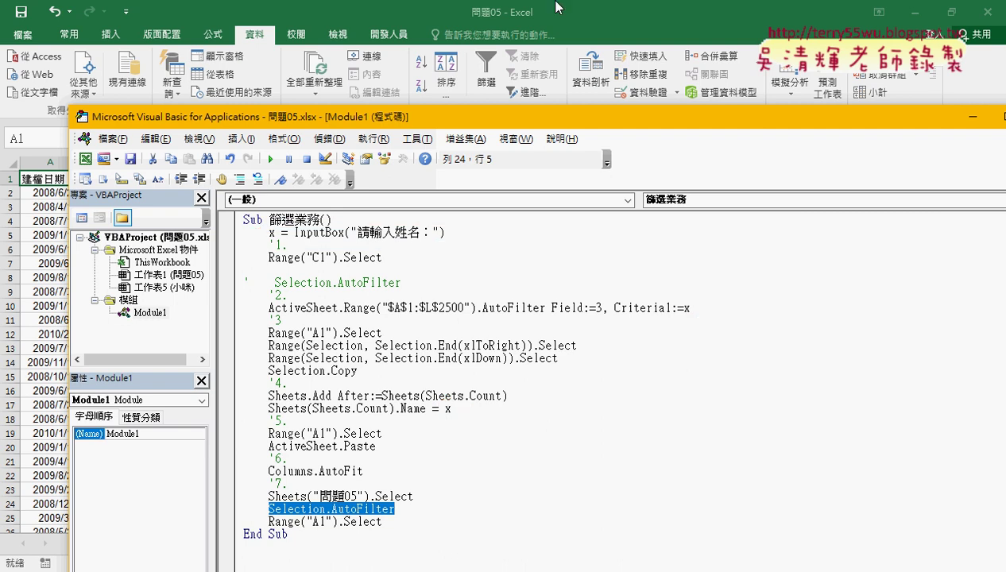
{"action": "key", "text": "alt+F11"}
Run 篩選業務 with another salesperson's name and open the new sheet named after them
{"action": "left_click", "coordinate": [831, 206]}
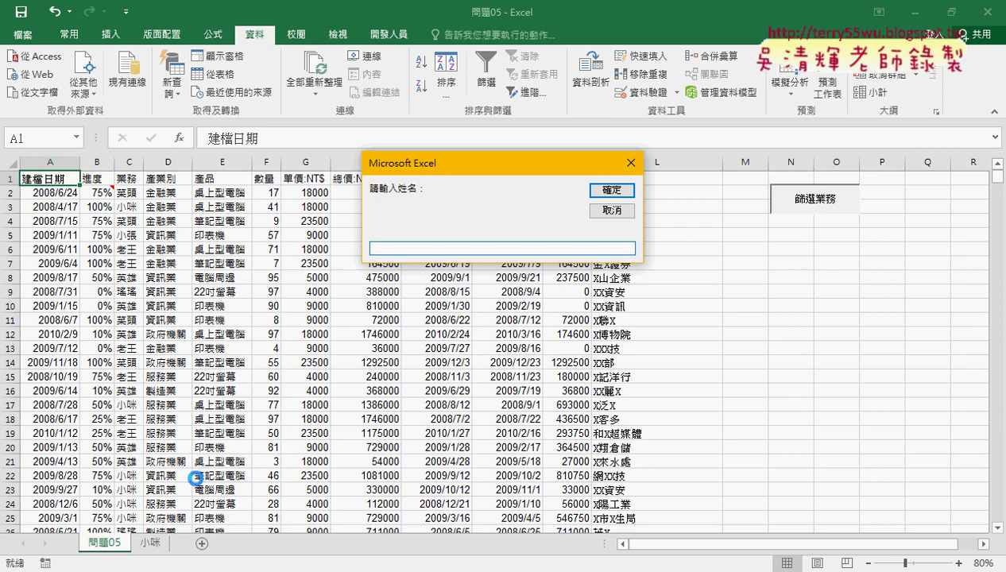
{"action": "type", "text": "c"}
{"action": "type", "text": "e"}
{"action": "key", "text": "BackSpace"}
{"action": "key", "text": "BackSpace"}
{"action": "type", "text": "vul3"}
{"action": "type", "text": "5;"}
{"action": "key", "text": "space"}
{"action": "left_click", "coordinate": [610, 190]}
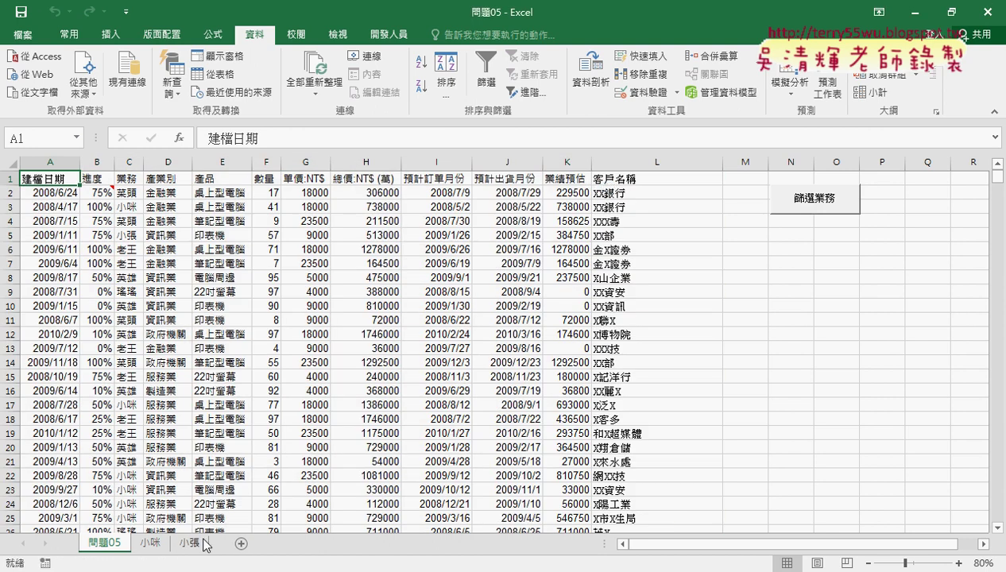
{"action": "left_click", "coordinate": [193, 543]}
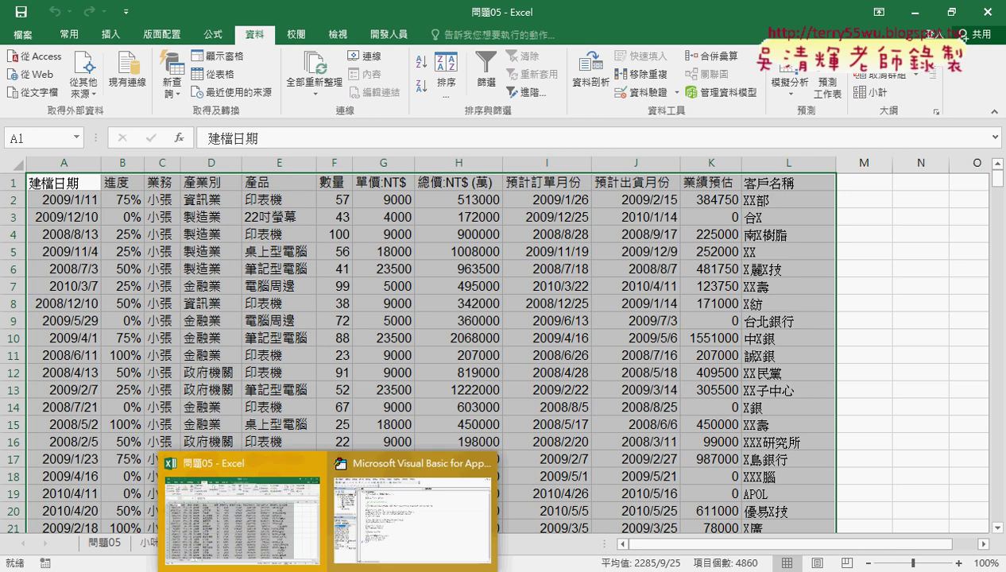
Bring back the VBA editor and browse 篩選業務 from InputBox through Range("A1").Select
{"action": "left_click", "coordinate": [412, 509]}
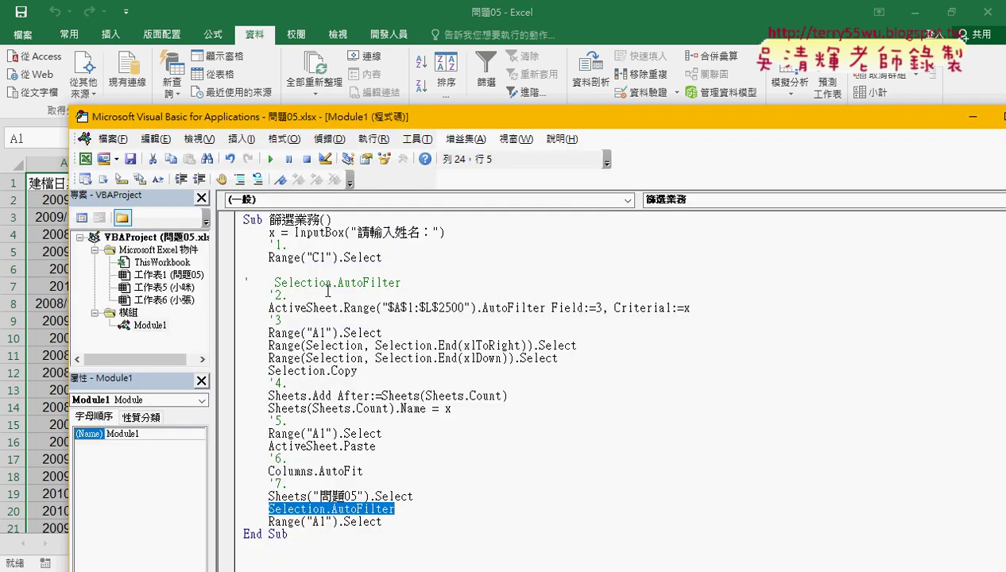
{"action": "left_click", "coordinate": [327, 292]}
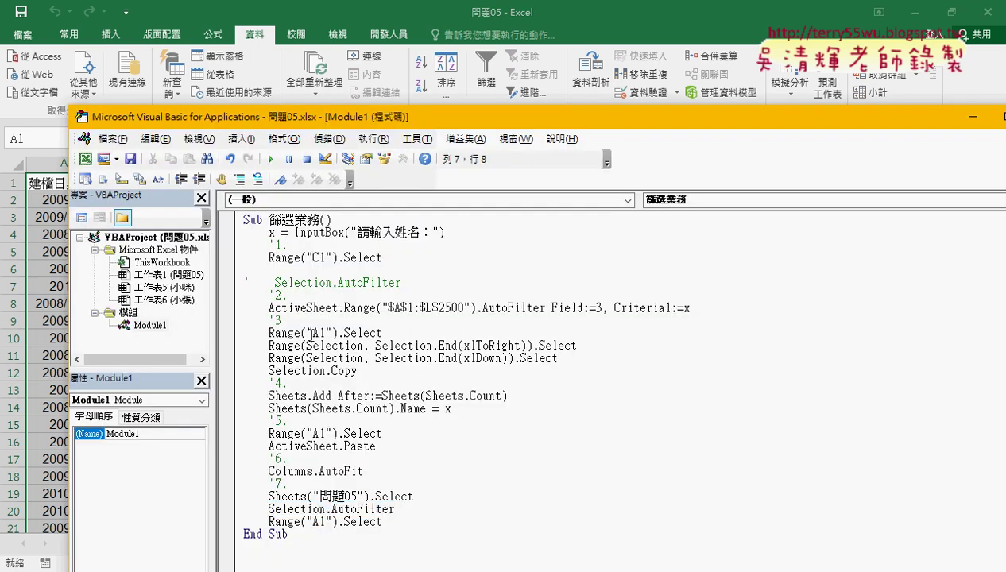
{"action": "left_click", "coordinate": [307, 382]}
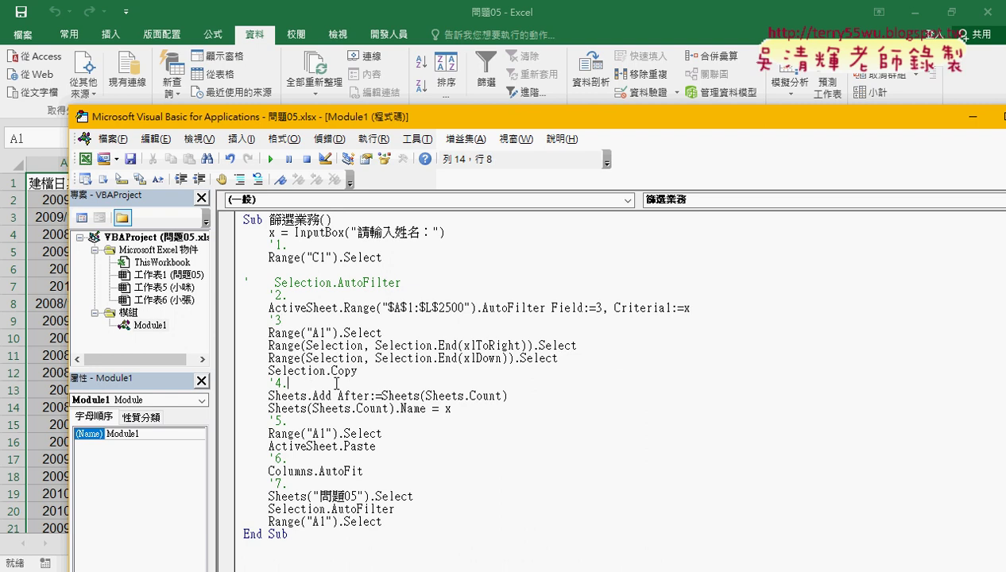